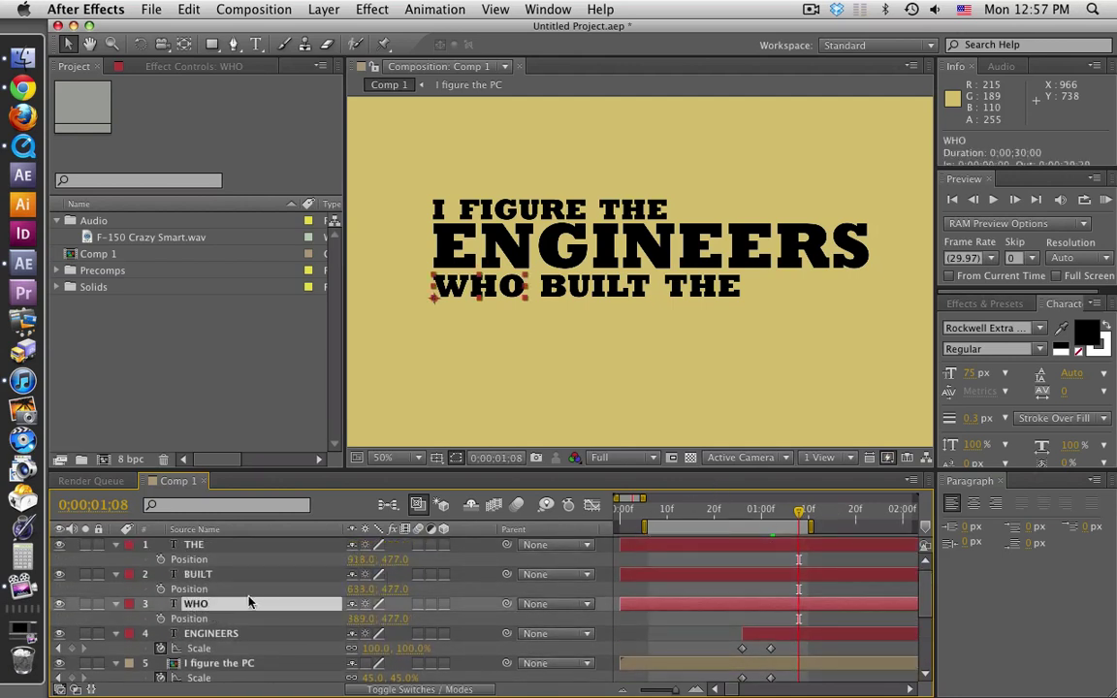
Add Position keyframes to the THE, BUILT and WHO layers together at 0;00;01;08.
{"action": "left_click", "coordinate": [282, 549], "text": "shift"}
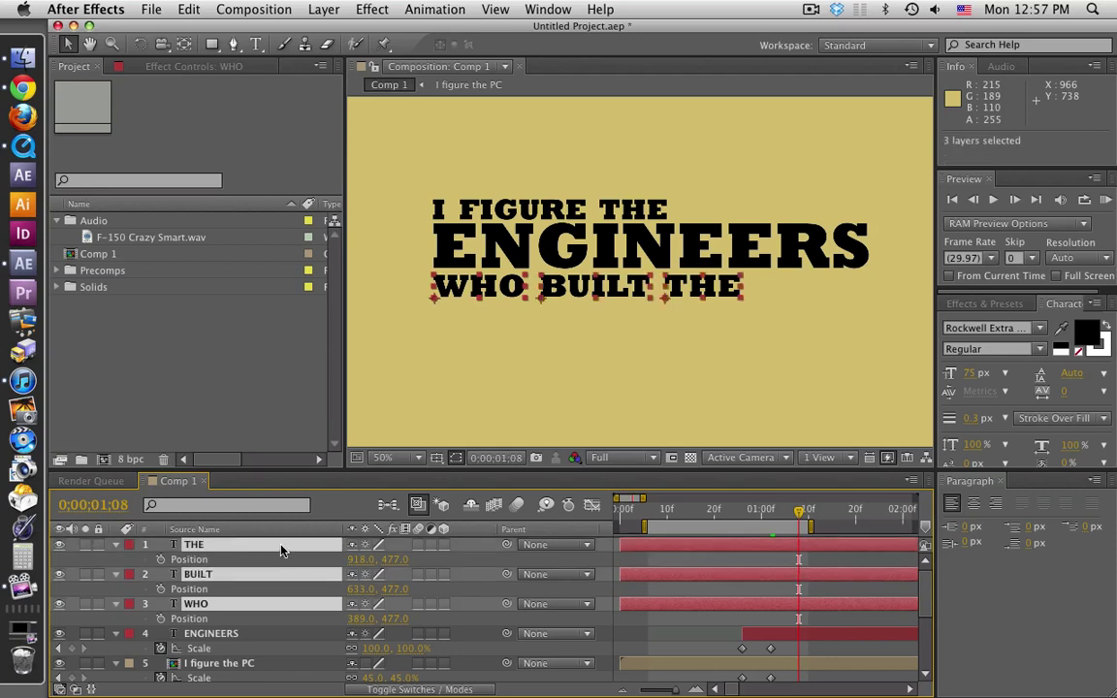
{"action": "left_click", "coordinate": [161, 559]}
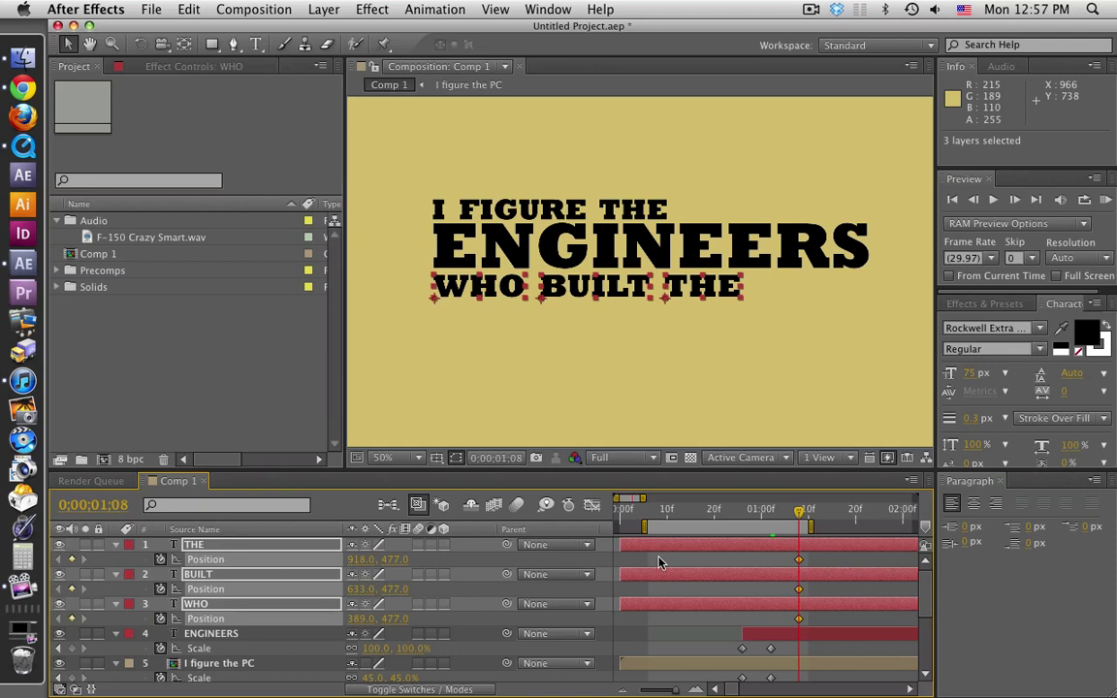
At 0;00;01;03, set the vertical Position of the WHO, BUILT and THE layers to 407.
{"action": "left_click_drag", "start_coordinate": [799, 515], "coordinate": [775, 514]}
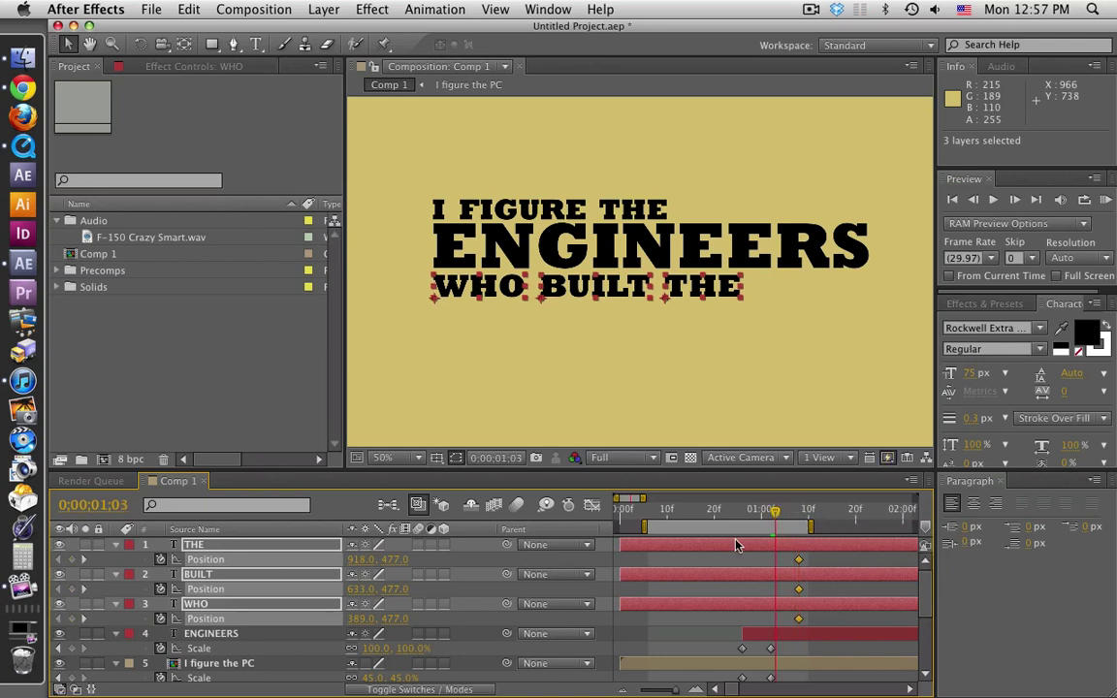
{"action": "left_click", "coordinate": [429, 565]}
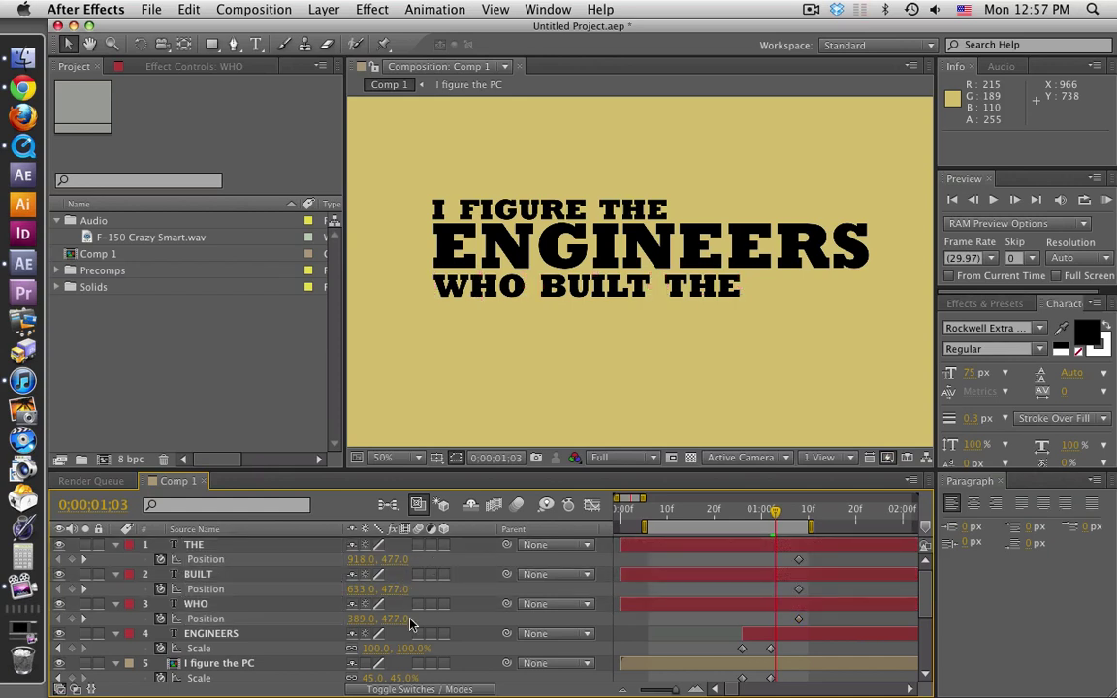
{"action": "left_click_drag", "start_coordinate": [402, 618], "coordinate": [339, 619]}
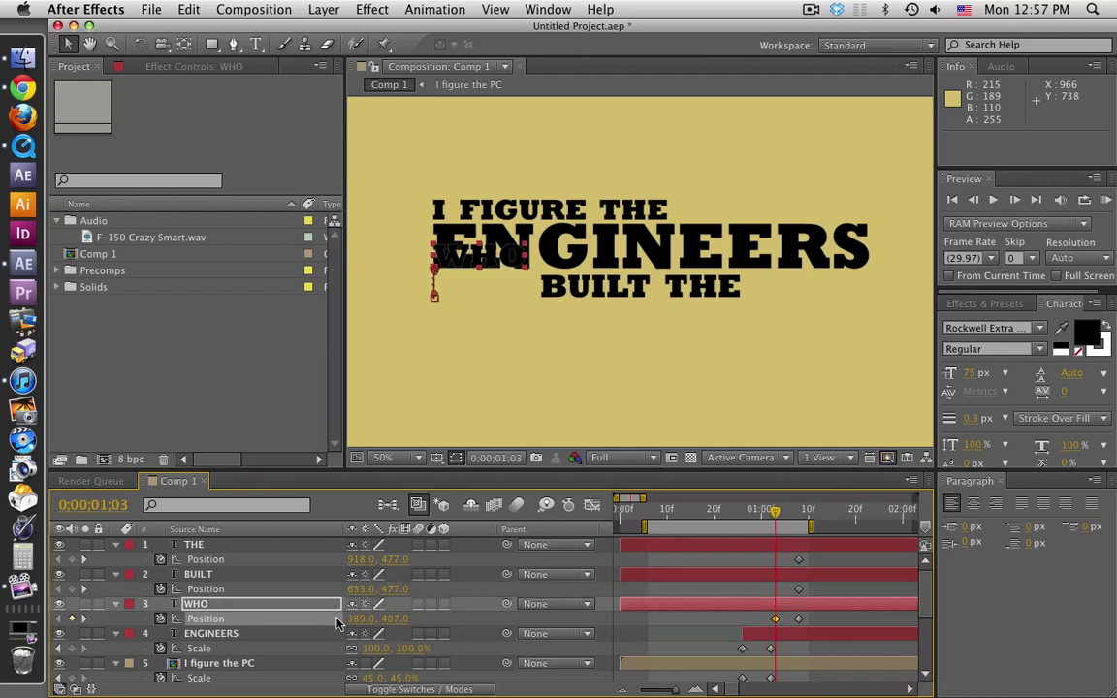
{"action": "left_click", "coordinate": [396, 588]}
{"action": "type", "text": "4"}
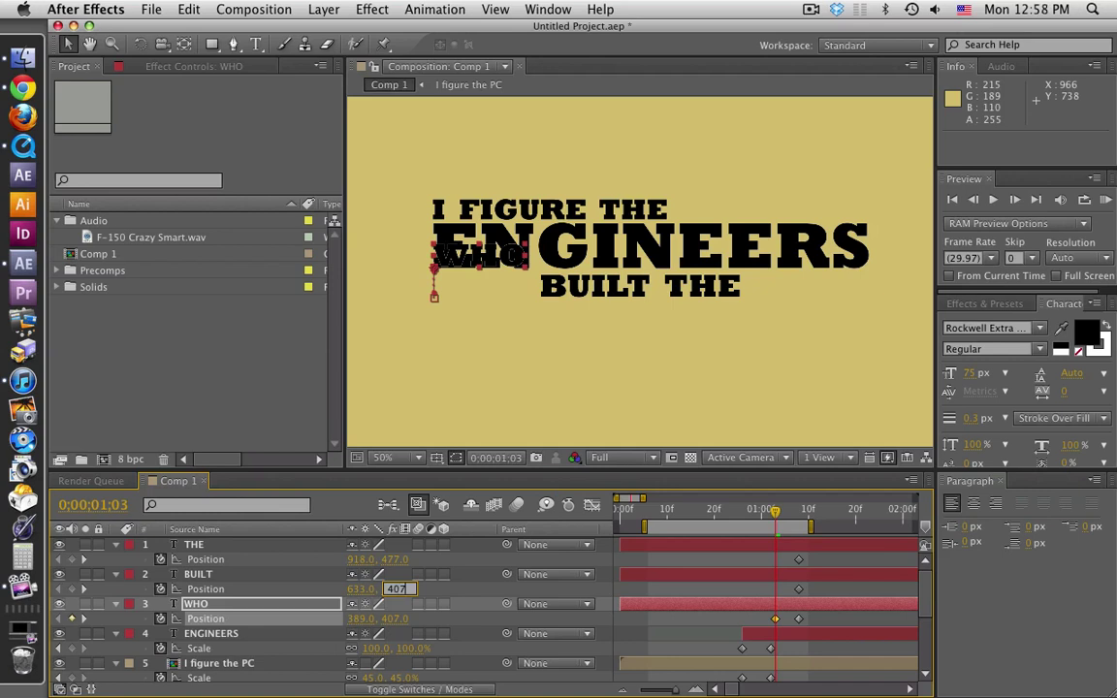
{"action": "type", "text": "07"}
{"action": "key", "text": "Return"}
{"action": "left_click", "coordinate": [394, 561]}
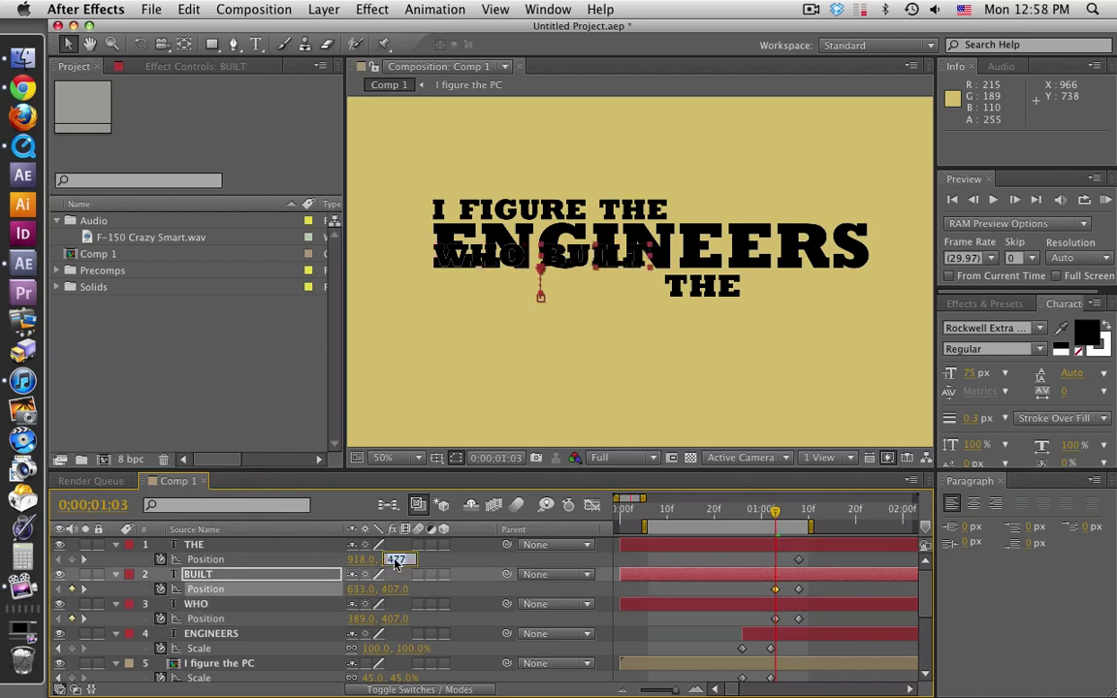
{"action": "type", "text": "407"}
{"action": "key", "text": "Return"}
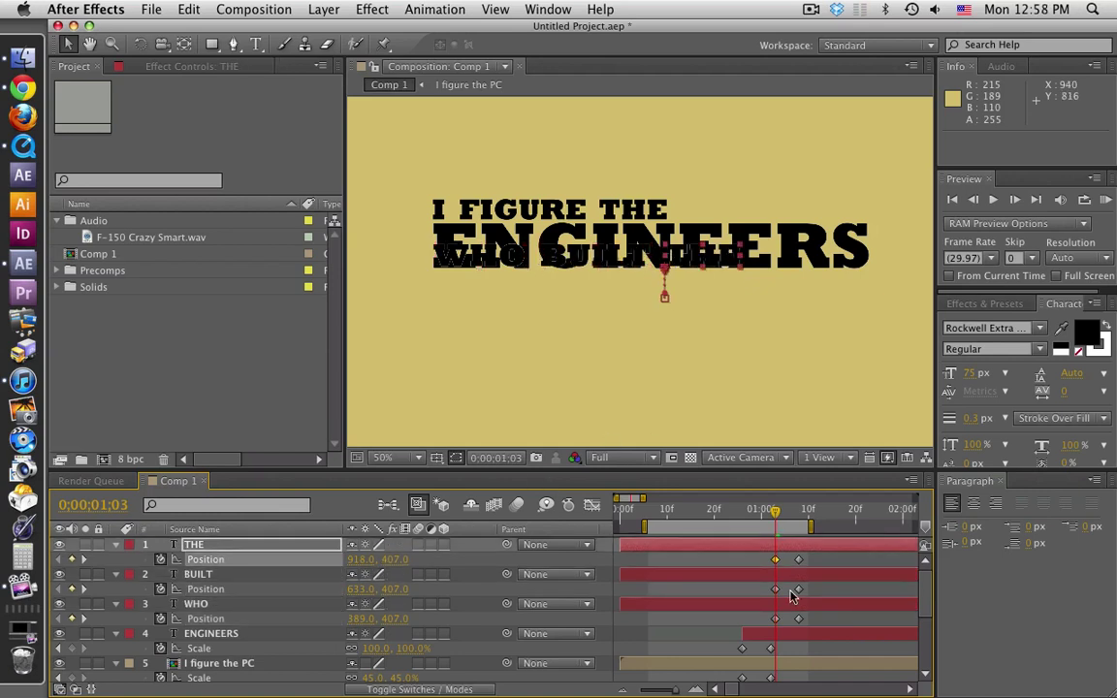
Trim the start of the WHO, BUILT and THE layers to 0;00;01;03.
{"action": "left_click", "coordinate": [785, 514]}
{"action": "mouse_move", "coordinate": [785, 516]}
{"action": "left_mouse_down"}
{"action": "mouse_move", "coordinate": [801, 519]}
{"action": "mouse_move", "coordinate": [776, 518]}
{"action": "left_mouse_up"}
{"action": "left_click", "coordinate": [776, 604]}
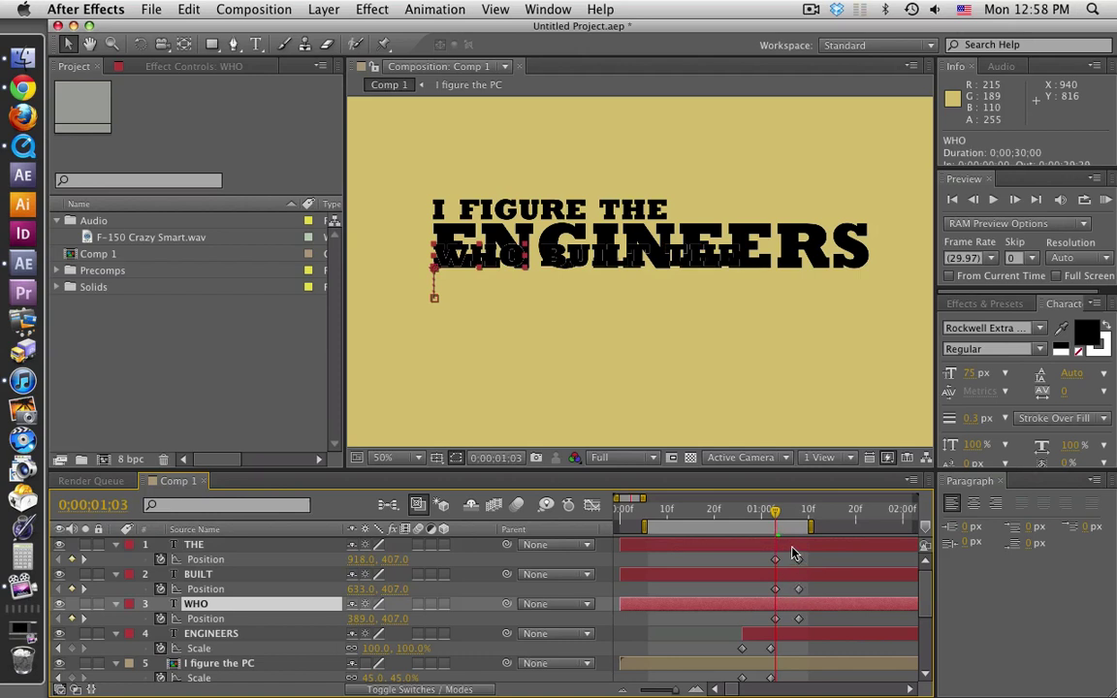
{"action": "left_click", "coordinate": [791, 549], "text": "shift"}
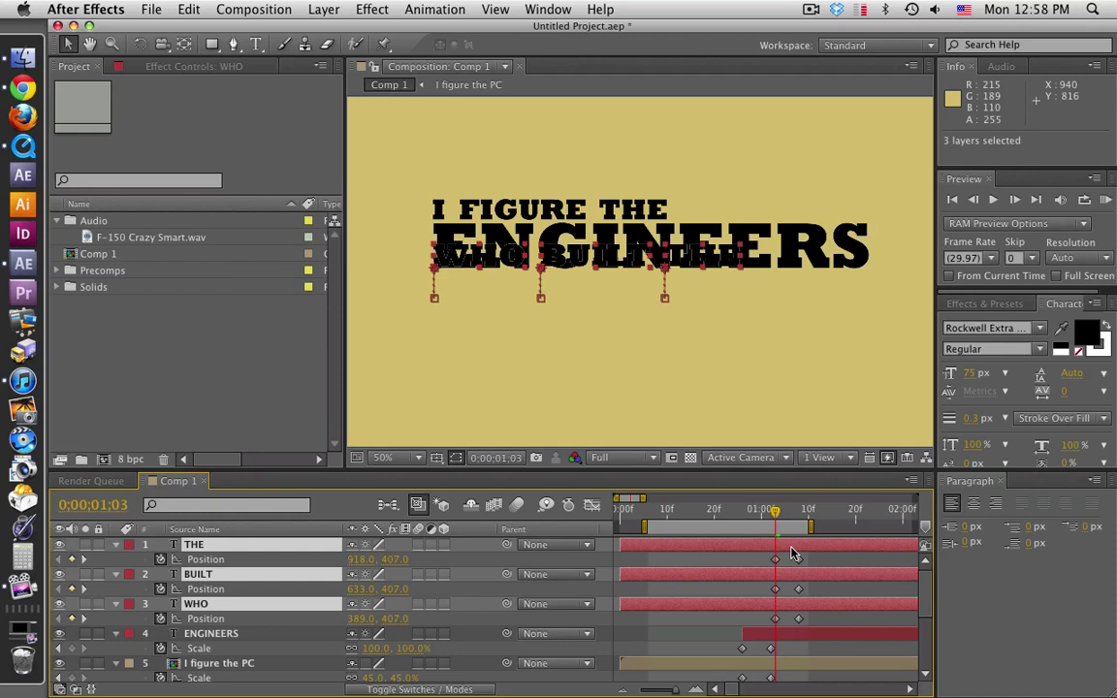
{"action": "key", "text": "alt+bracketleft"}
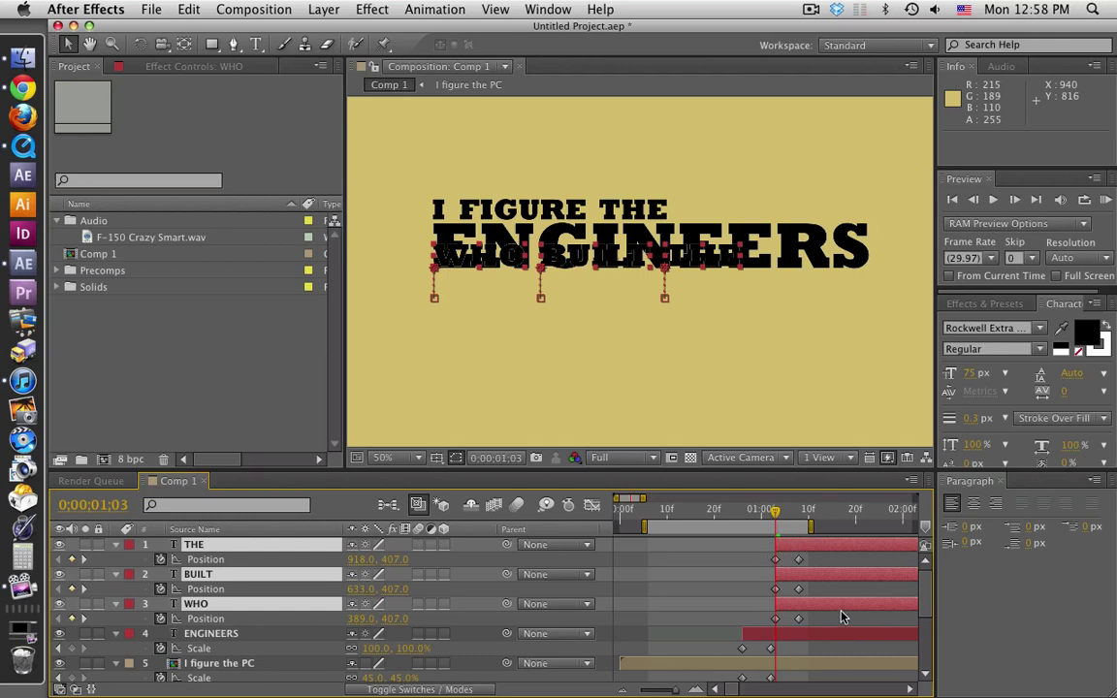
Using the audio waveform as a guide, shift the WHO, BUILT and THE layers together so they start at 0;00;01;08.
{"action": "scroll", "coordinate": [839, 615], "scroll_direction": "down", "scroll_amount": 5}
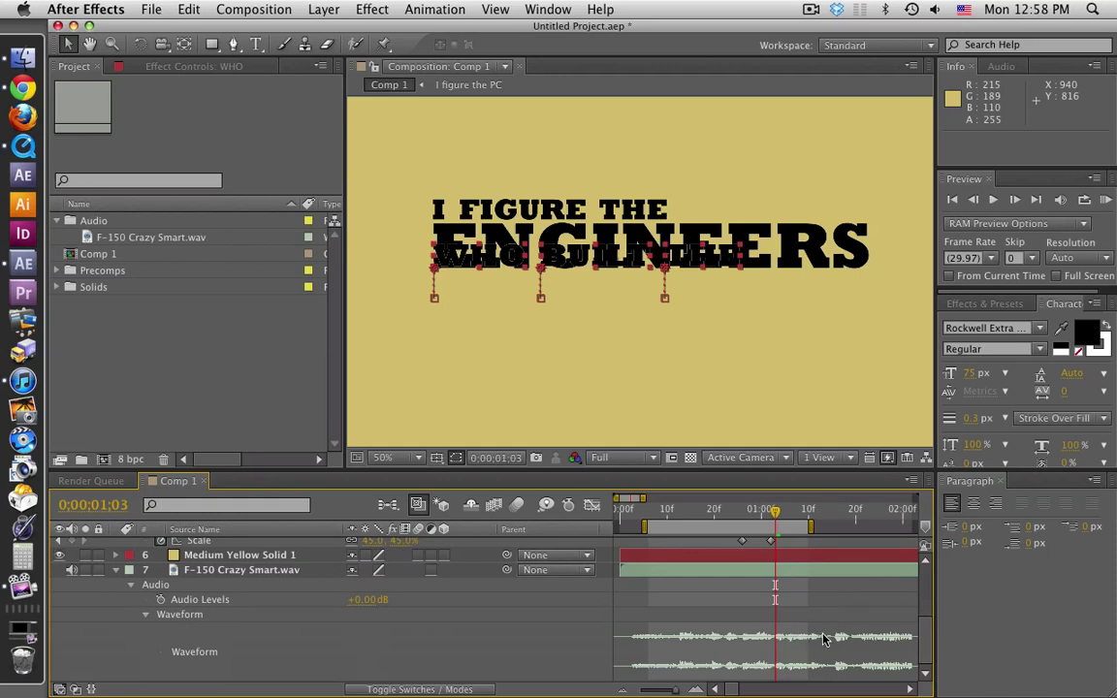
{"action": "left_click", "coordinate": [799, 514]}
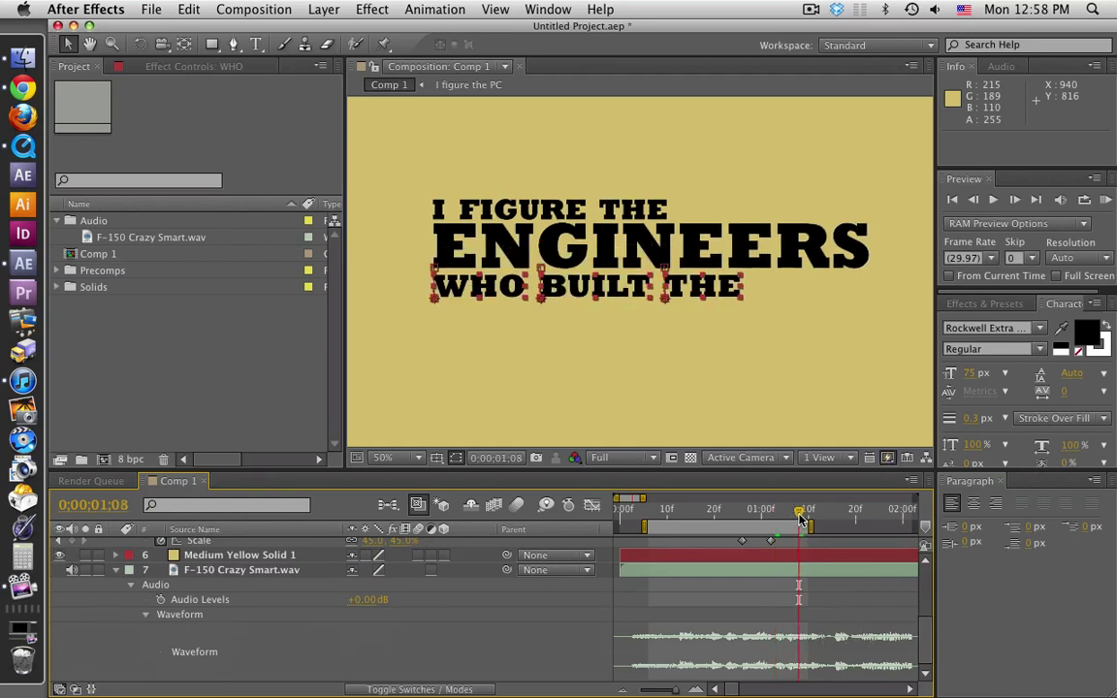
{"action": "scroll", "coordinate": [810, 601], "scroll_direction": "up", "scroll_amount": 5}
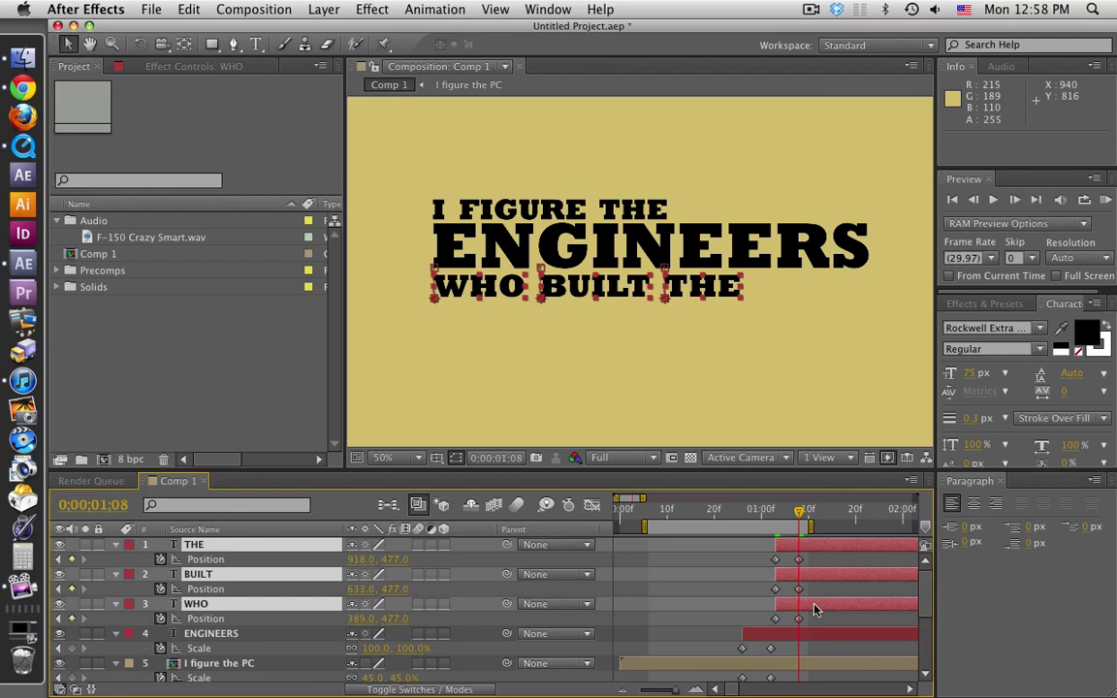
{"action": "left_click_drag", "start_coordinate": [814, 609], "coordinate": [838, 609]}
{"action": "left_click", "coordinate": [875, 633]}
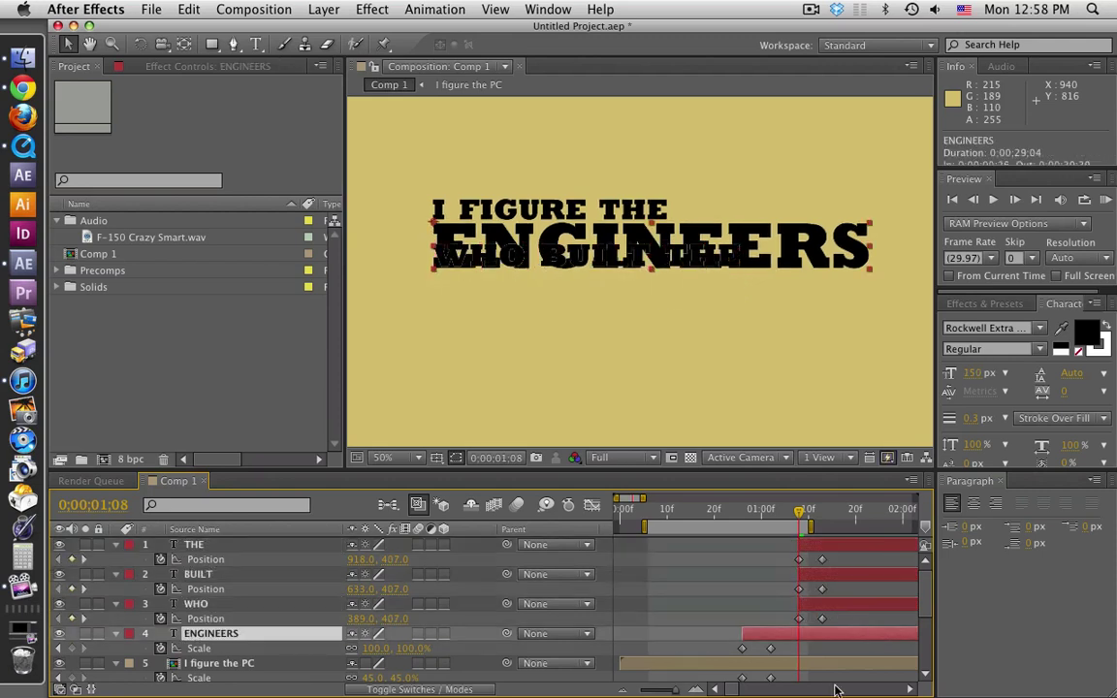
Stagger the word layers to the audio, starting WHO at 0;00;01;06, BUILT at about 0;00;01;11 and THE at 0;00;01;16.
{"action": "scroll", "coordinate": [846, 676], "scroll_direction": "down", "scroll_amount": 5}
{"action": "left_click", "coordinate": [832, 514]}
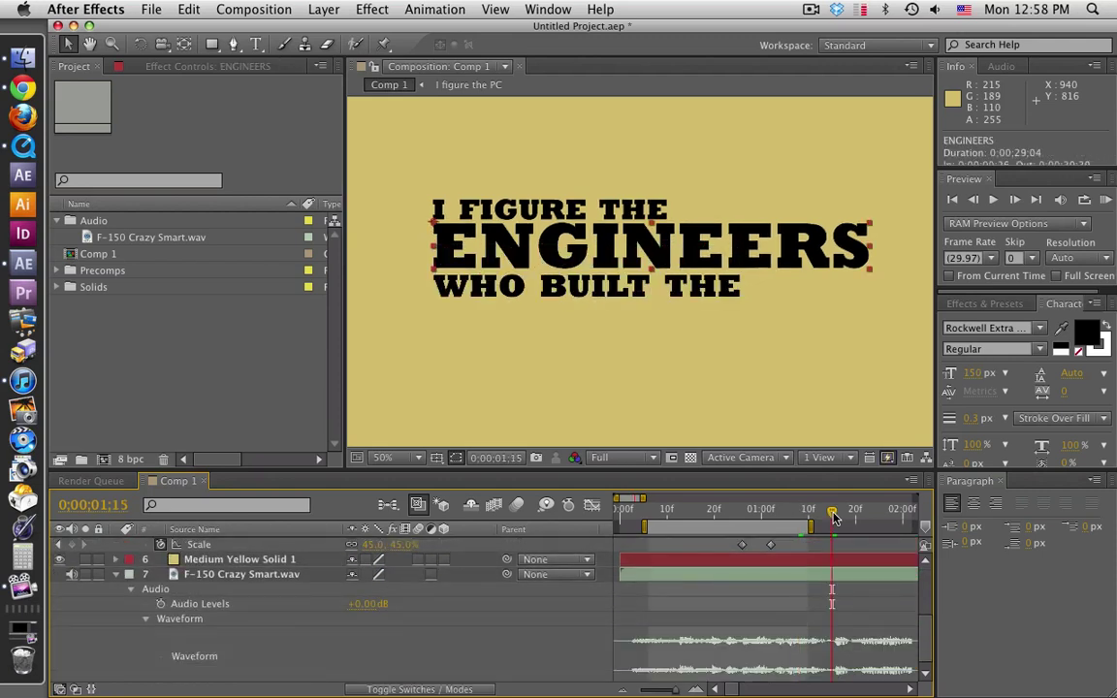
{"action": "scroll", "coordinate": [830, 601], "scroll_direction": "up", "scroll_amount": 5}
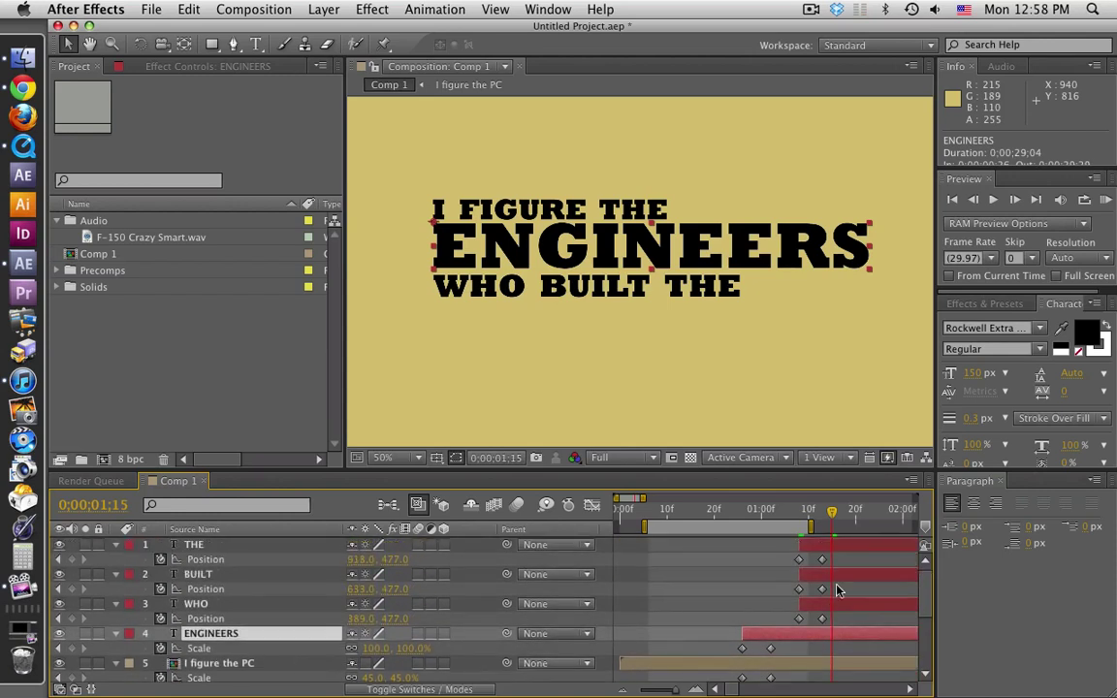
{"action": "left_click", "coordinate": [843, 582]}
{"action": "left_click_drag", "start_coordinate": [845, 582], "coordinate": [840, 609]}
{"action": "left_click_drag", "start_coordinate": [849, 546], "coordinate": [884, 550]}
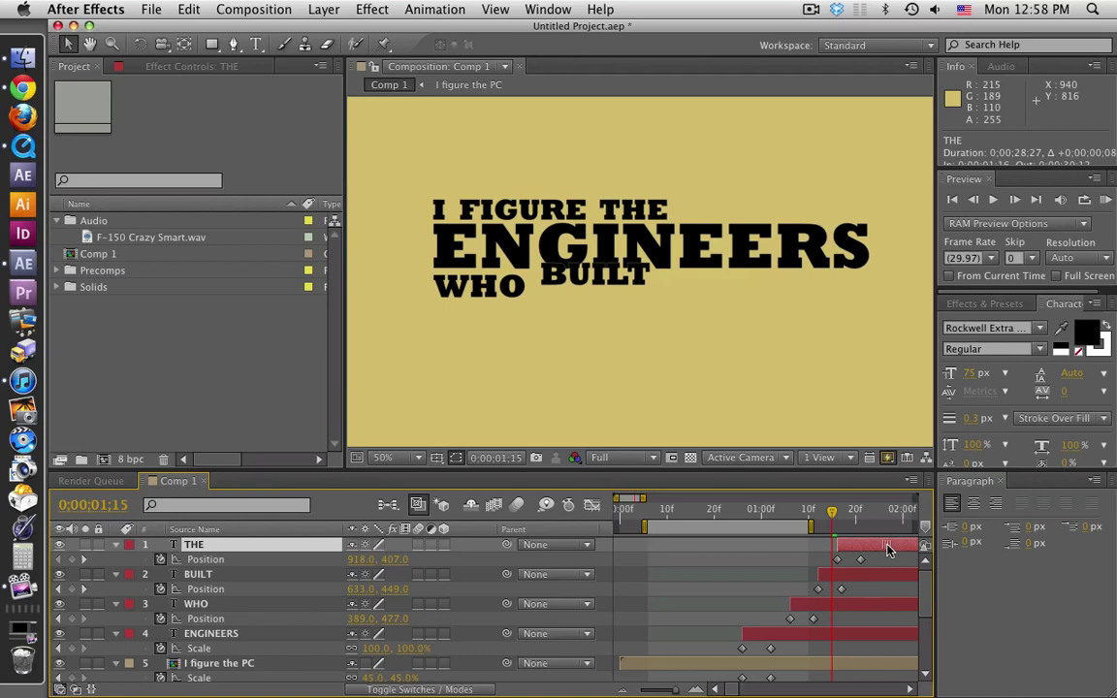
{"action": "left_click", "coordinate": [860, 560]}
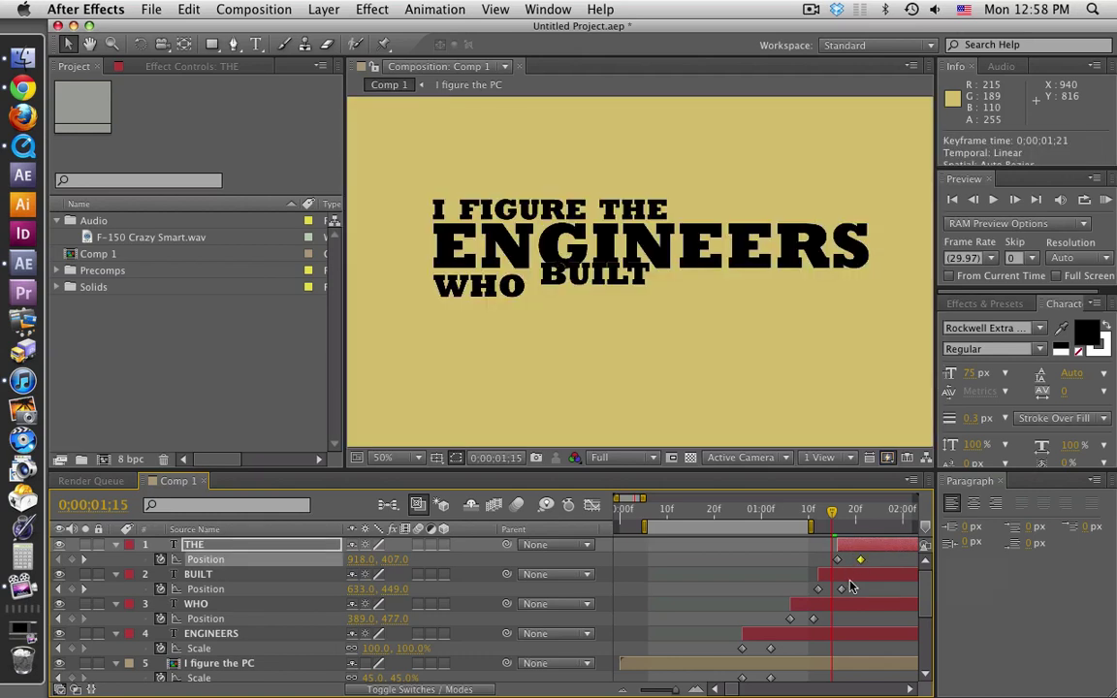
{"action": "left_click_drag", "start_coordinate": [851, 587], "coordinate": [843, 584]}
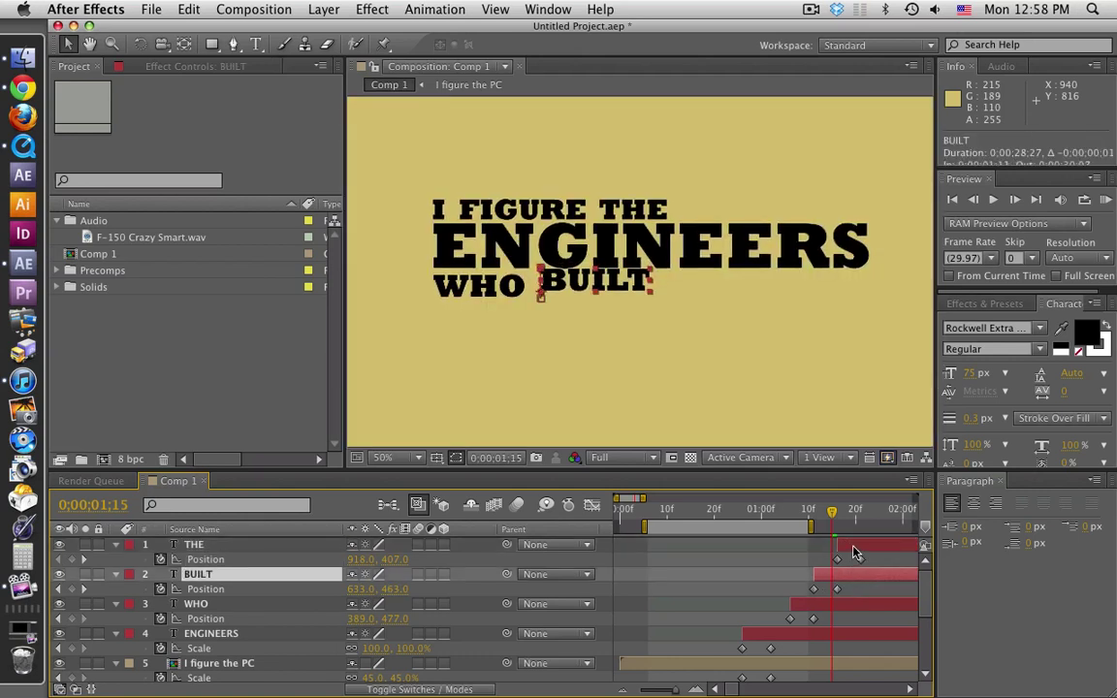
{"action": "left_click", "coordinate": [854, 549]}
Extend the work area's end to 0;00;01;22 and play a RAM preview of the text animation.
{"action": "left_click_drag", "start_coordinate": [810, 527], "coordinate": [872, 527]}
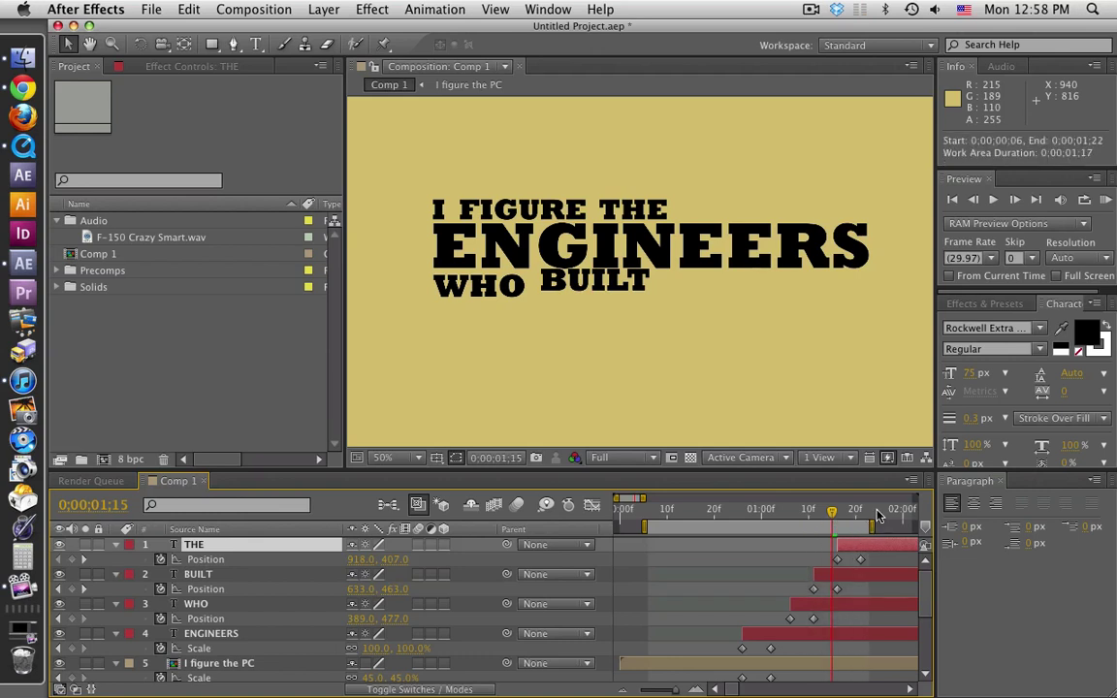
{"action": "left_click", "coordinate": [818, 512]}
{"action": "left_click_drag", "start_coordinate": [819, 513], "coordinate": [787, 514]}
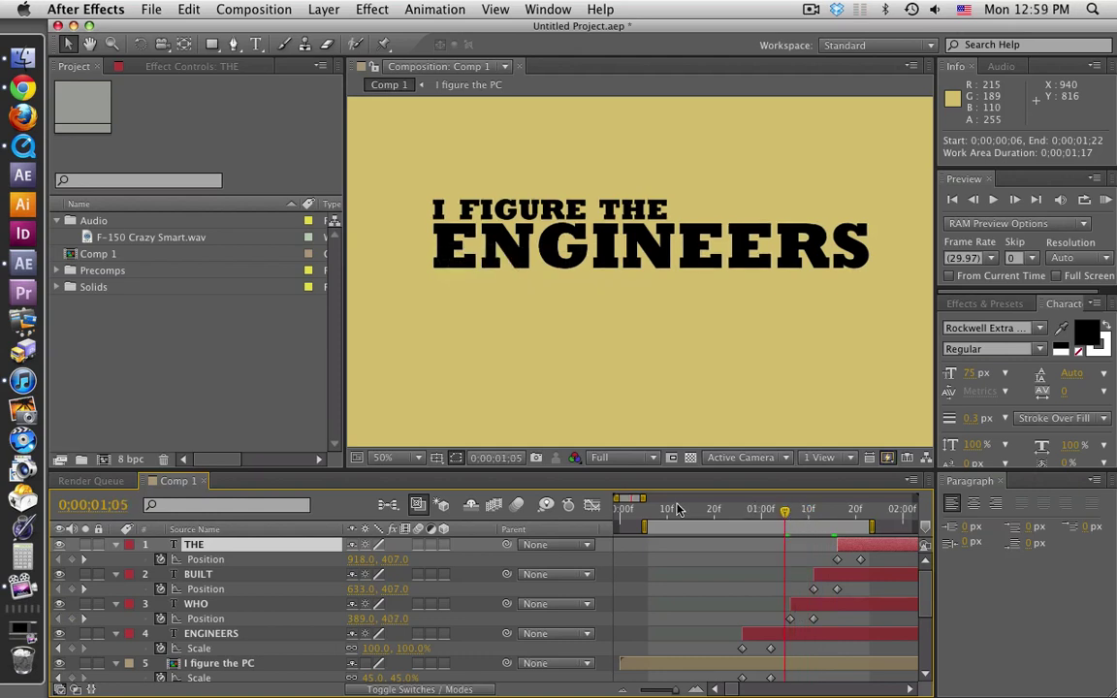
{"action": "left_click_drag", "start_coordinate": [644, 497], "coordinate": [657, 497]}
{"action": "key", "text": "KP_0"}
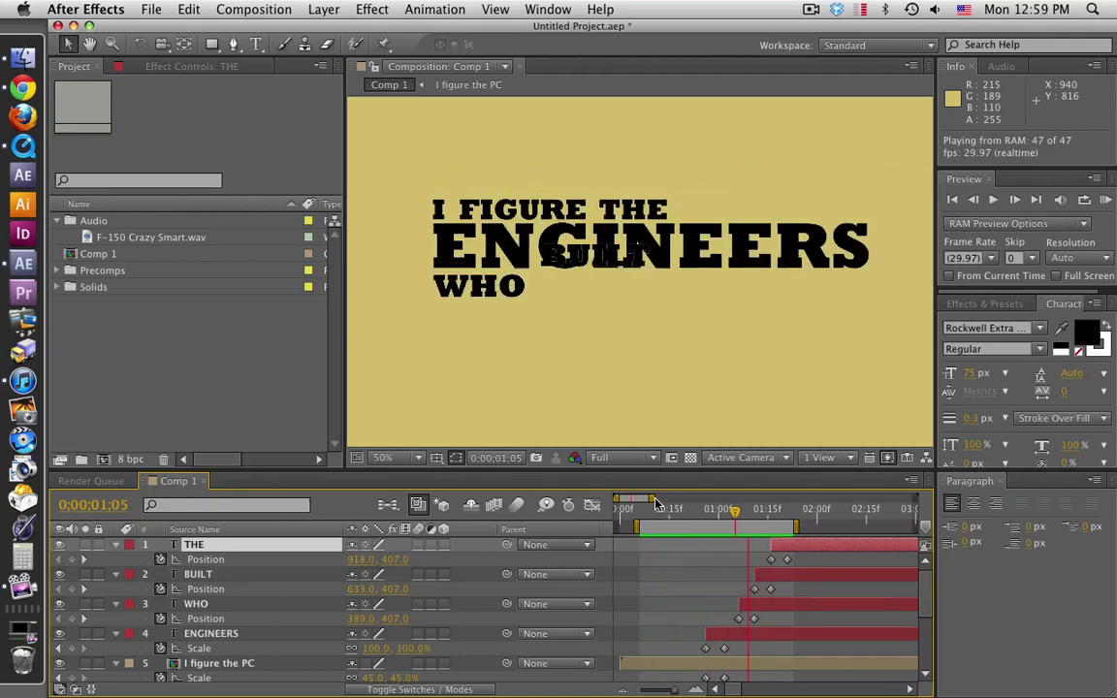
{"action": "key", "text": "space"}
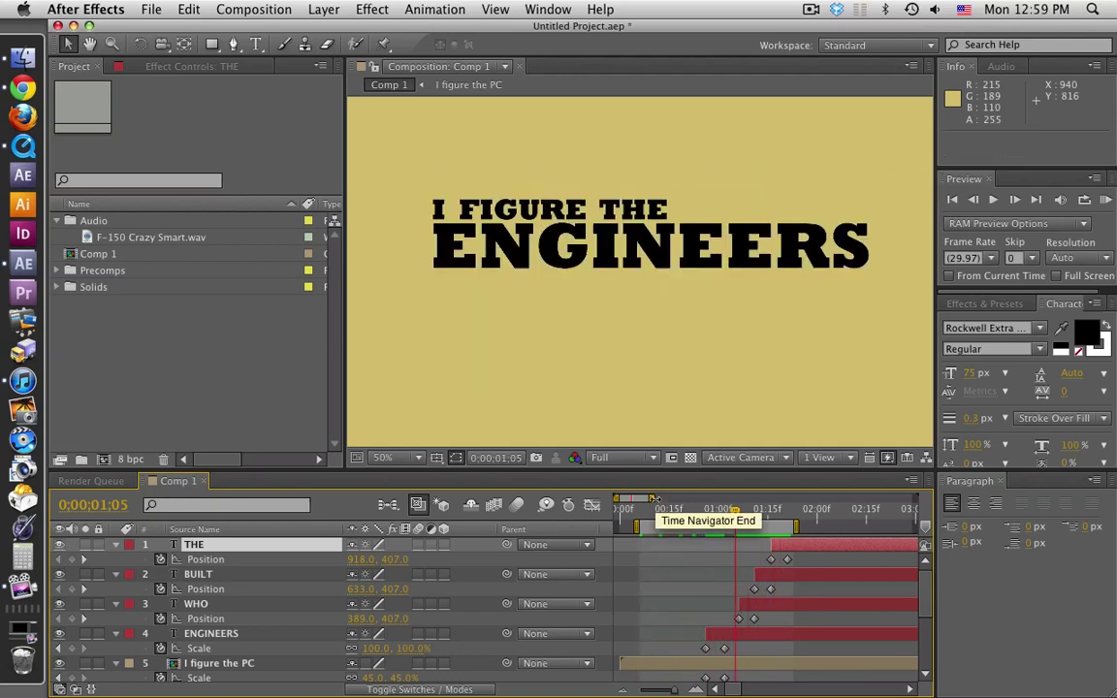
Switch to QuickTime Player and scrub through F-150 Crazy Smart.mp4 to examine how WHO BUILT THE enters in the reference.
{"action": "left_click", "coordinate": [785, 608]}
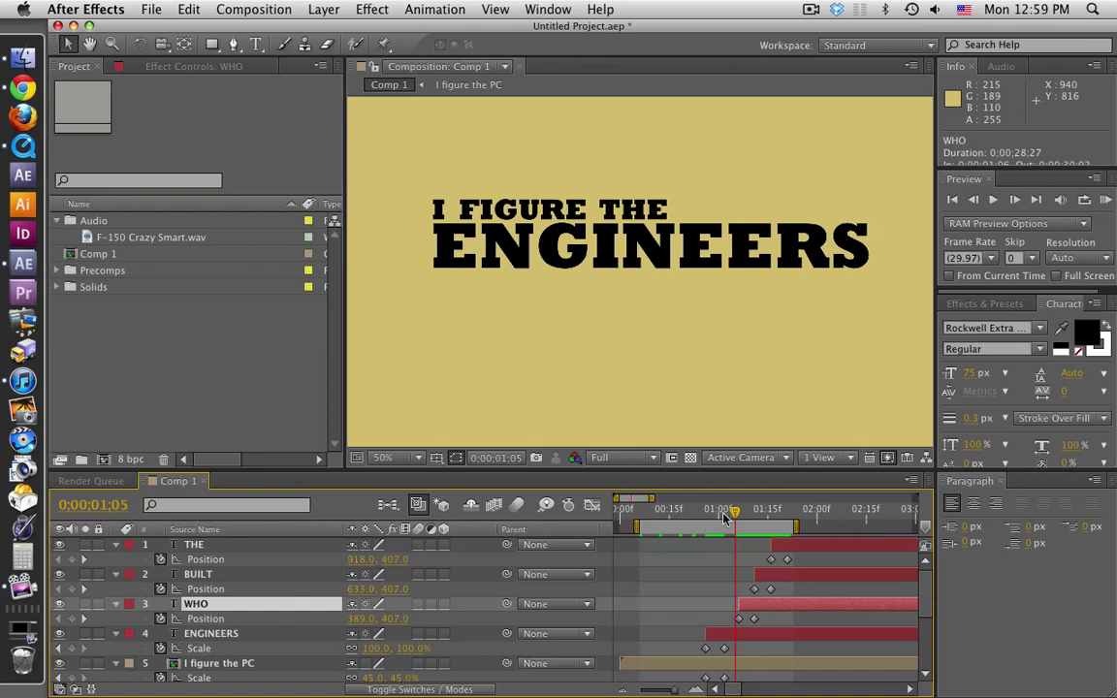
{"action": "key", "text": "super+Tab"}
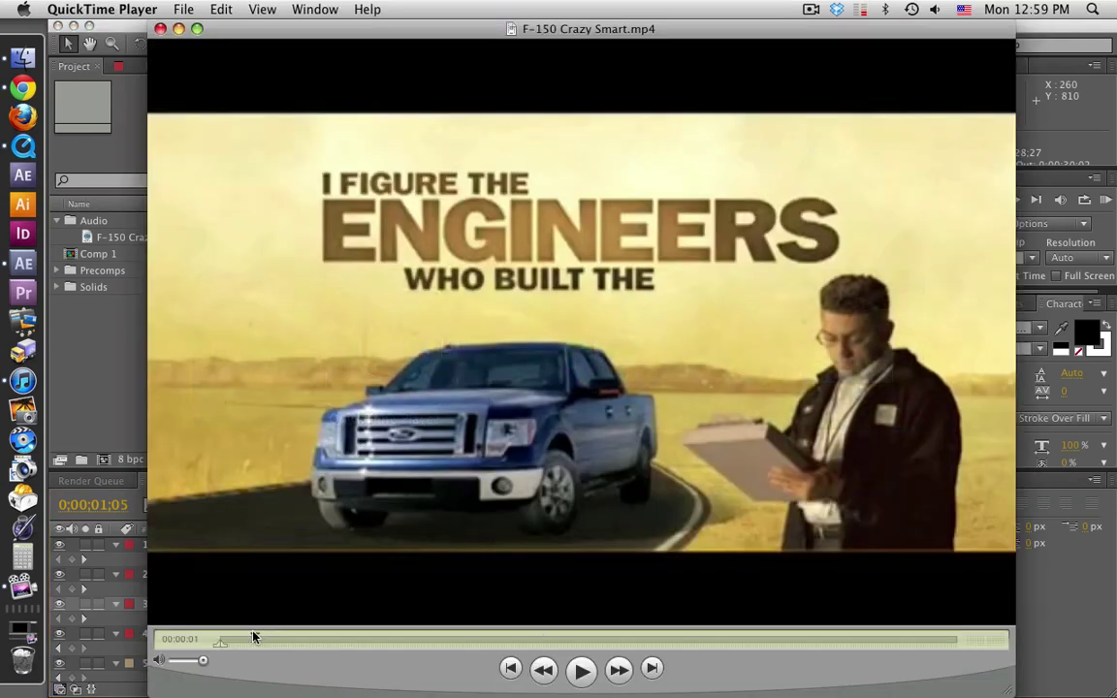
{"action": "left_click_drag", "start_coordinate": [245, 637], "coordinate": [256, 640]}
{"action": "left_click", "coordinate": [87, 386]}
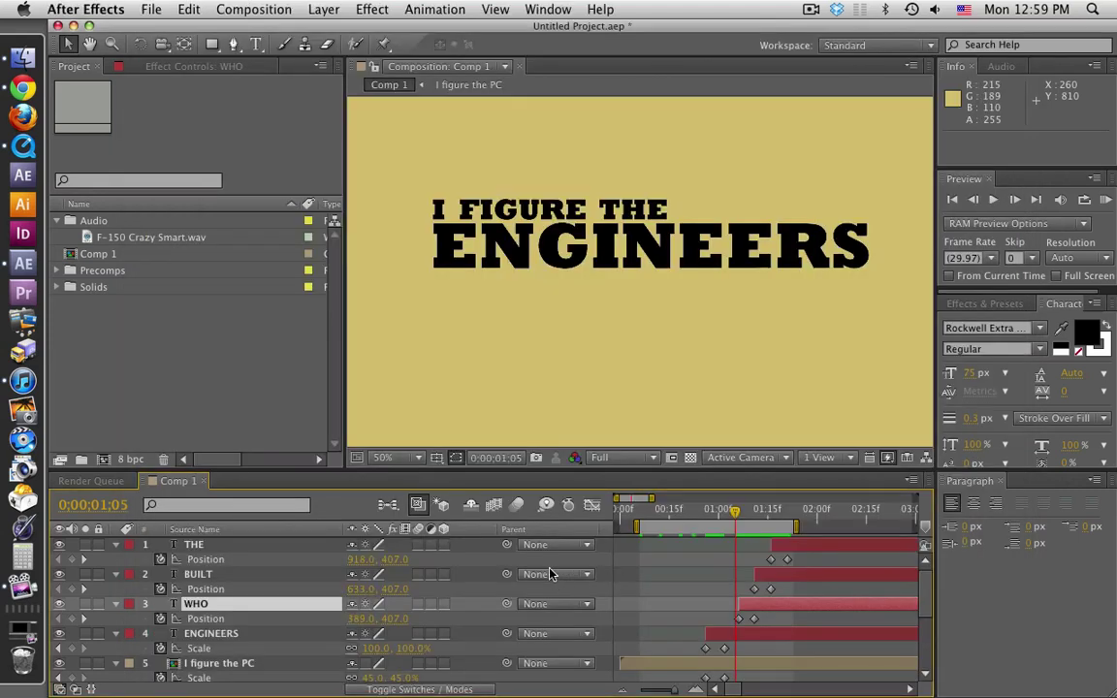
Draw a rectangular mask about 106 by 54 px on the WHO layer, starting just below the base of ENGINEERS.
{"action": "left_click", "coordinate": [763, 612]}
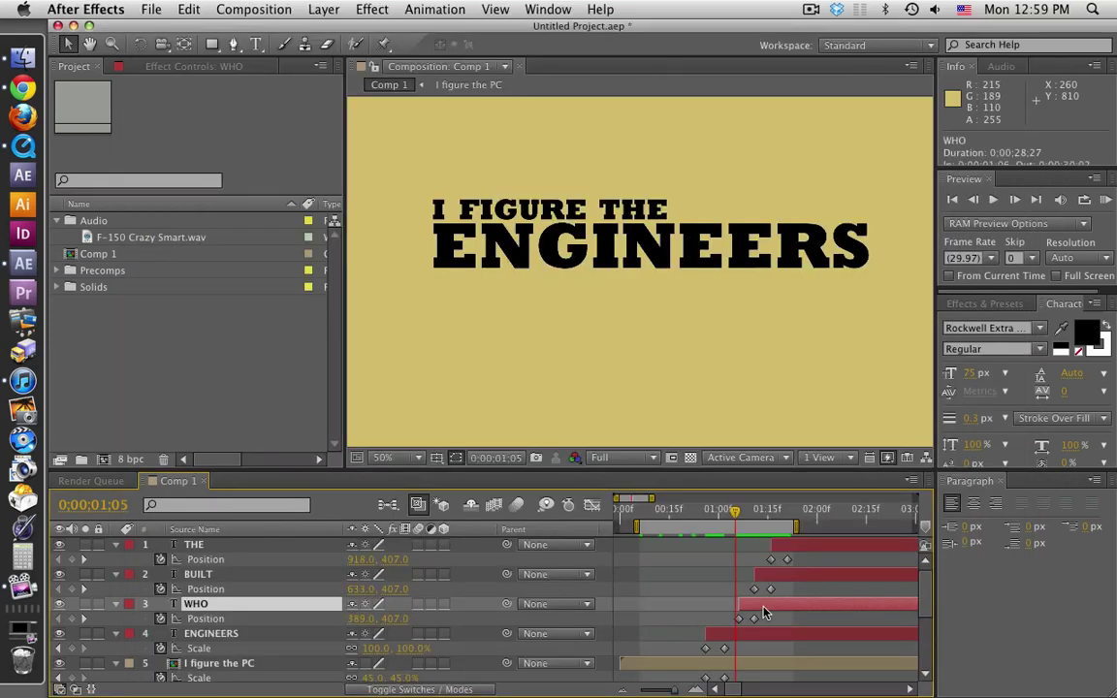
{"action": "left_click", "coordinate": [213, 44]}
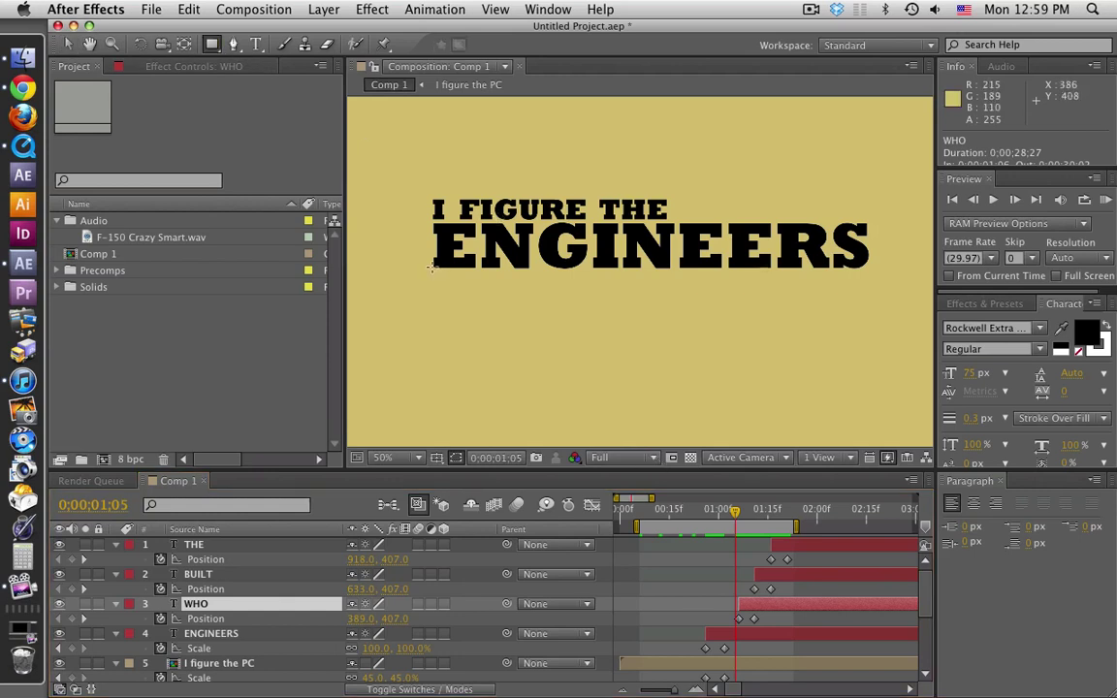
{"action": "left_click_drag", "start_coordinate": [432, 267], "coordinate": [483, 293]}
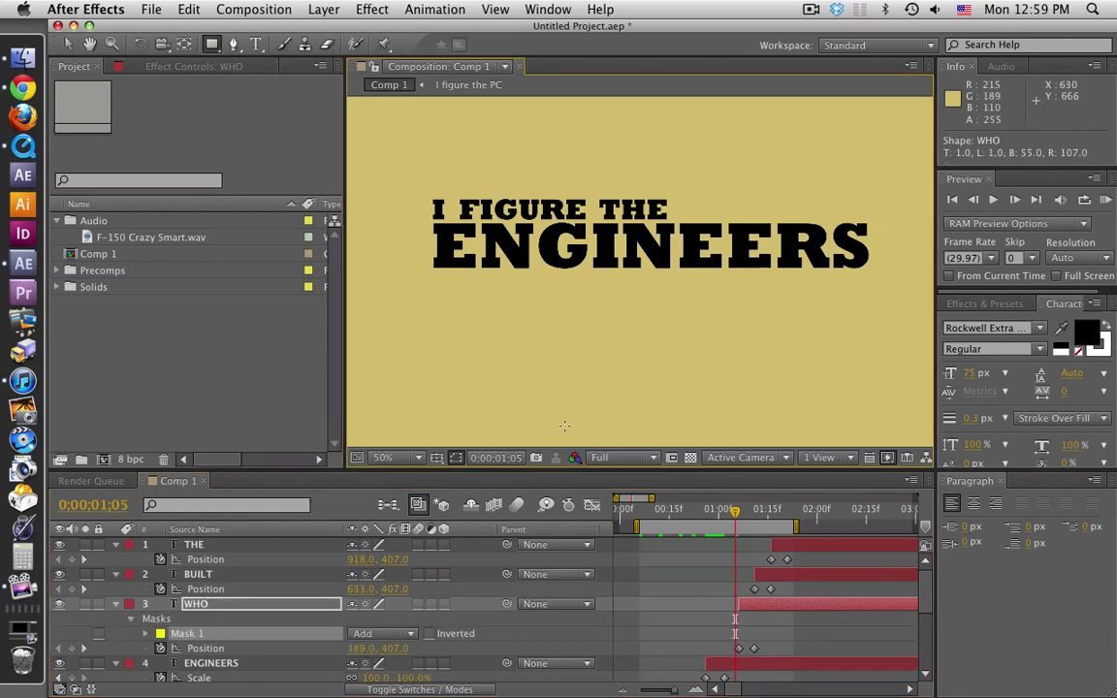
At 0;00;01;07, widen the WHO layer's mask to roughly double width and extend it downward to about 189% height.
{"action": "left_click", "coordinate": [743, 519]}
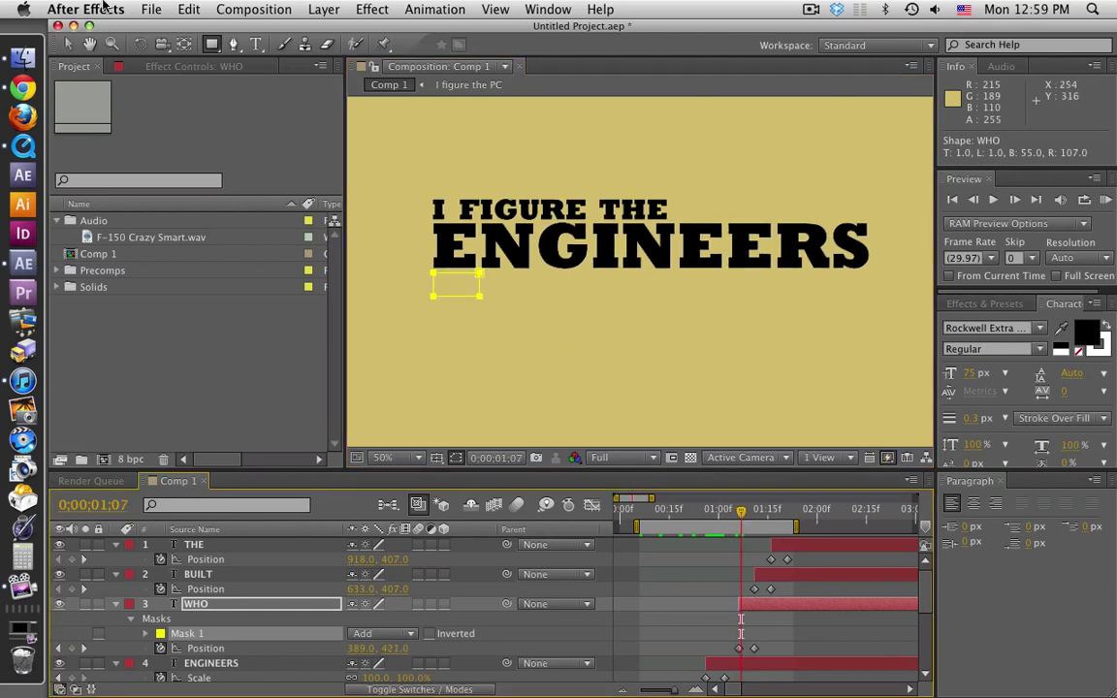
{"action": "left_click", "coordinate": [68, 44]}
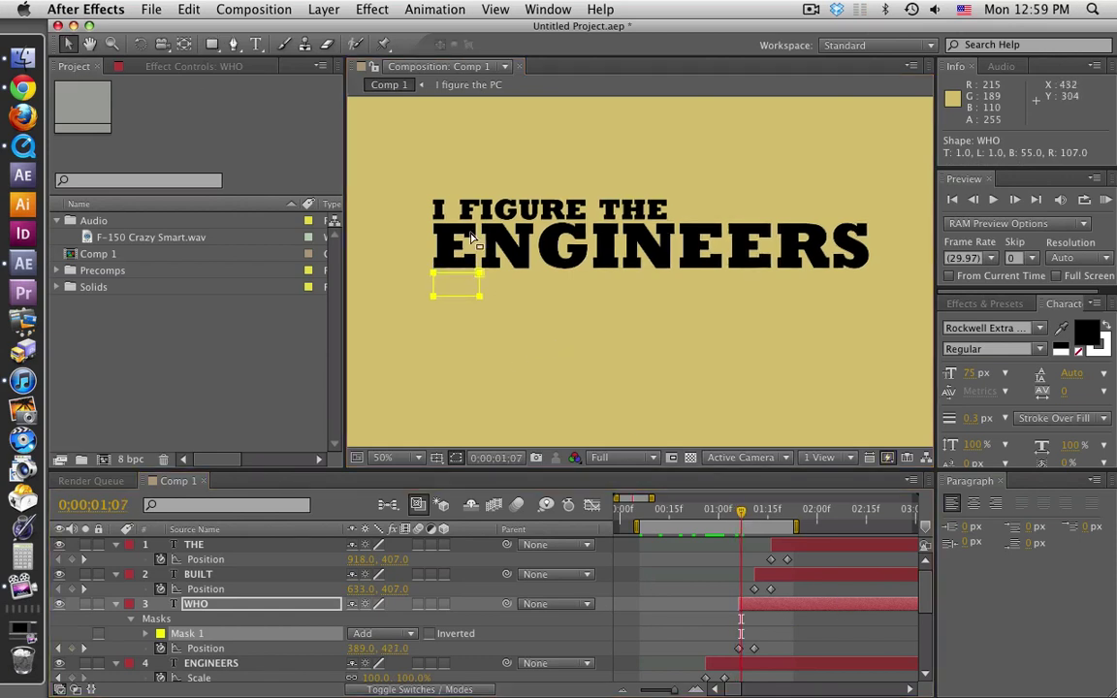
{"action": "double_click", "coordinate": [479, 284]}
{"action": "key", "text": "Return"}
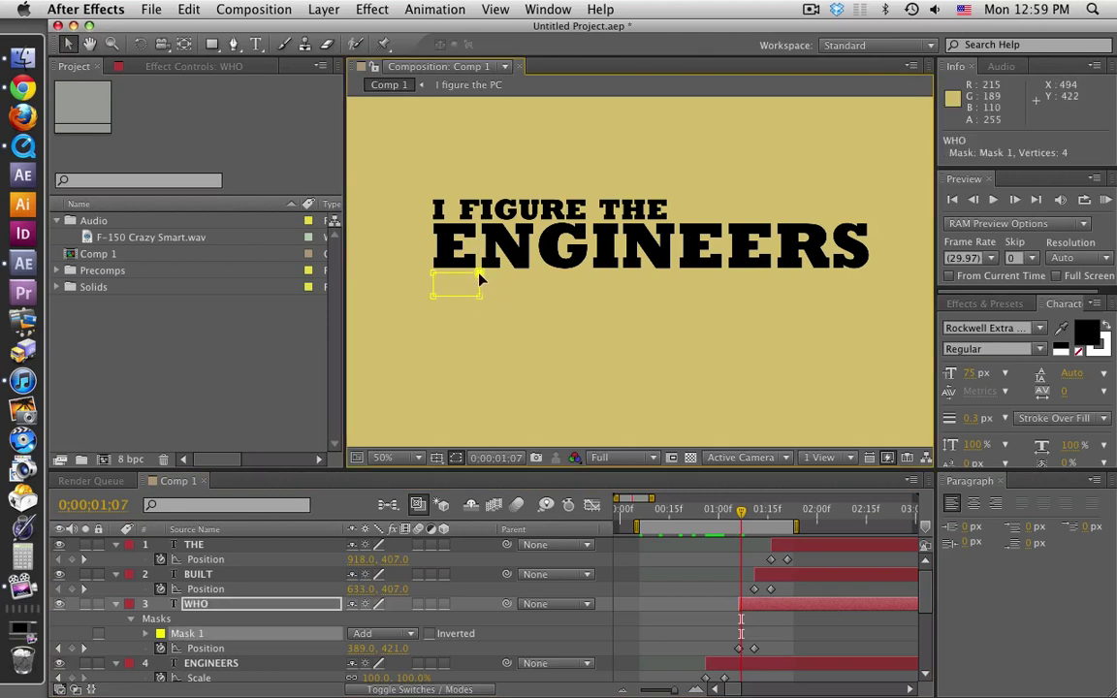
{"action": "double_click", "coordinate": [479, 284]}
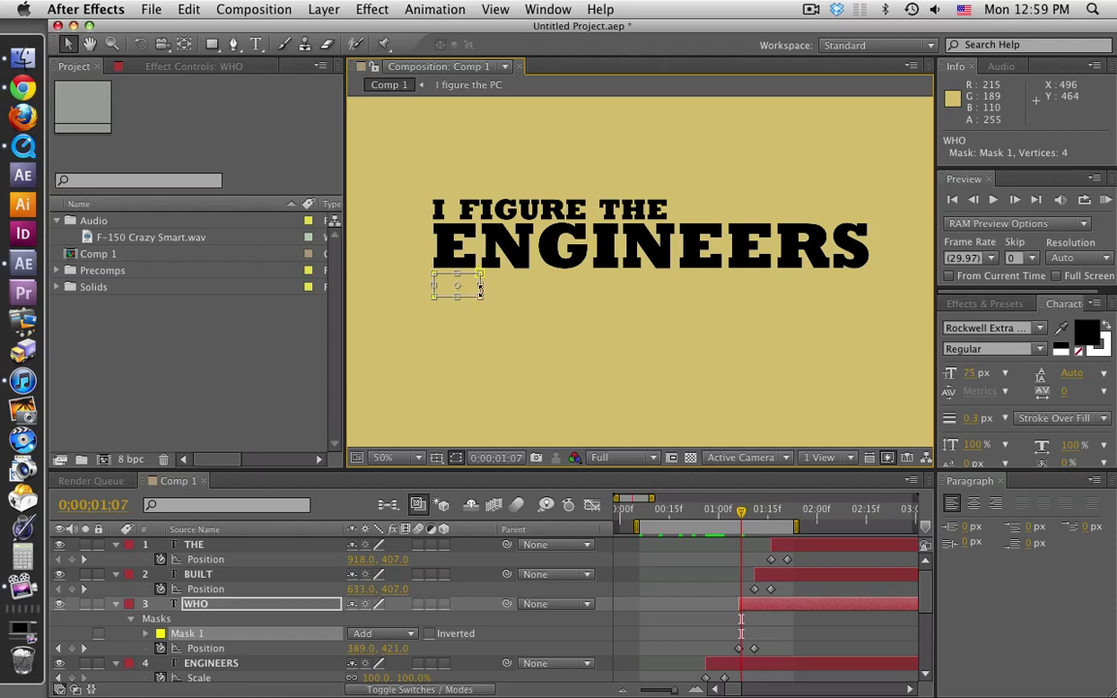
{"action": "left_click_drag", "start_coordinate": [479, 284], "coordinate": [481, 317]}
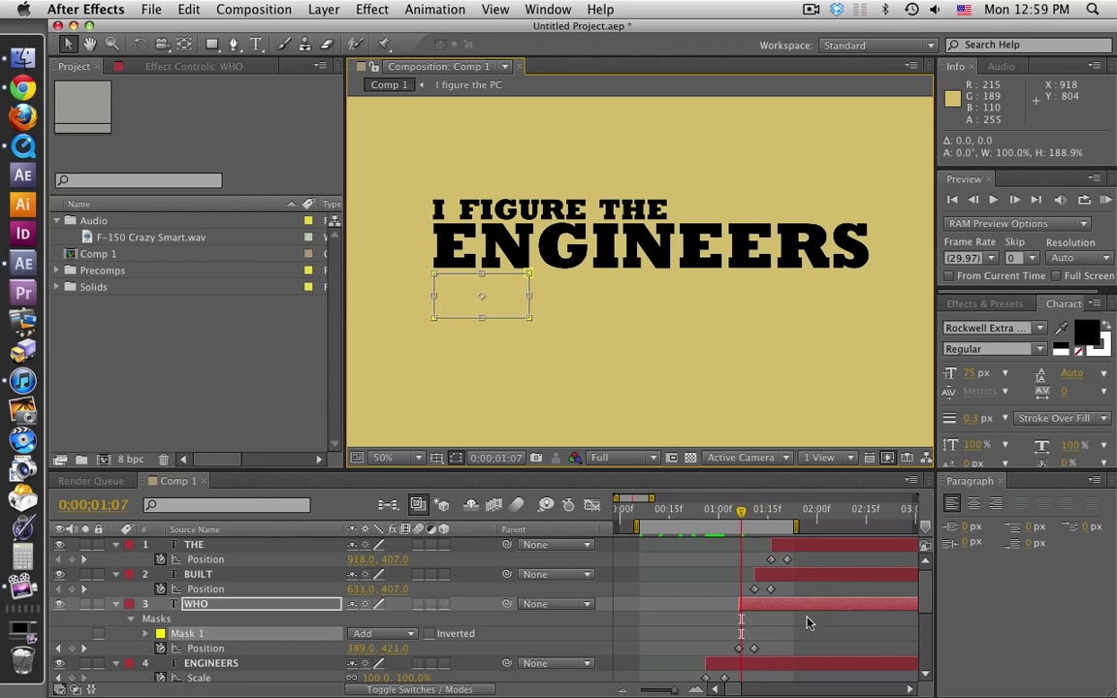
Enable Mask Path keyframing for the WHO layer's mask at 0;00;01;11.
{"action": "left_click", "coordinate": [734, 552]}
{"action": "left_click", "coordinate": [747, 513]}
{"action": "left_click_drag", "start_coordinate": [747, 517], "coordinate": [753, 515]}
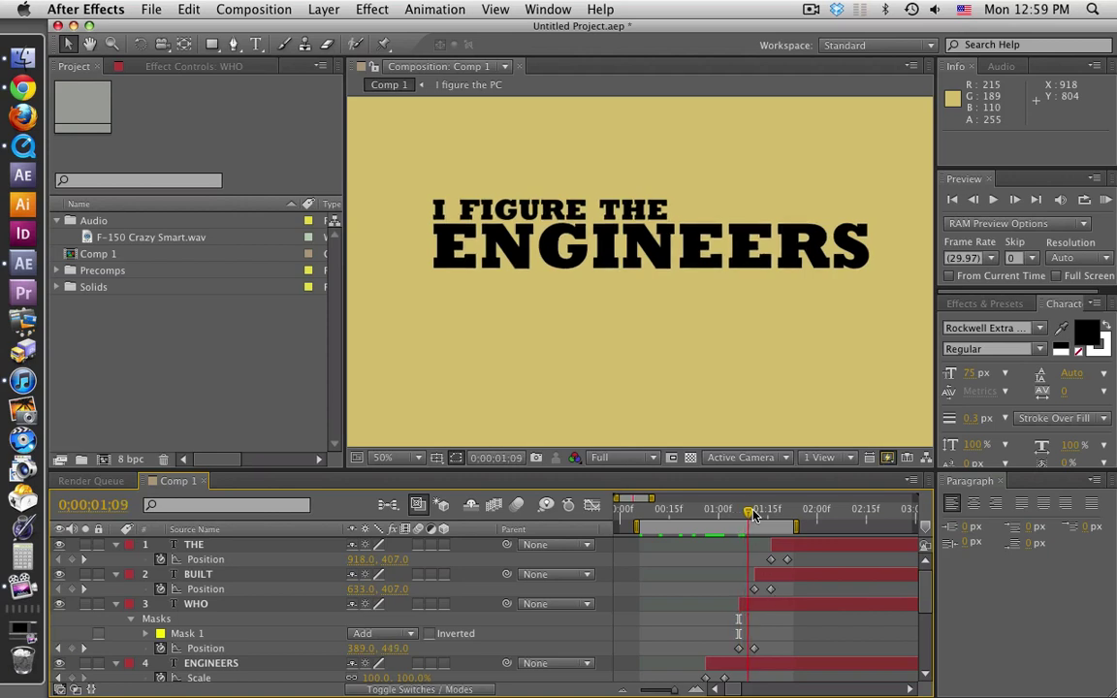
{"action": "left_click", "coordinate": [760, 603]}
{"action": "left_click_drag", "start_coordinate": [748, 517], "coordinate": [754, 516]}
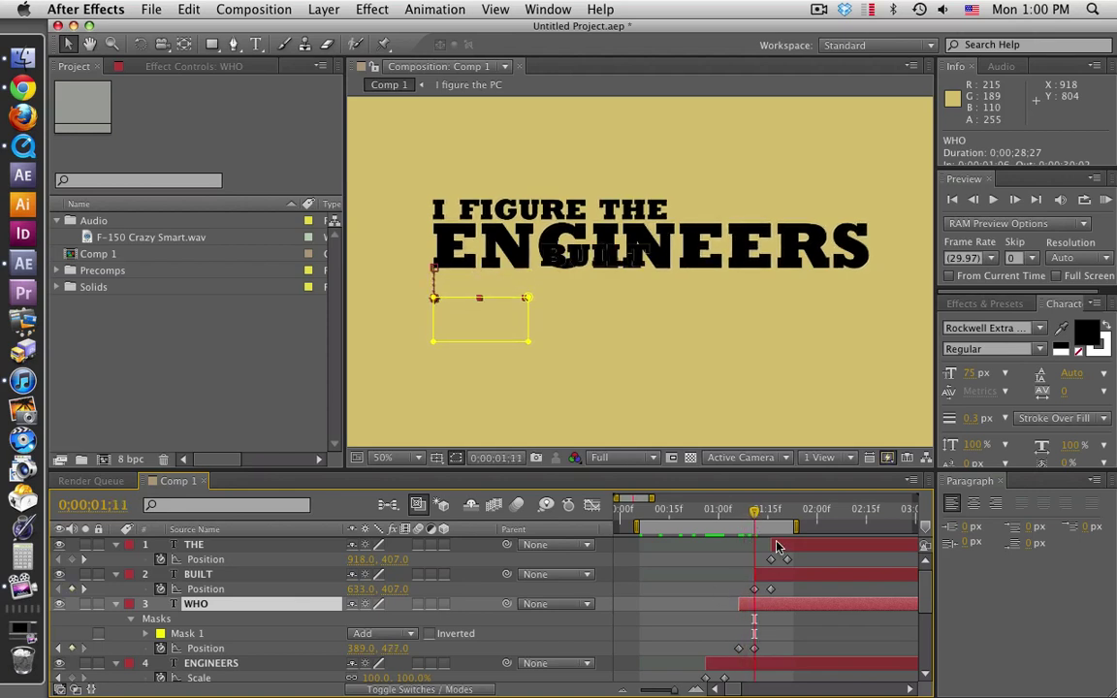
{"action": "left_click", "coordinate": [146, 634]}
{"action": "scroll", "coordinate": [145, 637], "scroll_direction": "down", "scroll_amount": 1}
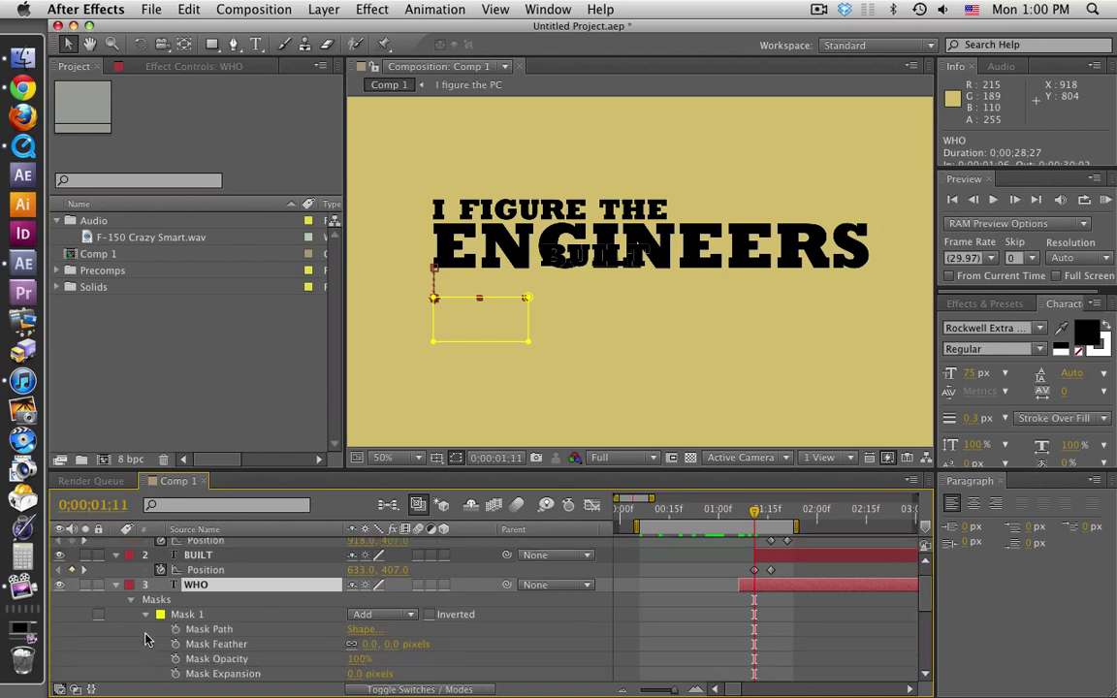
{"action": "left_click", "coordinate": [176, 629]}
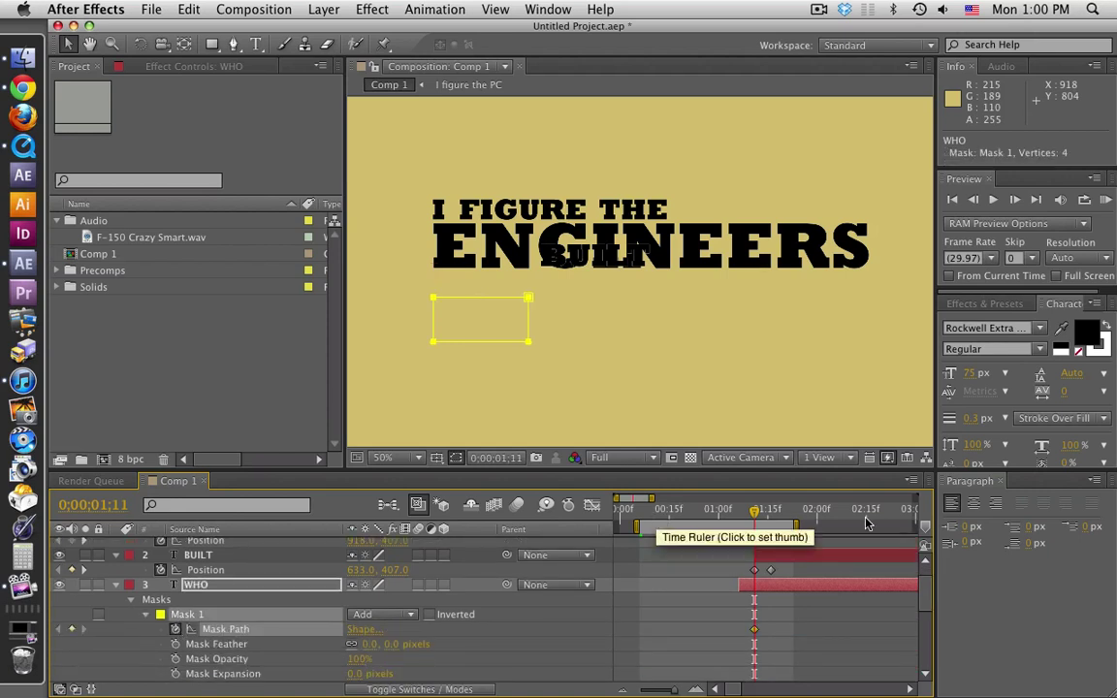
At 0;00;01;11, move the WHO mask up 70 px over the word and reduce its height to fit closely around WHO.
{"action": "scroll", "coordinate": [823, 589], "scroll_direction": "down", "scroll_amount": 5}
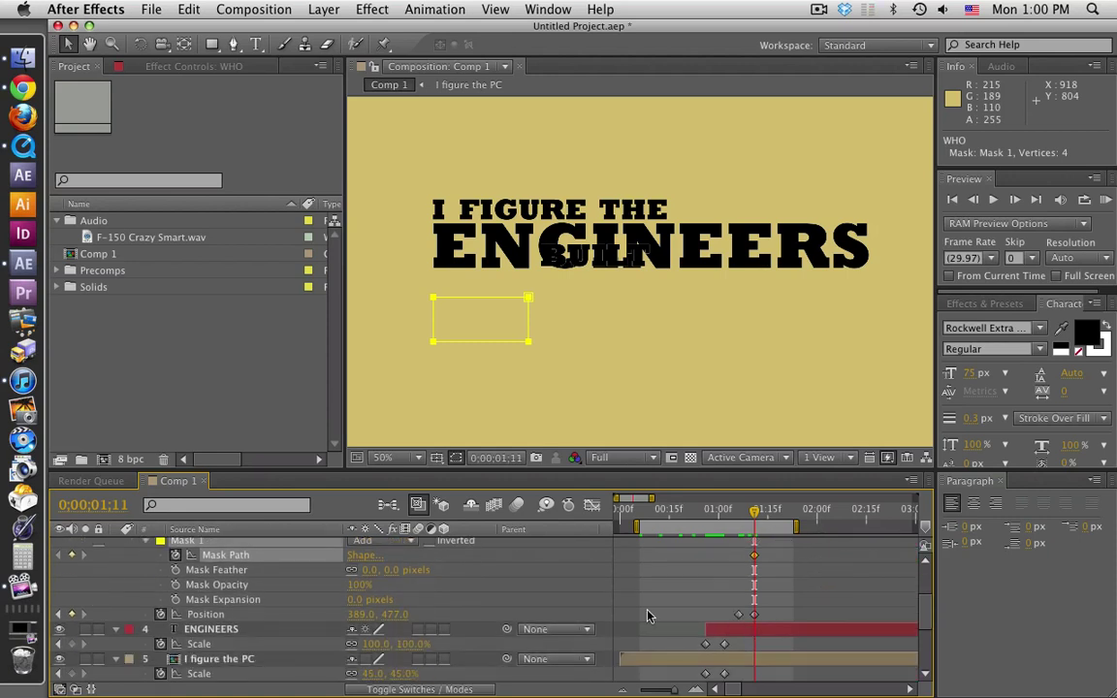
{"action": "scroll", "coordinate": [596, 611], "scroll_direction": "up", "scroll_amount": 1}
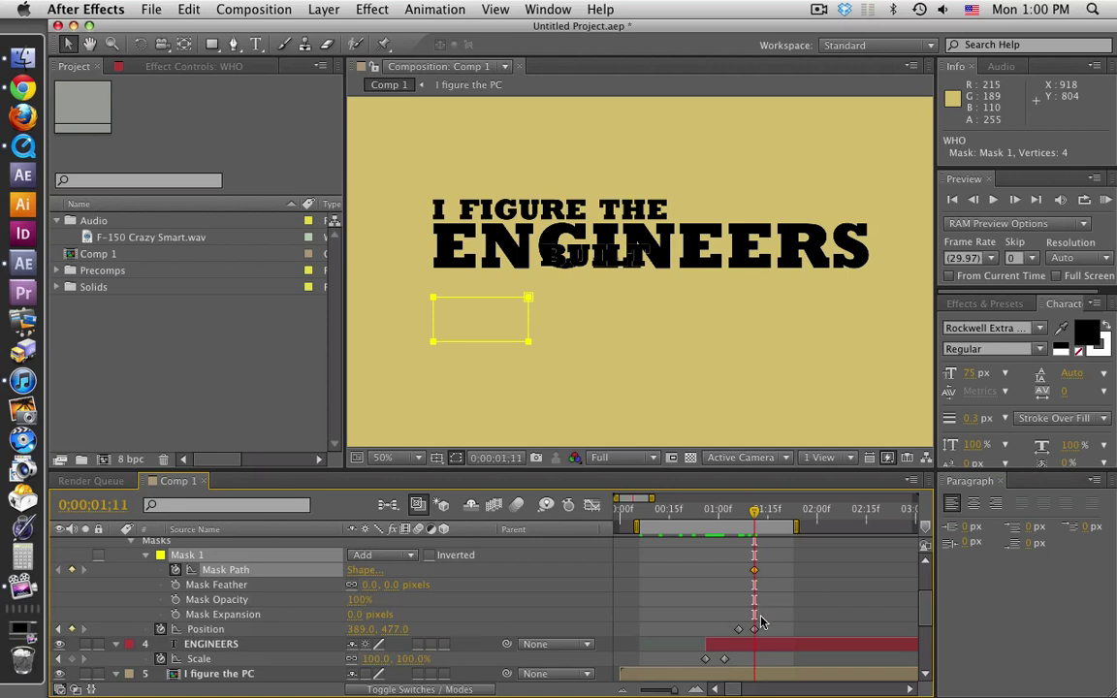
{"action": "scroll", "coordinate": [761, 620], "scroll_direction": "up", "scroll_amount": 1}
{"action": "double_click", "coordinate": [432, 299]}
{"action": "left_click_drag", "start_coordinate": [535, 299], "coordinate": [536, 265]}
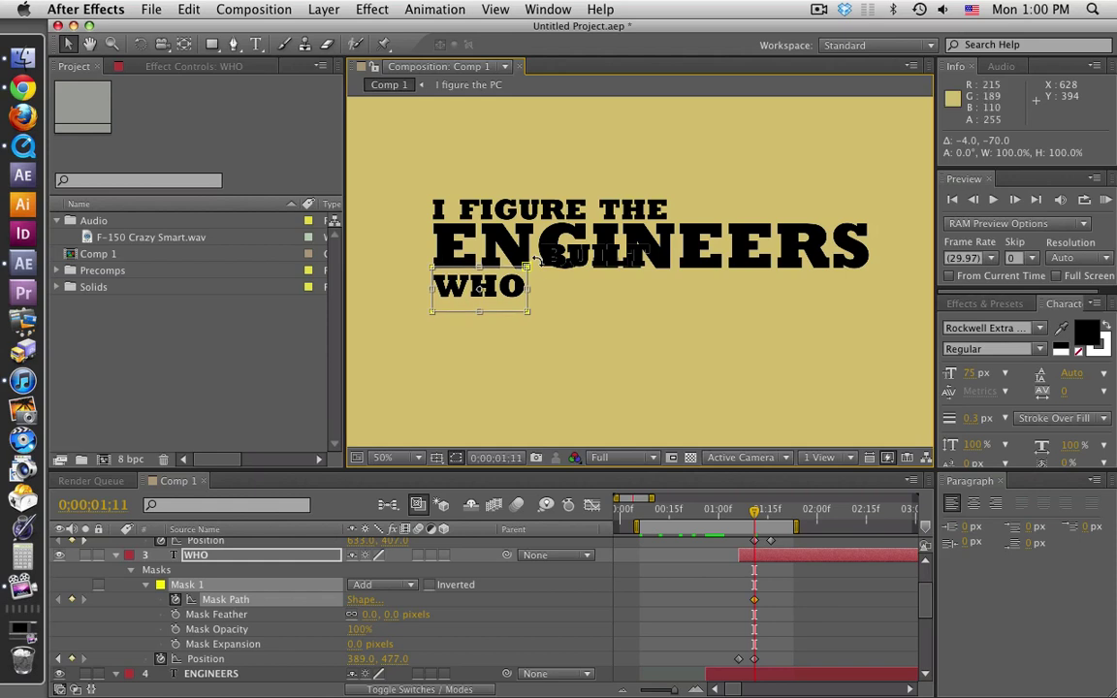
{"action": "left_click_drag", "start_coordinate": [433, 296], "coordinate": [477, 271]}
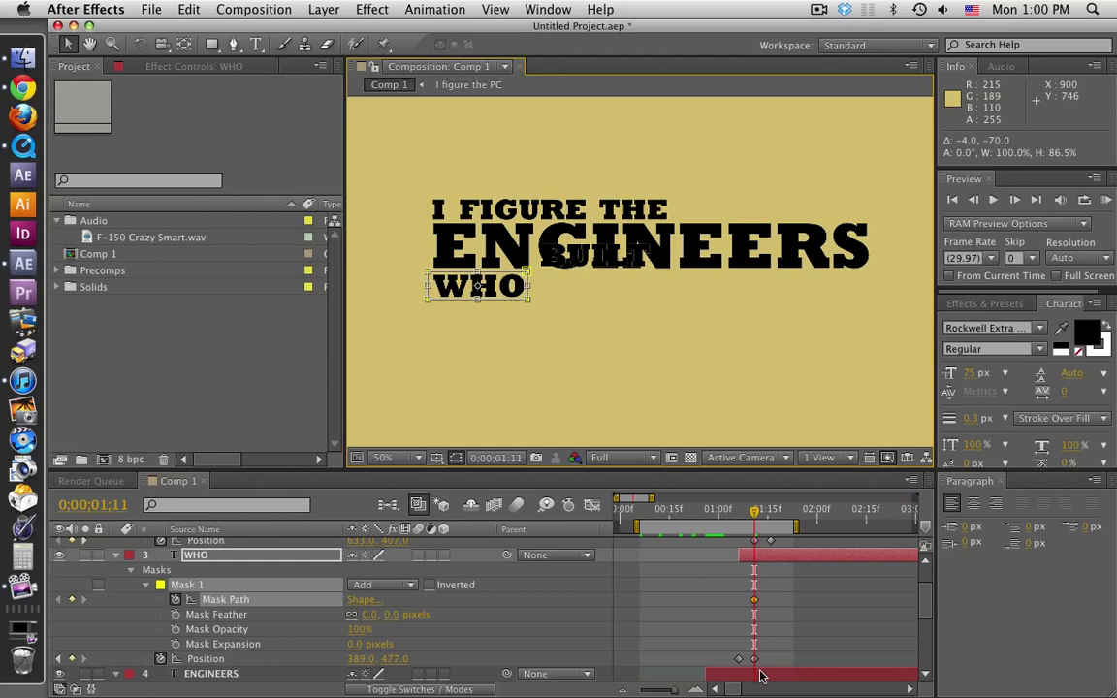
At the WHO layer's first Position keyframe, 0;00;01;06, move its mask down 68 px to just below ENGINEERS.
{"action": "left_click", "coordinate": [57, 599]}
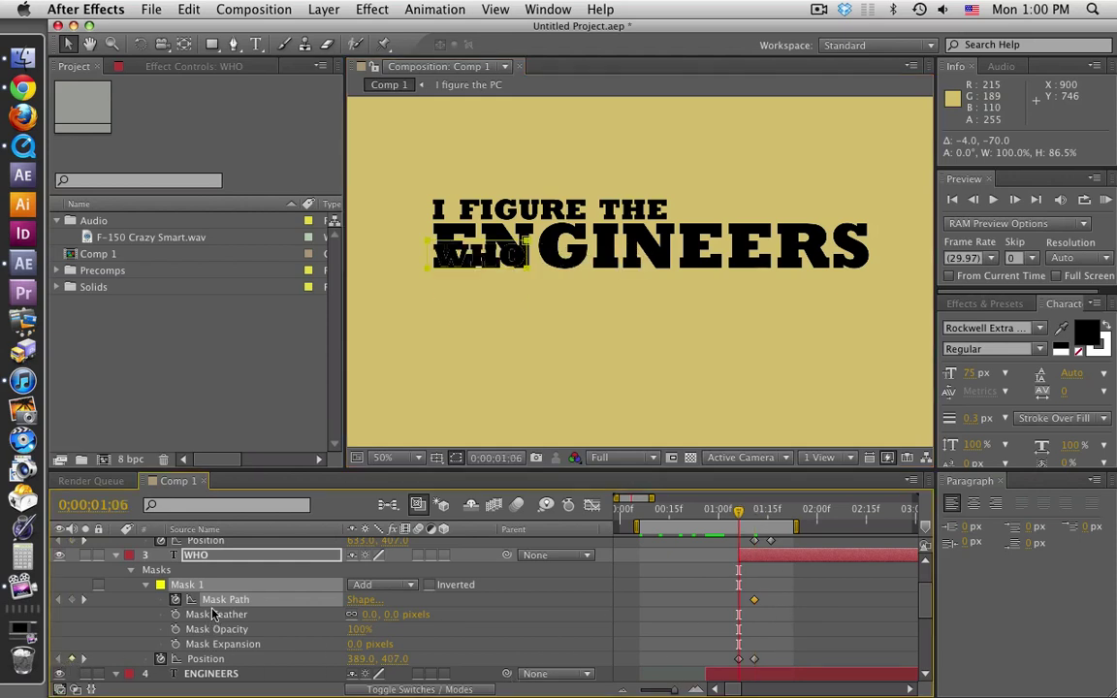
{"action": "double_click", "coordinate": [475, 242]}
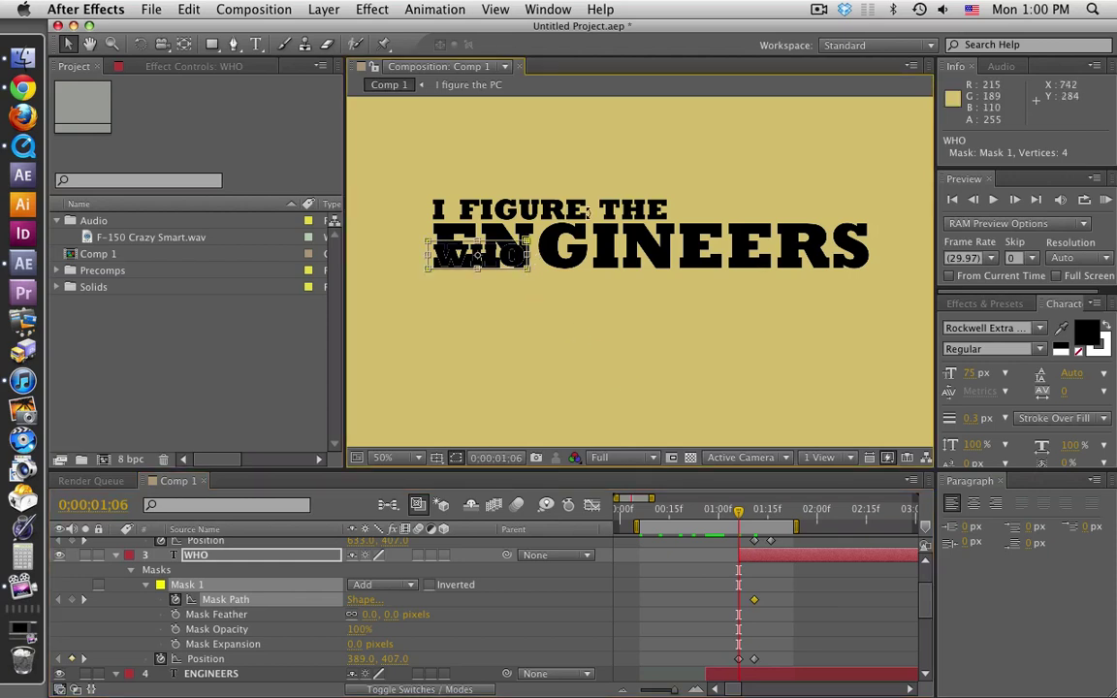
{"action": "key", "text": "shift+Down"}
{"action": "key", "text": "shift+Down"}
{"action": "key", "text": "shift+Down"}
{"action": "key", "text": "shift+Down"}
{"action": "key", "text": "shift+Down"}
{"action": "key", "text": "shift+Down"}
{"action": "key", "text": "Down"}
{"action": "key", "text": "Down"}
{"action": "key", "text": "Down"}
{"action": "key", "text": "Down"}
{"action": "key", "text": "Down"}
{"action": "key", "text": "Down"}
{"action": "key", "text": "Down"}
{"action": "key", "text": "Down"}
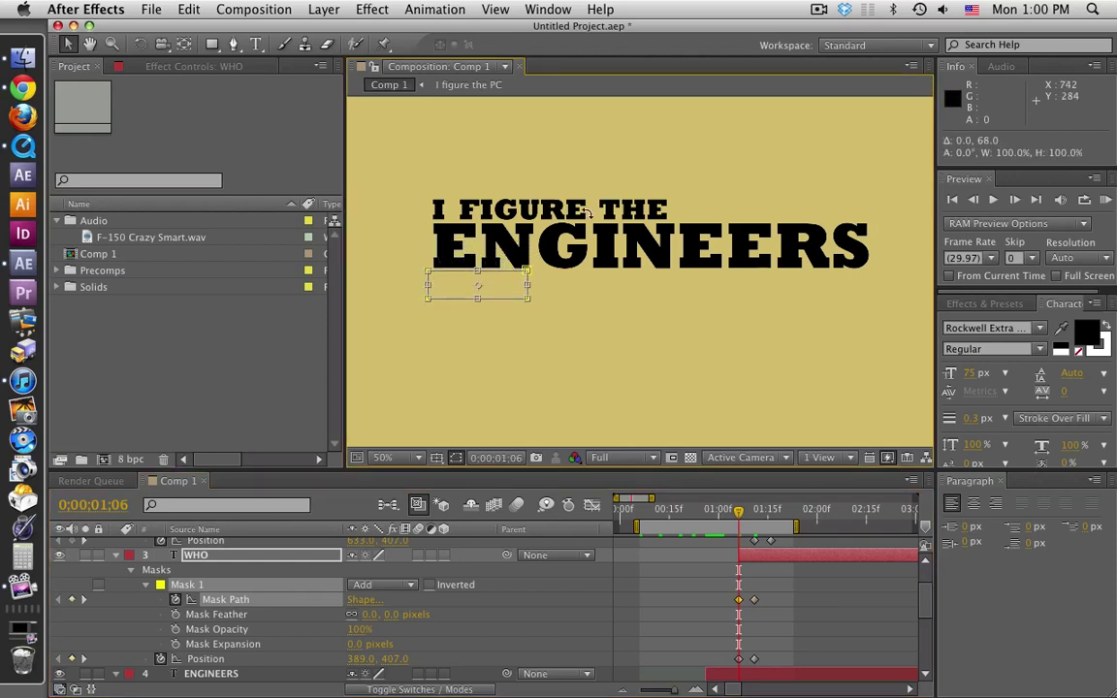
{"action": "left_click", "coordinate": [847, 619]}
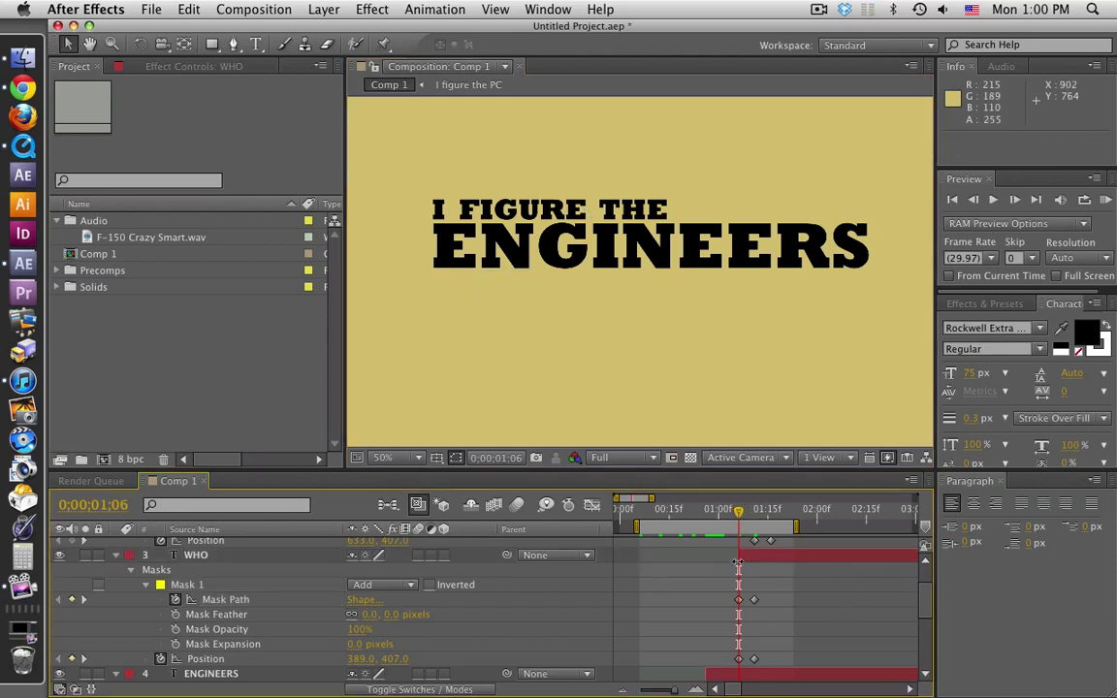
Scrub between 0;00;01;06 and 0;00;01;11 to check how the mask reveals WHO.
{"action": "mouse_move", "coordinate": [742, 521]}
{"action": "left_mouse_down"}
{"action": "mouse_move", "coordinate": [760, 519]}
{"action": "mouse_move", "coordinate": [749, 518]}
{"action": "left_mouse_up"}
{"action": "left_click", "coordinate": [204, 559]}
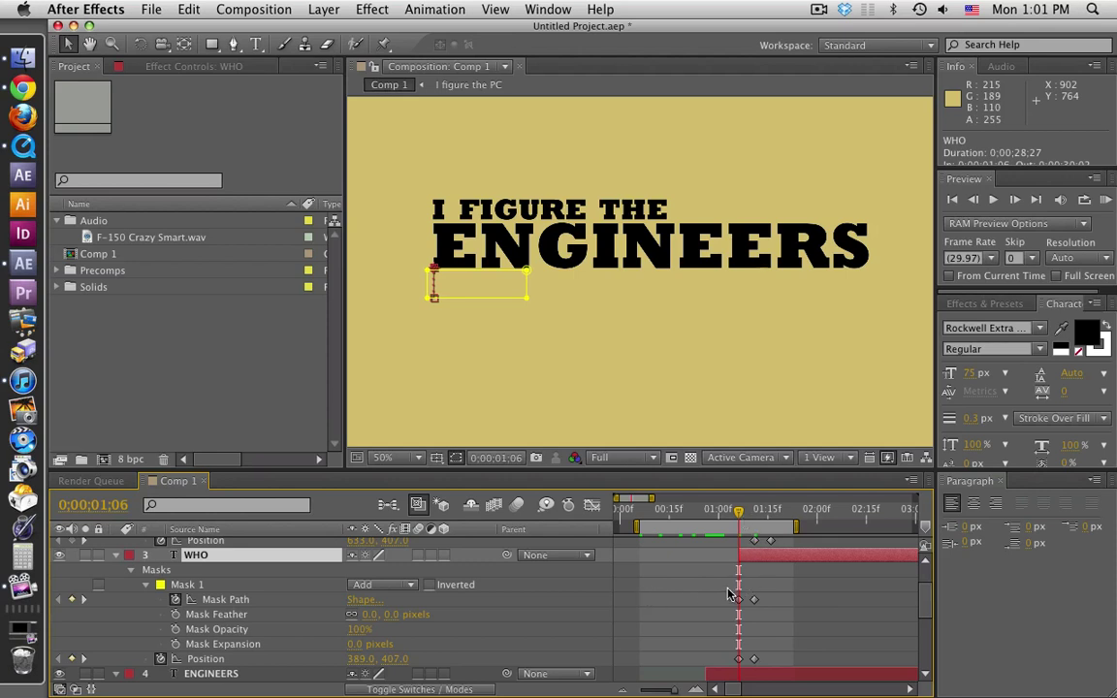
{"action": "left_click", "coordinate": [199, 585]}
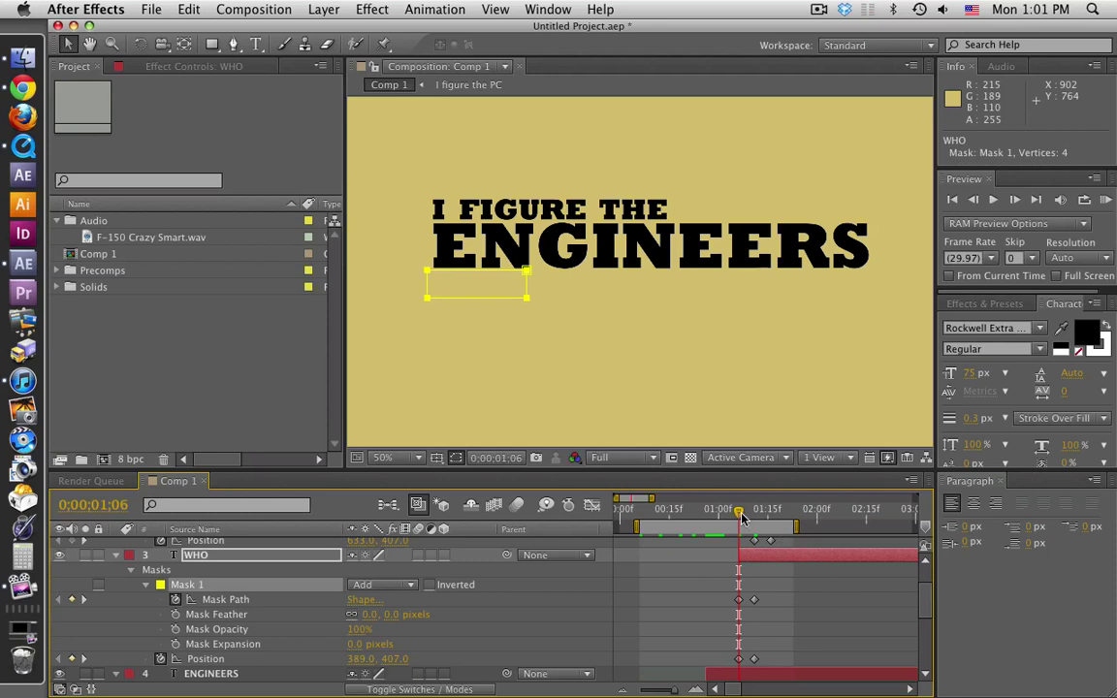
{"action": "left_click_drag", "start_coordinate": [742, 519], "coordinate": [756, 516]}
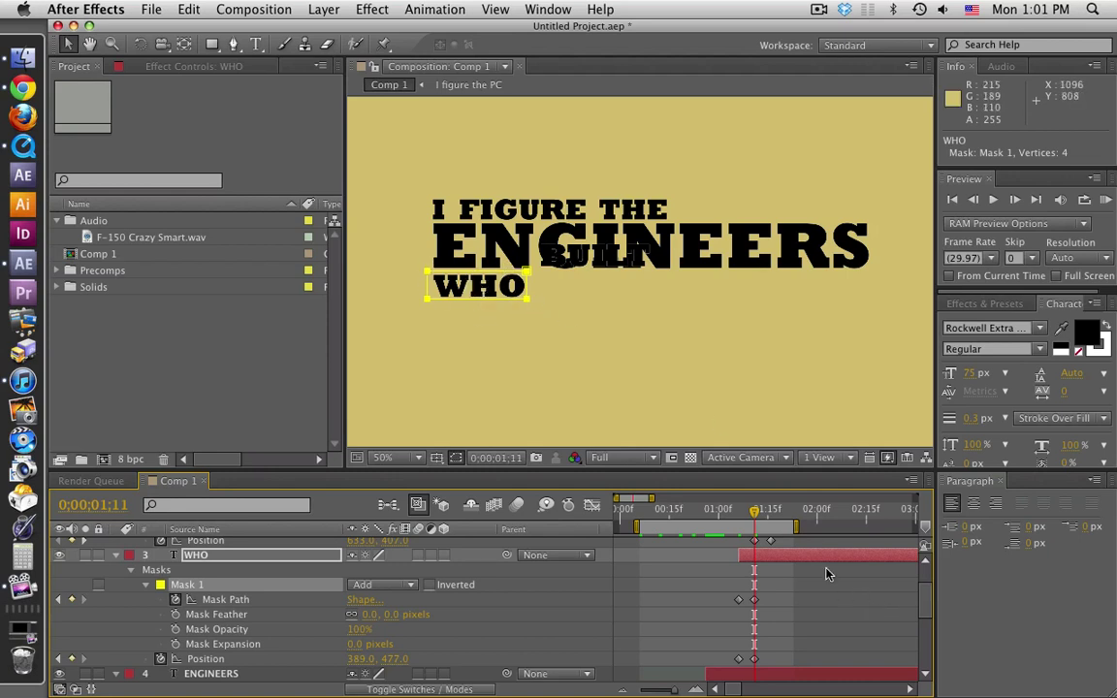
{"action": "mouse_move", "coordinate": [753, 521]}
{"action": "left_mouse_down"}
{"action": "mouse_move", "coordinate": [740, 520]}
{"action": "mouse_move", "coordinate": [756, 519]}
{"action": "left_mouse_up"}
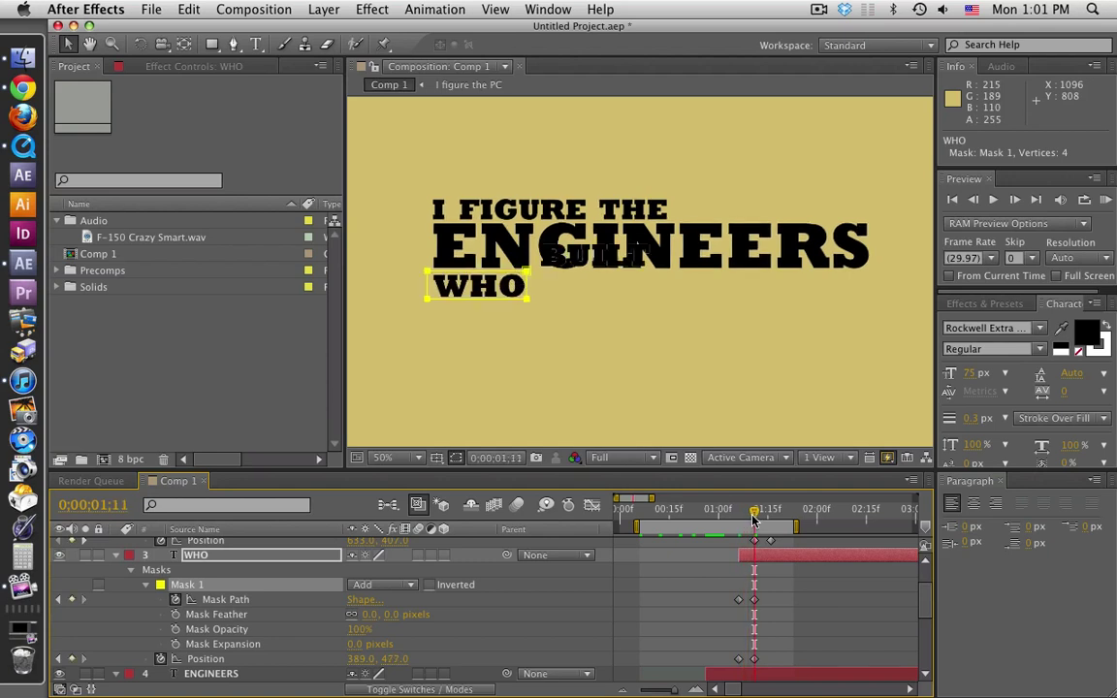
At 0;00;01;16, draw a rectangular mask about 278 by 76 px around the word on the BUILT layer.
{"action": "scroll", "coordinate": [805, 590], "scroll_direction": "up", "scroll_amount": 3}
{"action": "left_click", "coordinate": [809, 576]}
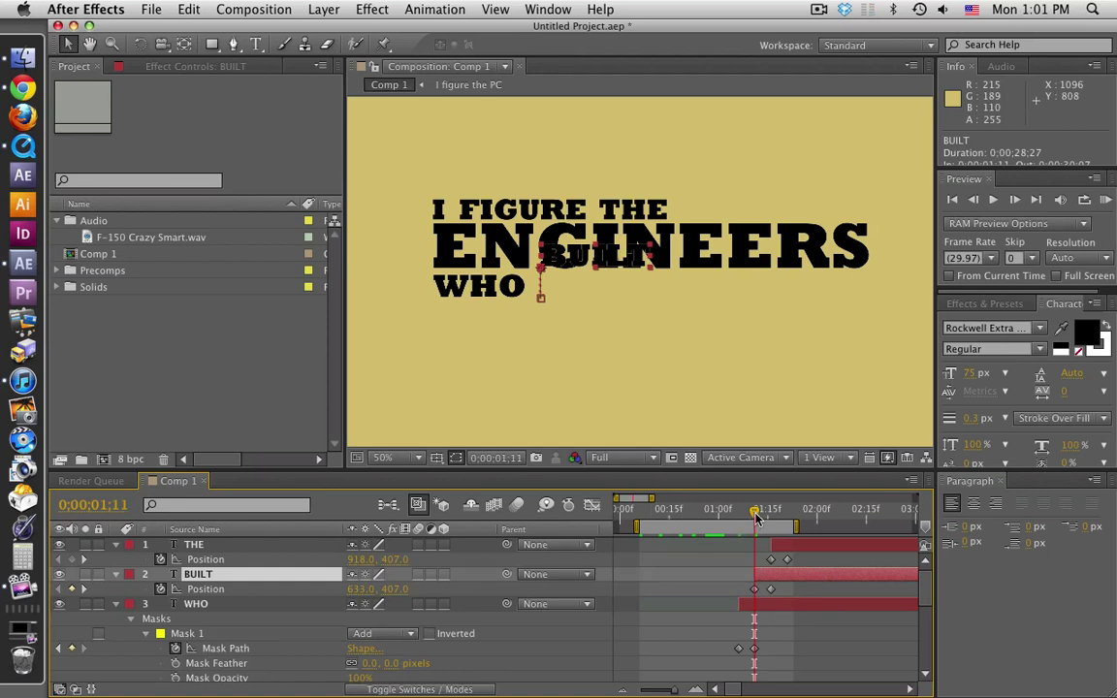
{"action": "left_click_drag", "start_coordinate": [756, 519], "coordinate": [774, 519]}
{"action": "key", "text": "Page_Up"}
{"action": "key", "text": "Page_Up"}
{"action": "key", "text": "Page_Up"}
{"action": "key", "text": "Page_Up"}
{"action": "key", "text": "Page_Up"}
{"action": "key", "text": "Page_Up"}
{"action": "key", "text": "Page_Down"}
{"action": "key", "text": "Page_Down"}
{"action": "key", "text": "Page_Down"}
{"action": "key", "text": "Page_Down"}
{"action": "key", "text": "Page_Down"}
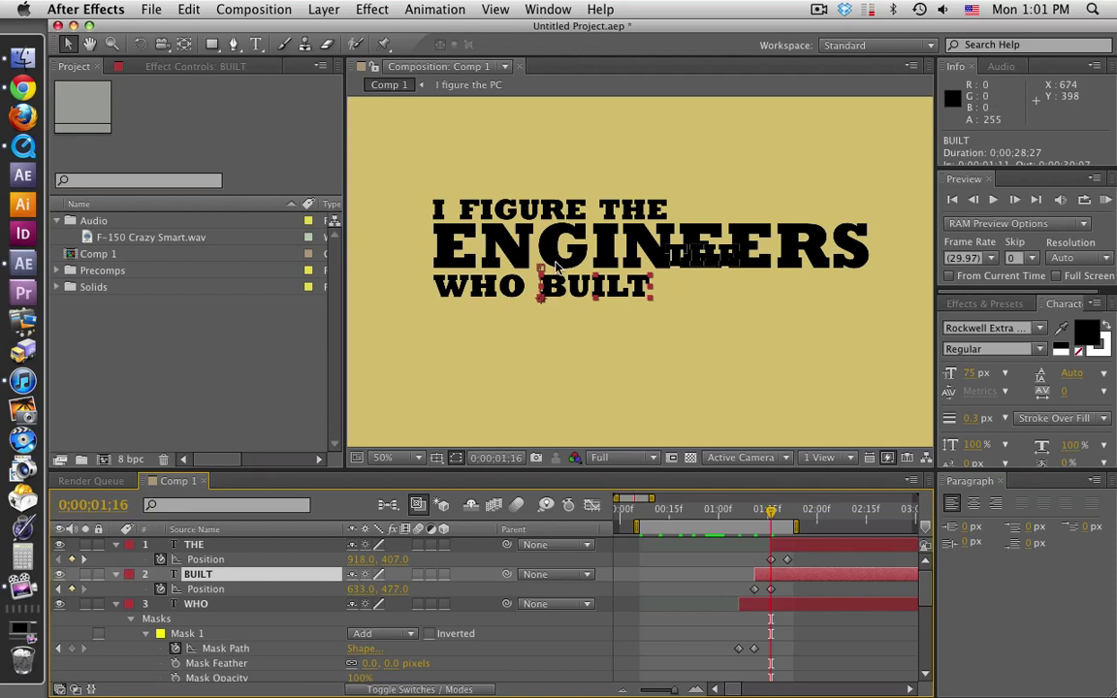
{"action": "key", "text": "q"}
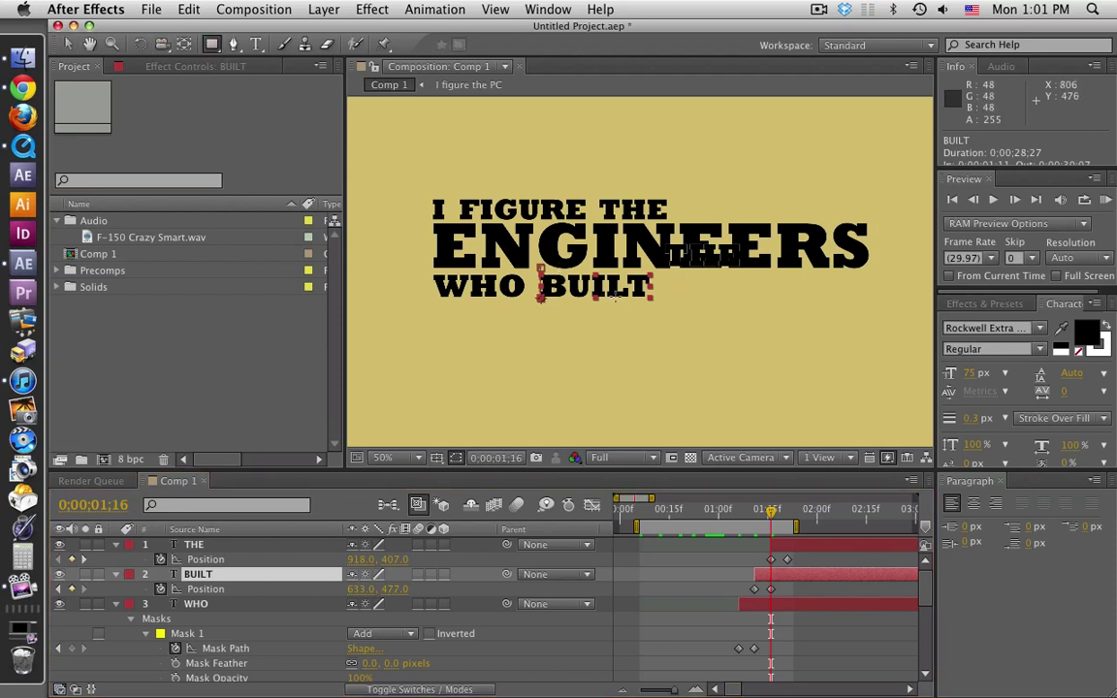
{"action": "left_click_drag", "start_coordinate": [535, 270], "coordinate": [655, 303]}
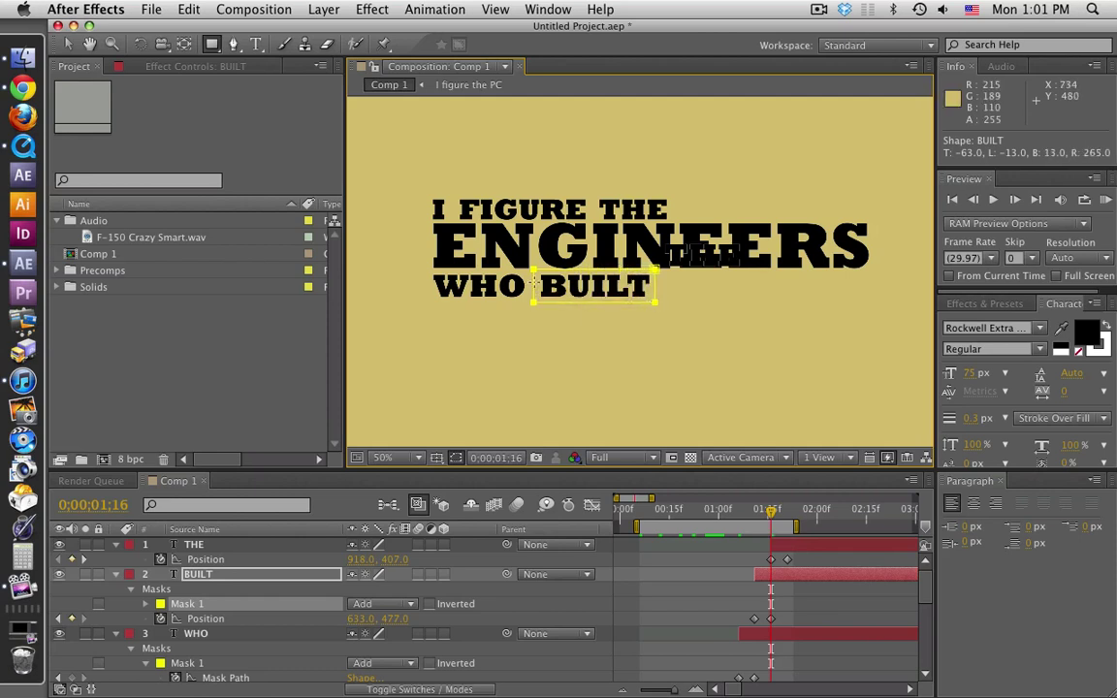
Move the BUILT mask down 4 px and enable Mask Path keyframing for it at 0;00;01;16.
{"action": "left_click", "coordinate": [67, 43]}
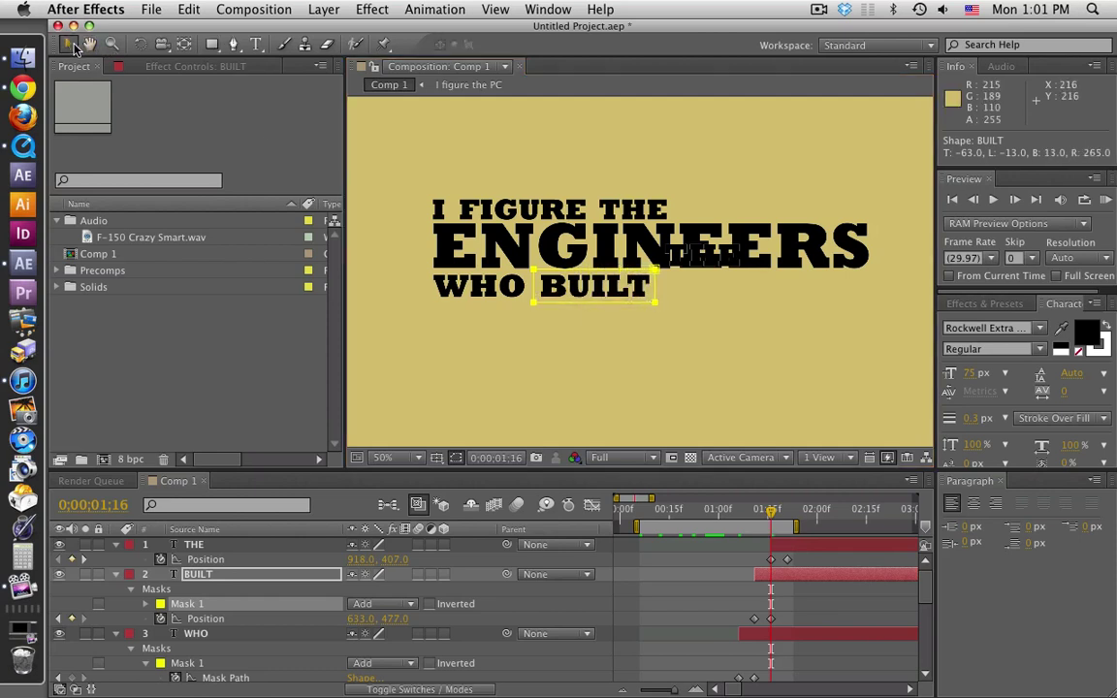
{"action": "left_click", "coordinate": [533, 283]}
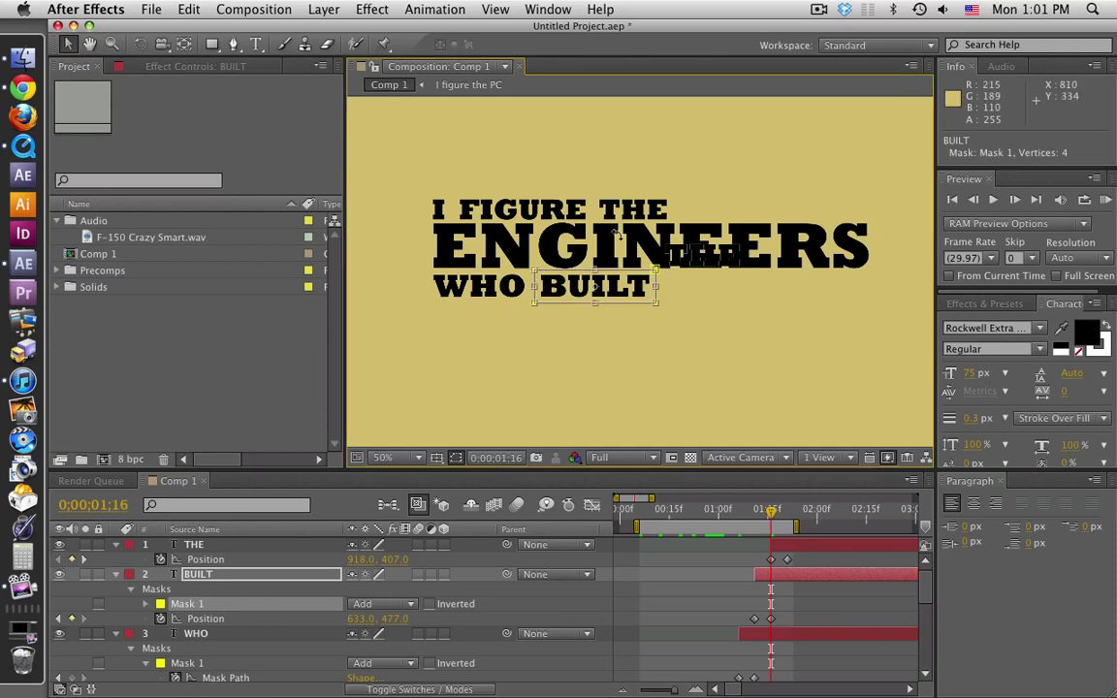
{"action": "key", "text": "Down"}
{"action": "key", "text": "Down"}
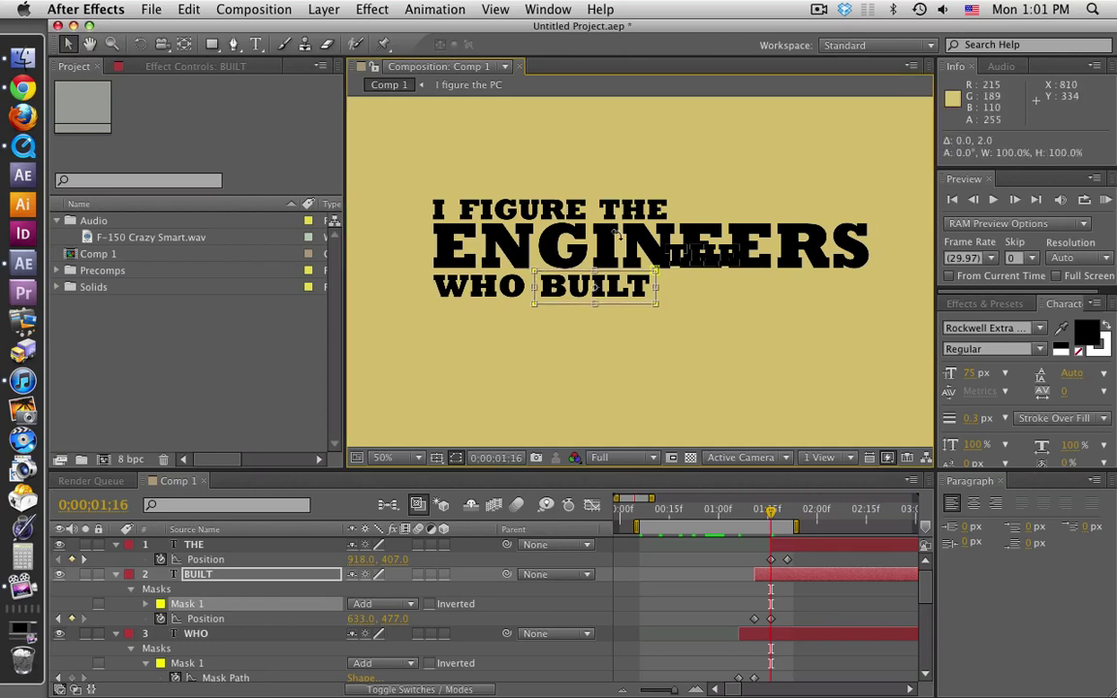
{"action": "key", "text": "Down"}
{"action": "key", "text": "Down"}
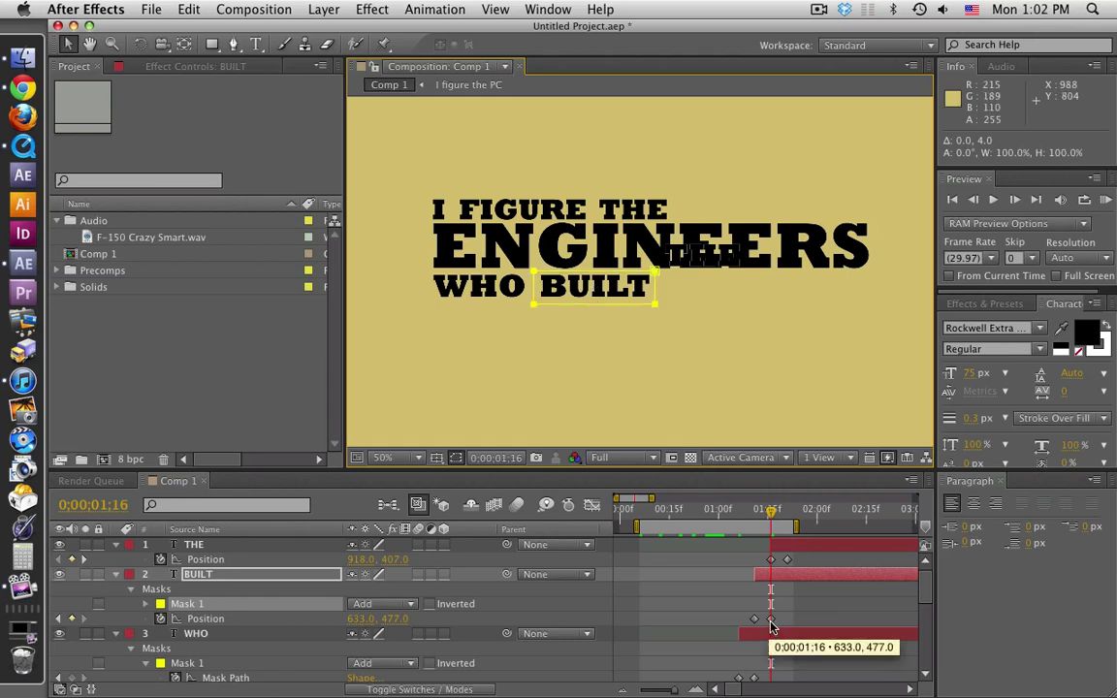
{"action": "left_click", "coordinate": [144, 604]}
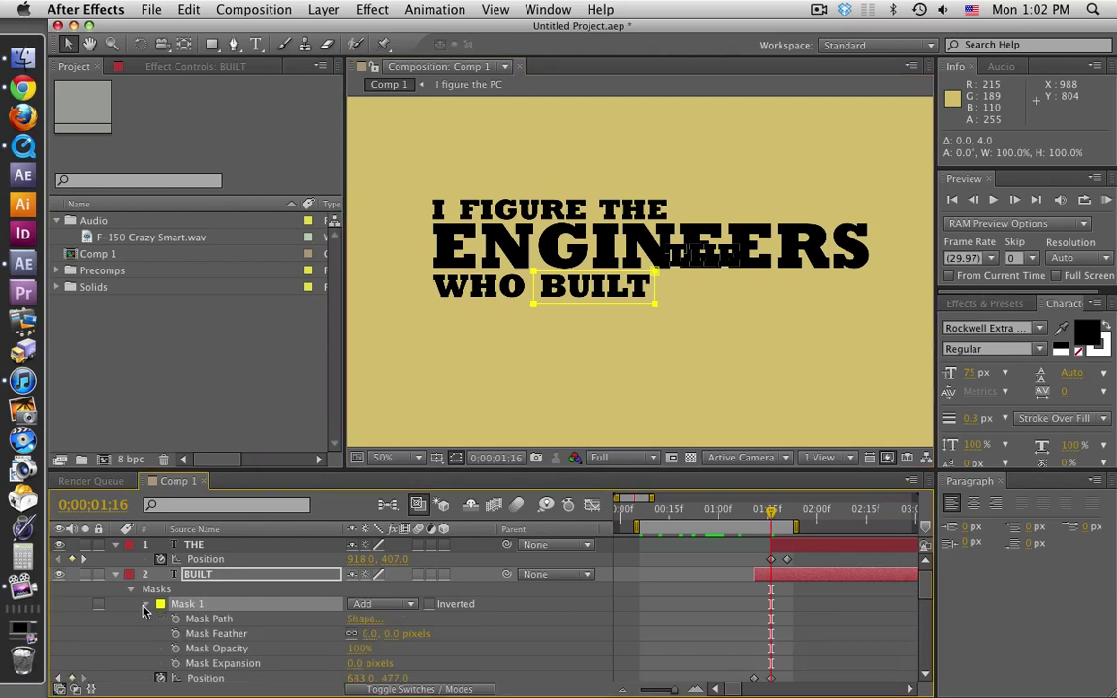
{"action": "left_click", "coordinate": [176, 618]}
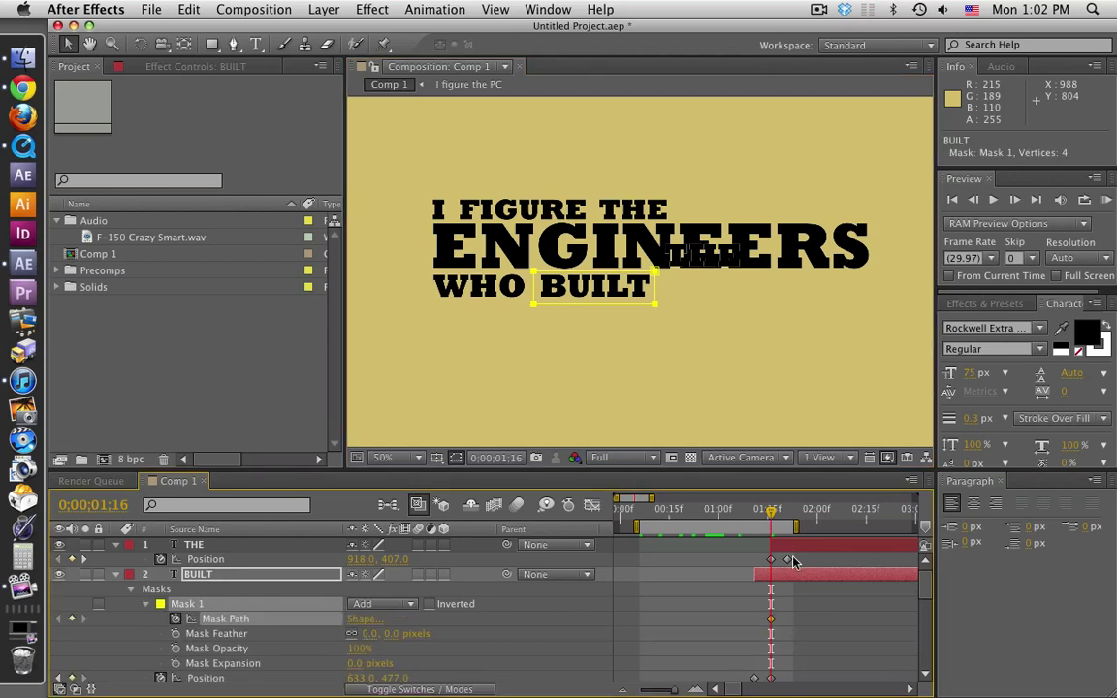
At 0;00;01;11, move the BUILT layer's mask down 70 px to just below ENGINEERS.
{"action": "mouse_move", "coordinate": [776, 522]}
{"action": "left_mouse_down"}
{"action": "mouse_move", "coordinate": [754, 515]}
{"action": "mouse_move", "coordinate": [772, 518]}
{"action": "left_mouse_up"}
{"action": "left_click_drag", "start_coordinate": [769, 517], "coordinate": [756, 514]}
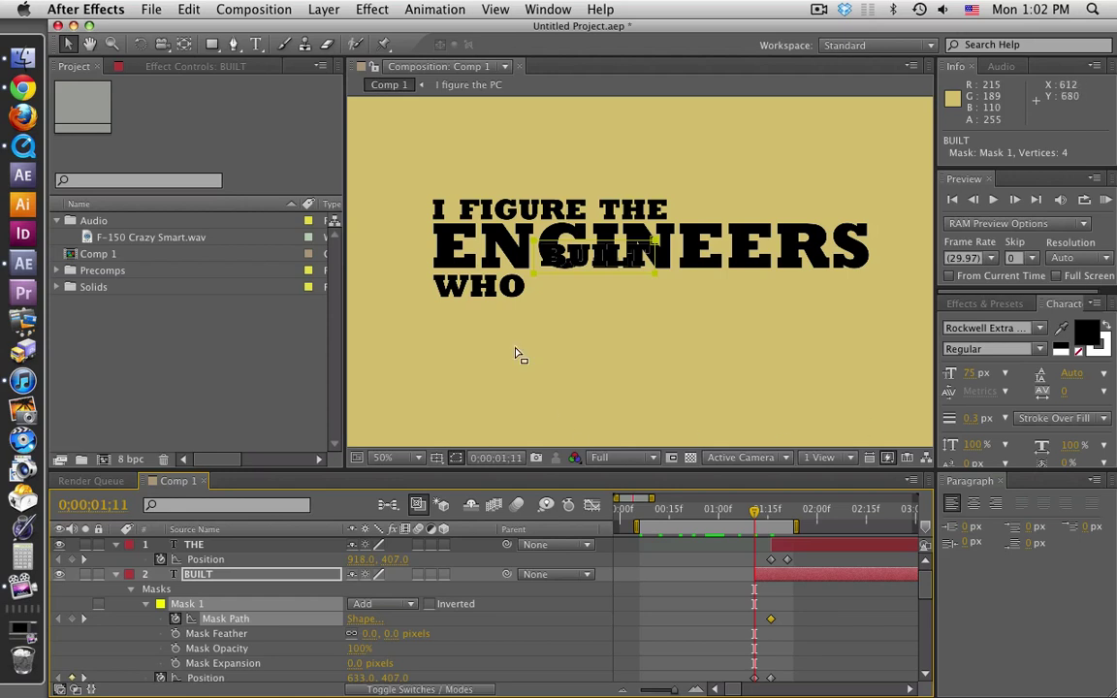
{"action": "double_click", "coordinate": [656, 275]}
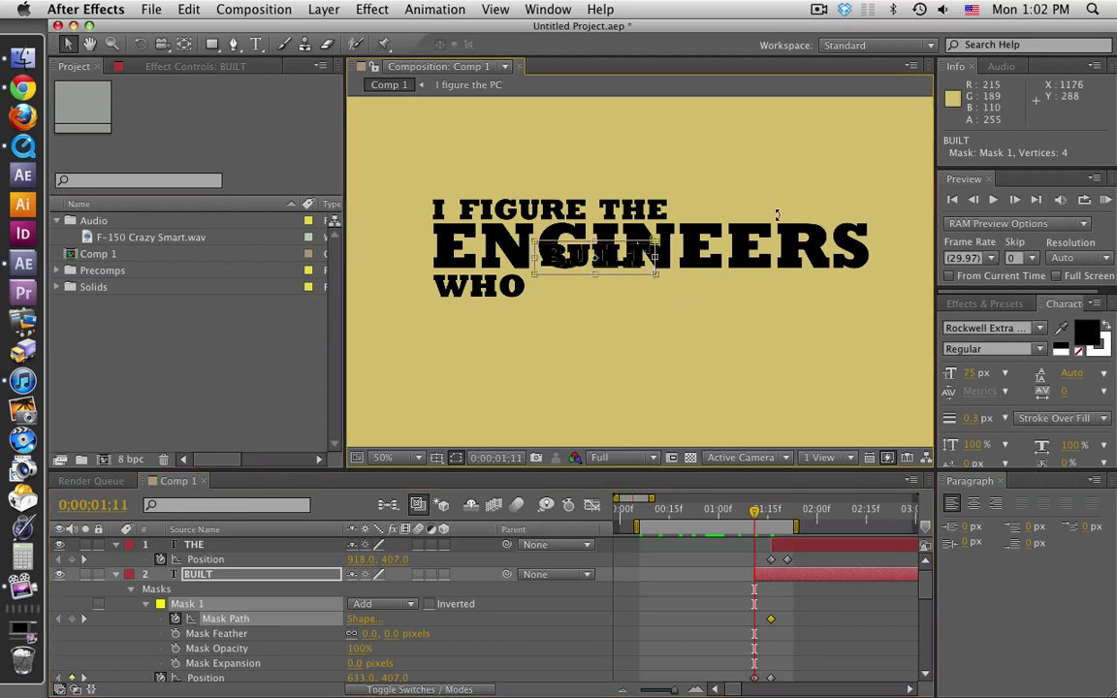
{"action": "key", "text": "shift+Down"}
{"action": "key", "text": "shift+Down"}
{"action": "key", "text": "shift+Down"}
{"action": "key", "text": "shift+Down"}
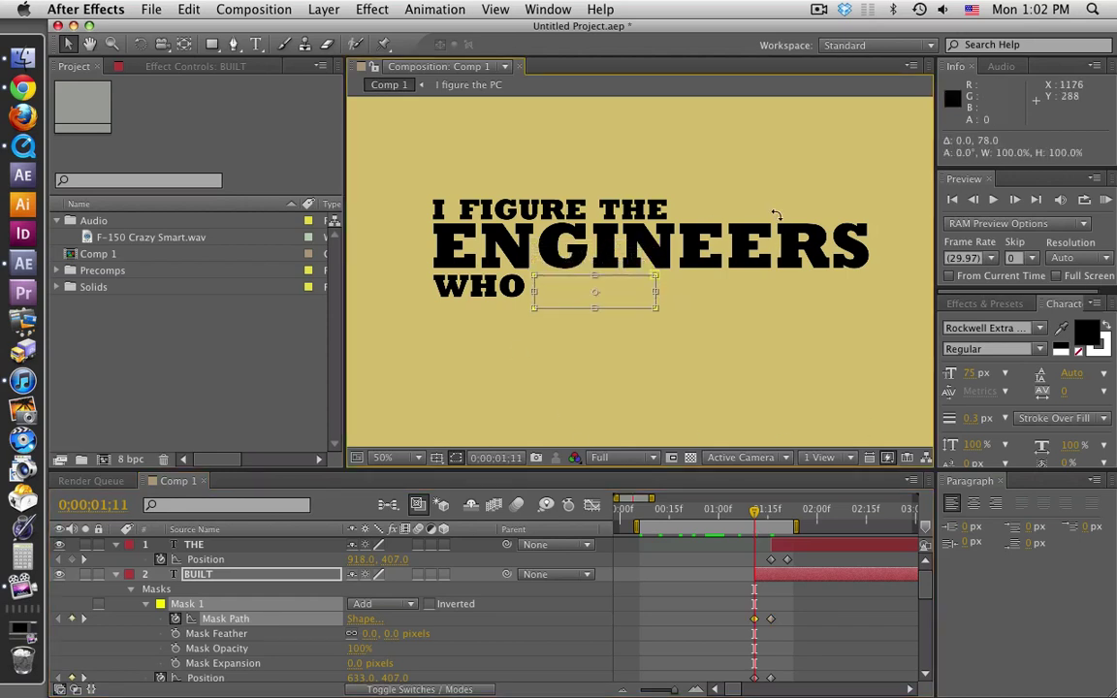
{"action": "key", "text": "Up"}
{"action": "key", "text": "Up"}
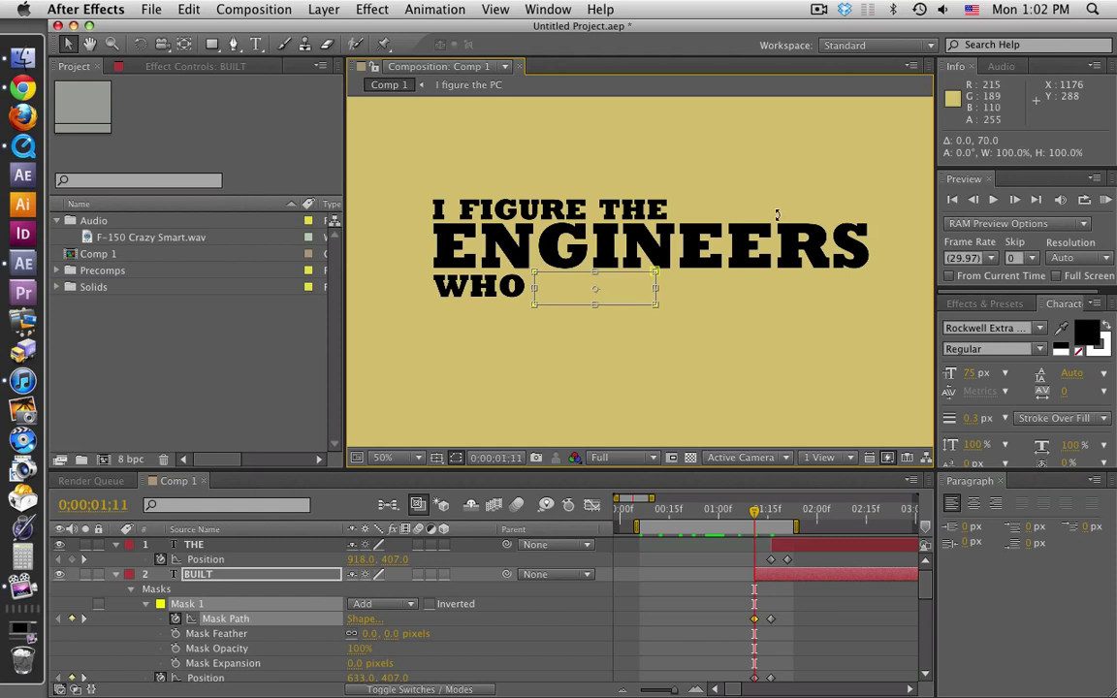
{"action": "left_click", "coordinate": [884, 614]}
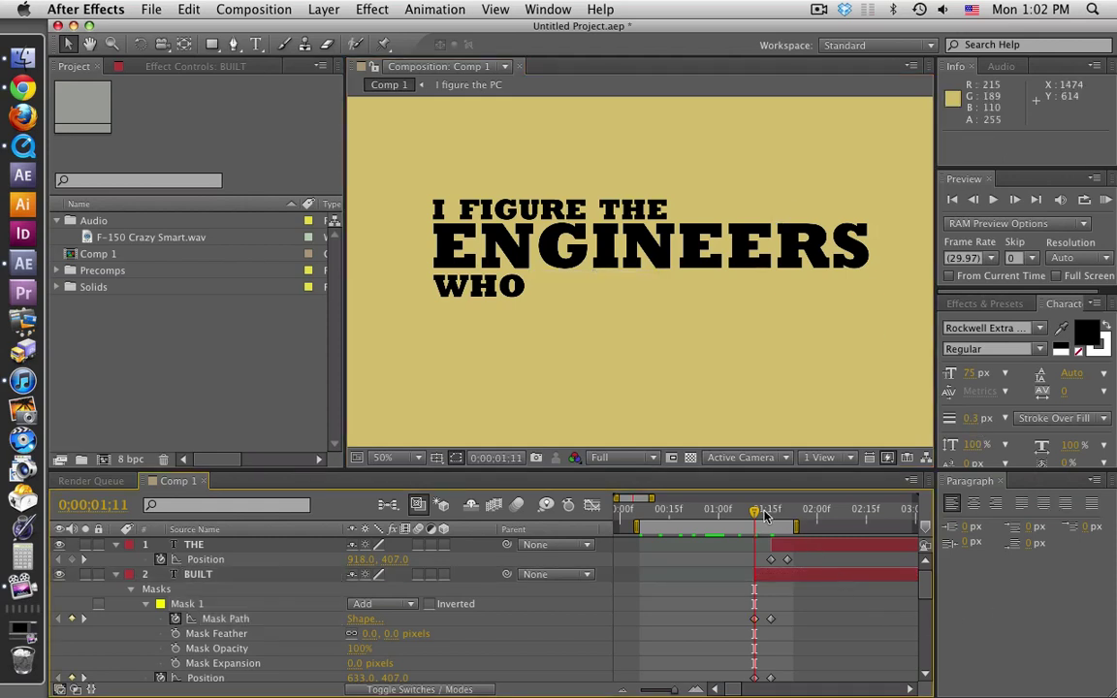
Scrub from 0;00;01;11 to 0;00;01;16 to check how the mask reveals BUILT.
{"action": "left_click", "coordinate": [785, 576]}
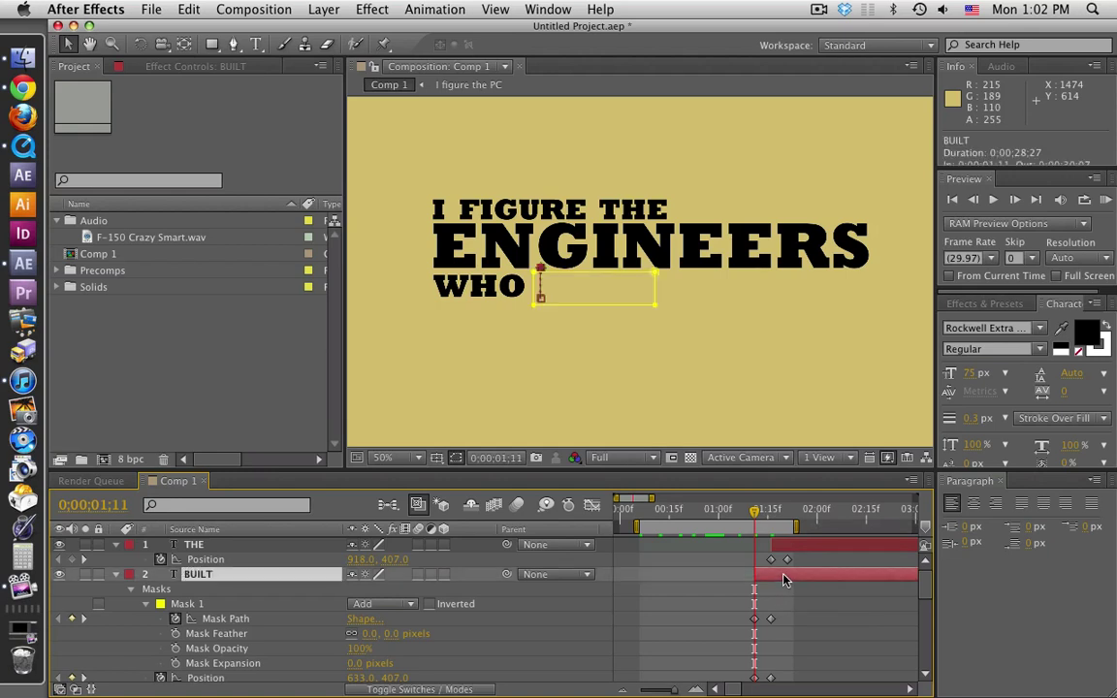
{"action": "left_click", "coordinate": [758, 511]}
{"action": "mouse_move", "coordinate": [761, 514]}
{"action": "left_mouse_down"}
{"action": "mouse_move", "coordinate": [773, 514]}
{"action": "mouse_move", "coordinate": [739, 514]}
{"action": "mouse_move", "coordinate": [774, 514]}
{"action": "left_mouse_up"}
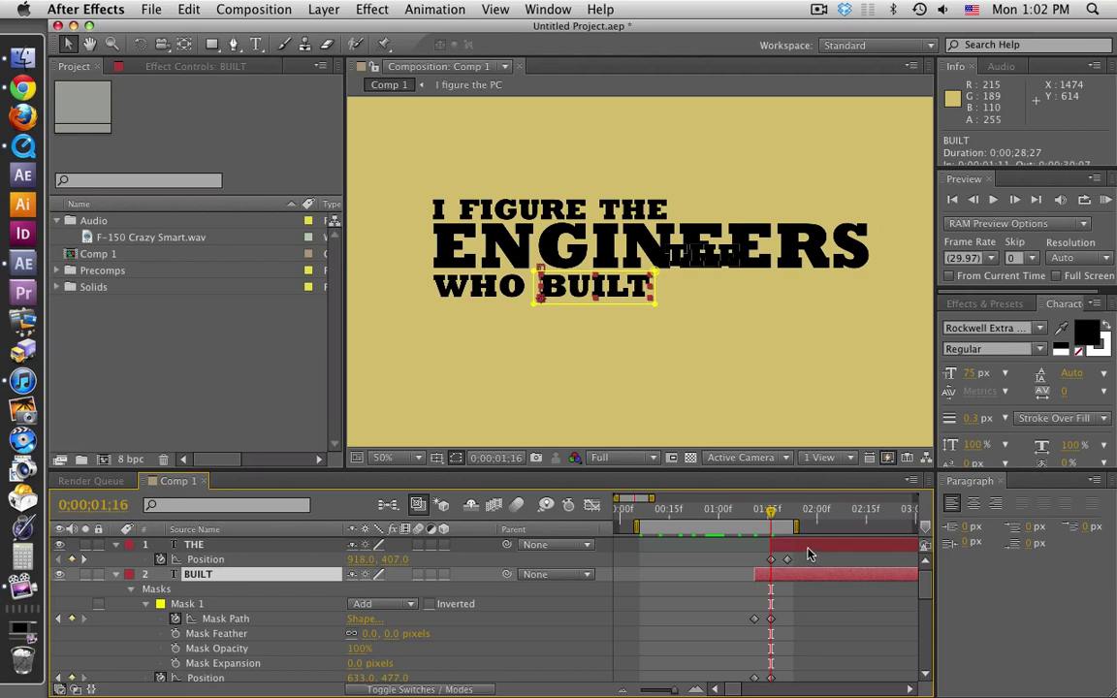
At 0;00;01;21, draw a rectangular mask about 204 by 68 px around the word on the THE layer.
{"action": "left_click", "coordinate": [787, 547]}
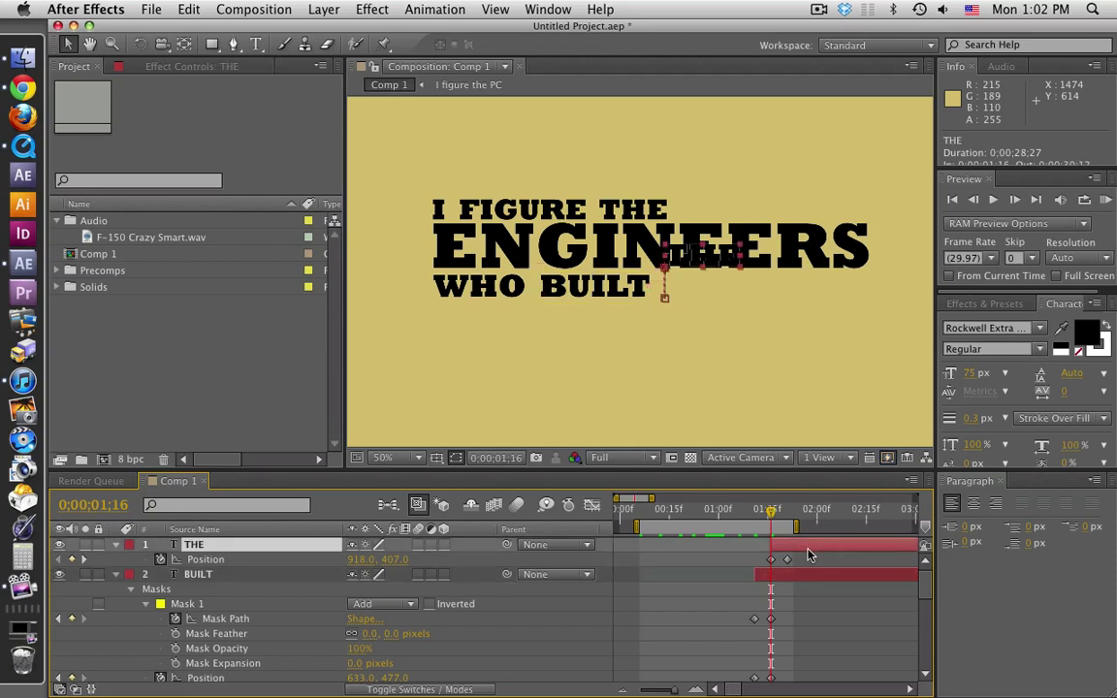
{"action": "left_click", "coordinate": [117, 575]}
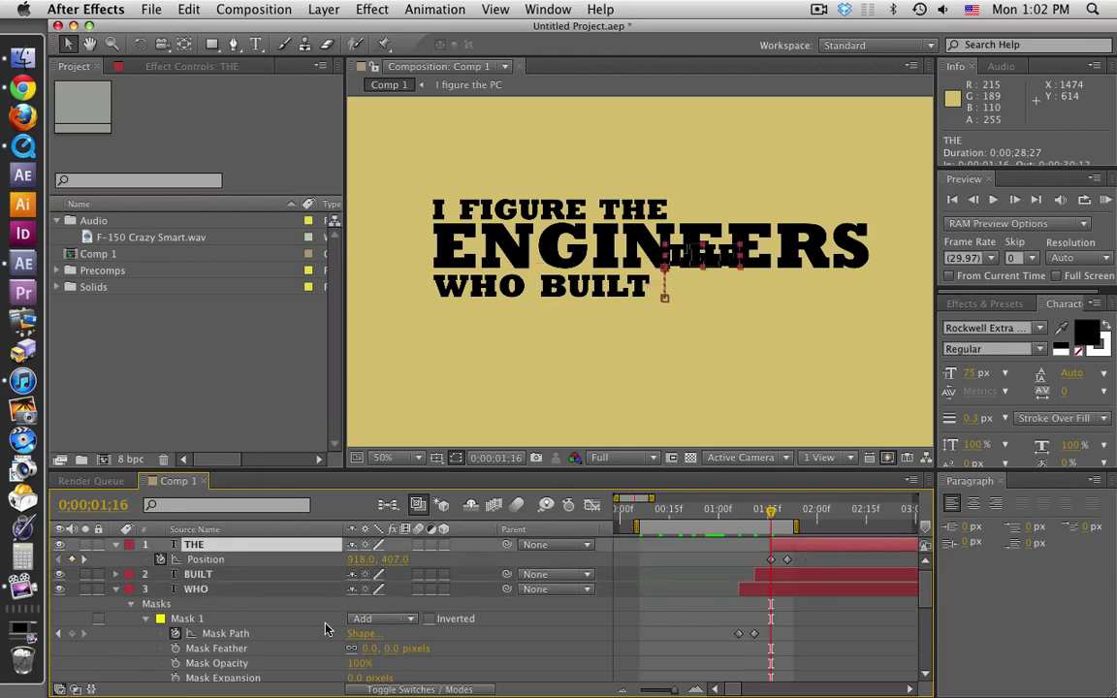
{"action": "left_click", "coordinate": [115, 588]}
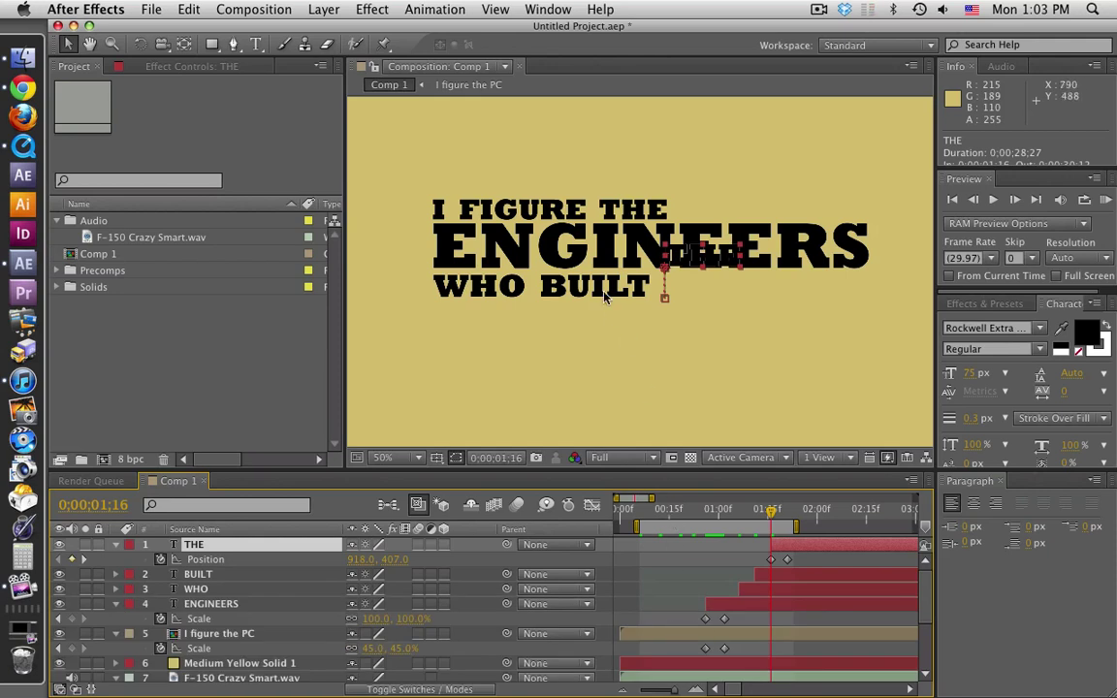
{"action": "left_click_drag", "start_coordinate": [765, 519], "coordinate": [789, 519]}
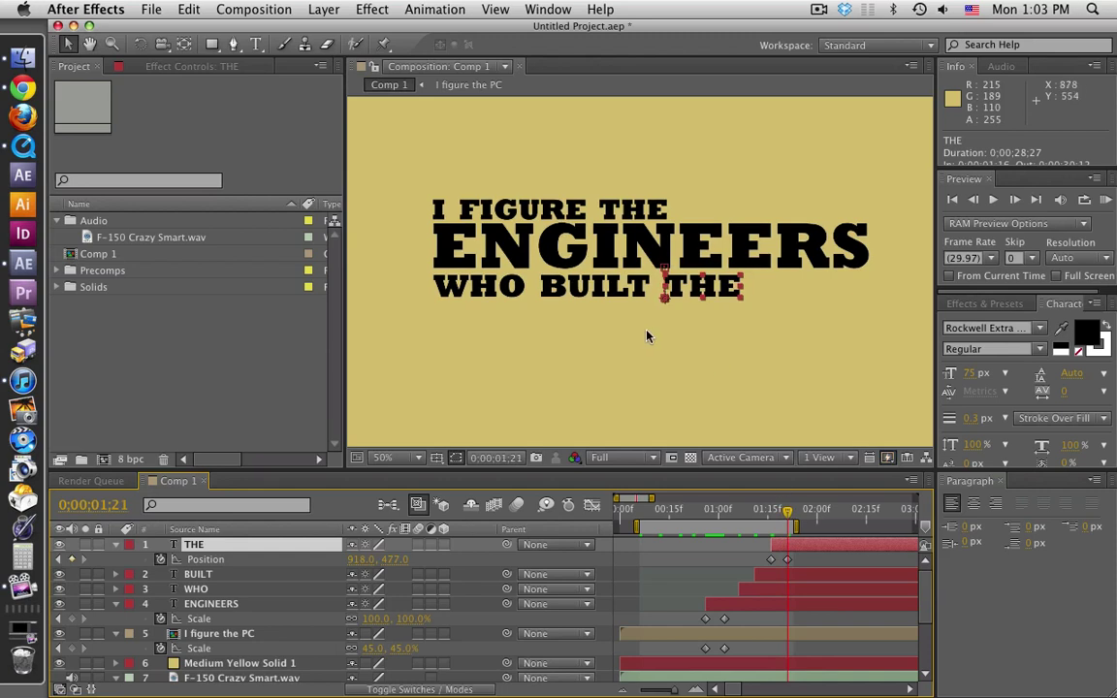
{"action": "left_click", "coordinate": [211, 44]}
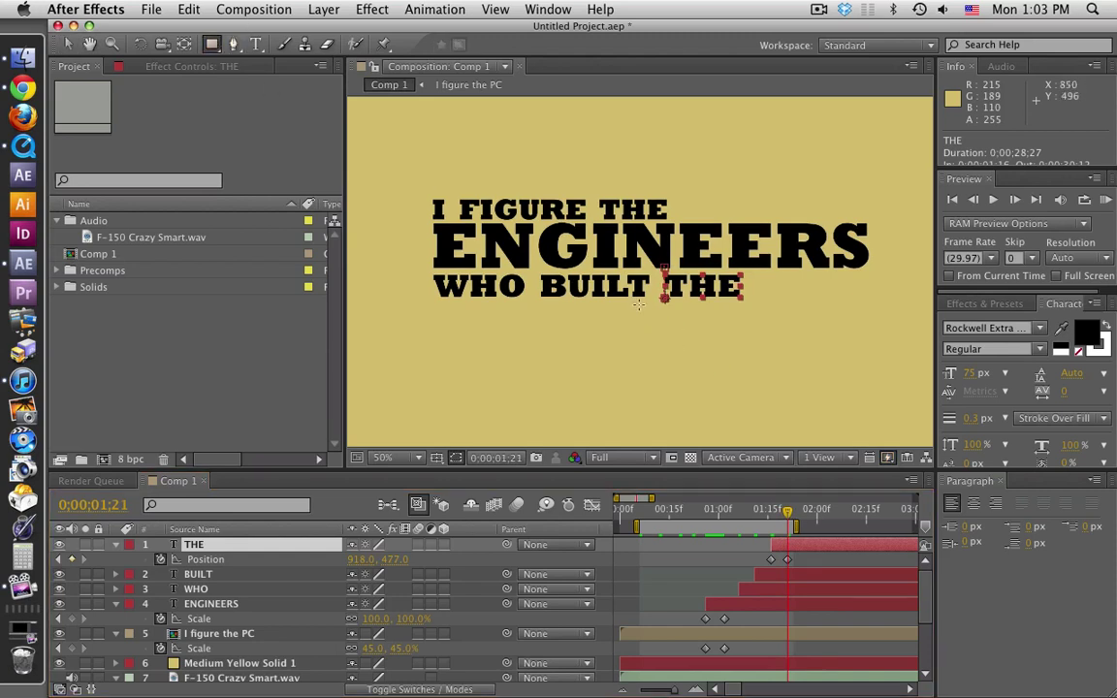
{"action": "left_click_drag", "start_coordinate": [658, 273], "coordinate": [749, 313]}
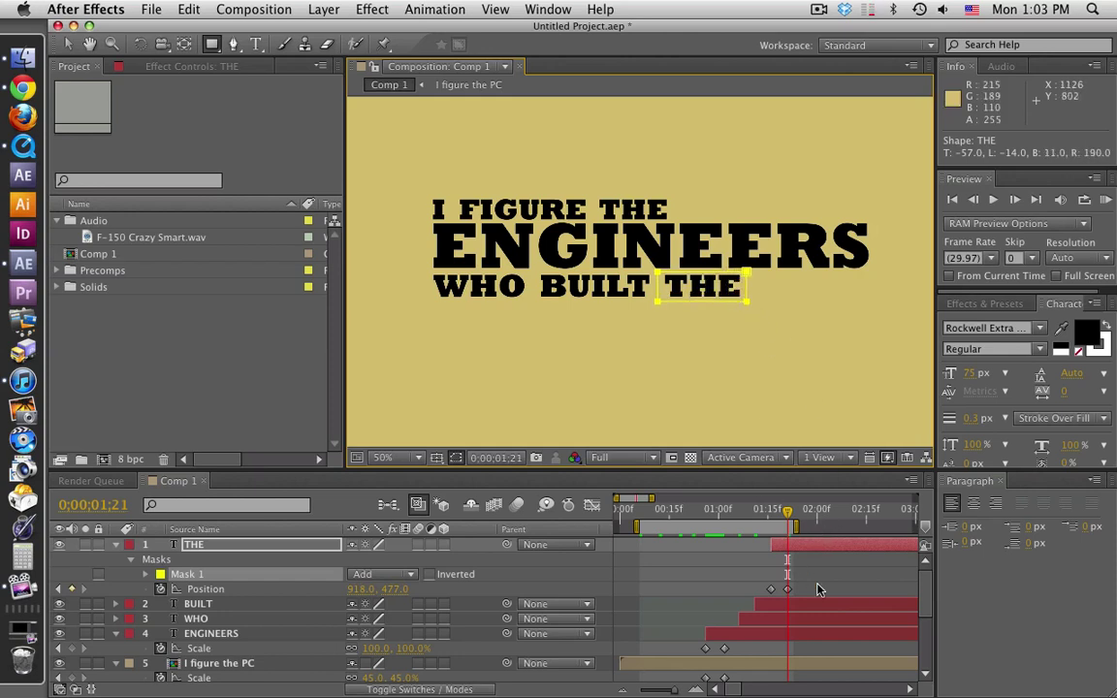
Enable Mask Path keyframing for the THE layer's mask at 0;00;01;21.
{"action": "mouse_move", "coordinate": [788, 521]}
{"action": "left_mouse_down"}
{"action": "mouse_move", "coordinate": [771, 516]}
{"action": "mouse_move", "coordinate": [788, 515]}
{"action": "left_mouse_up"}
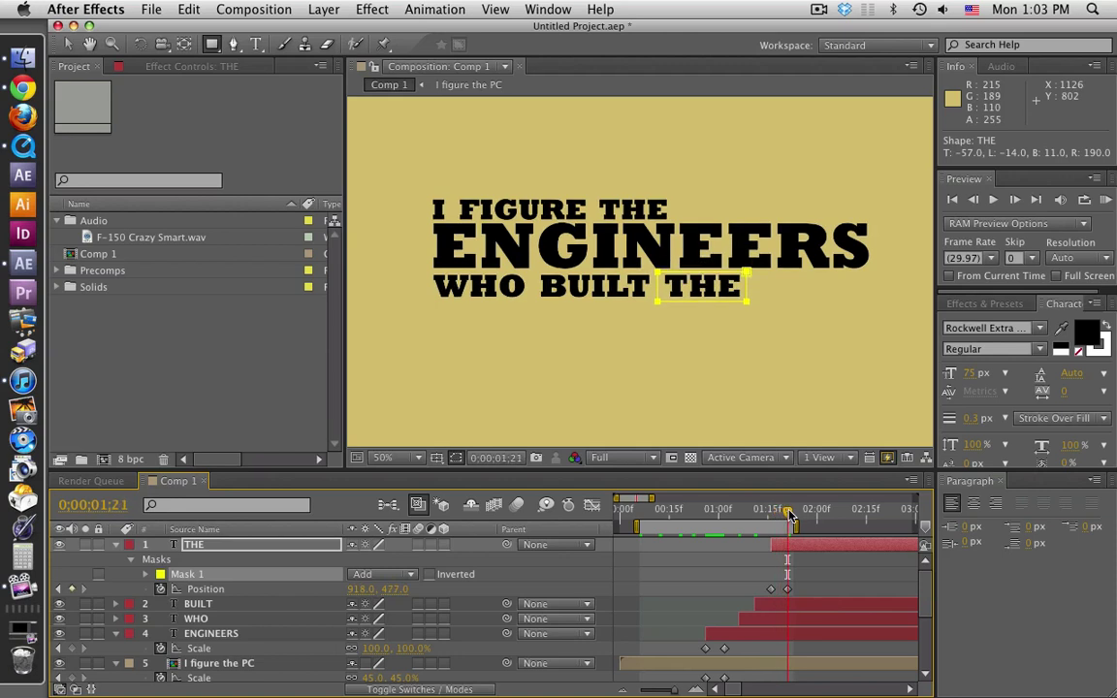
{"action": "left_click", "coordinate": [146, 574]}
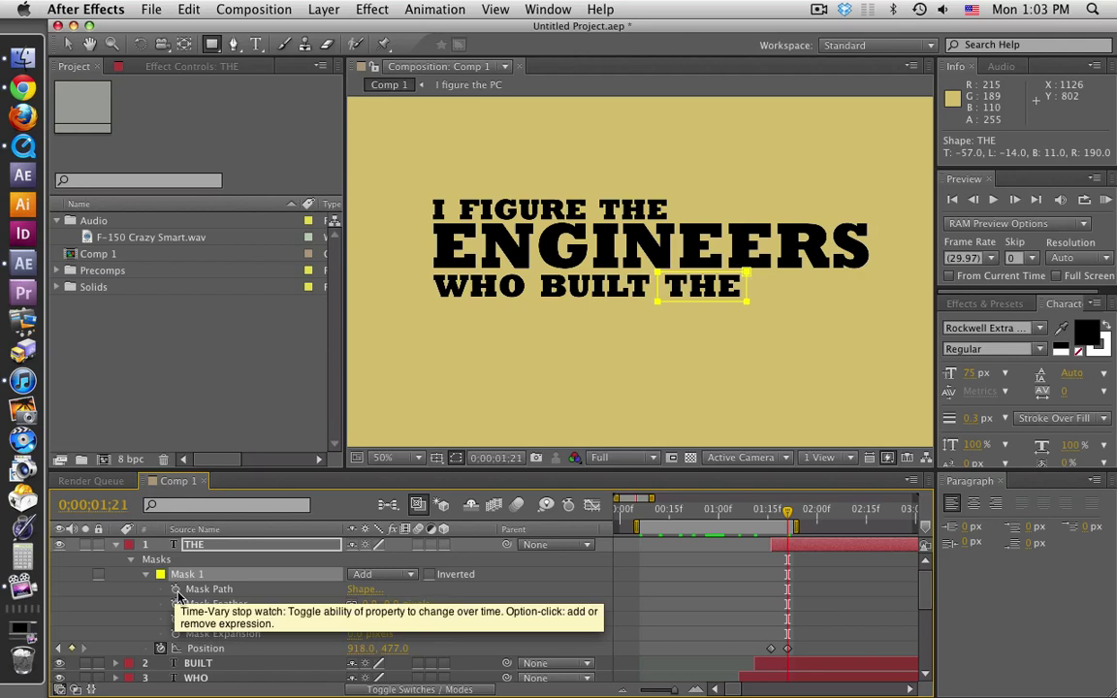
{"action": "left_click", "coordinate": [177, 591]}
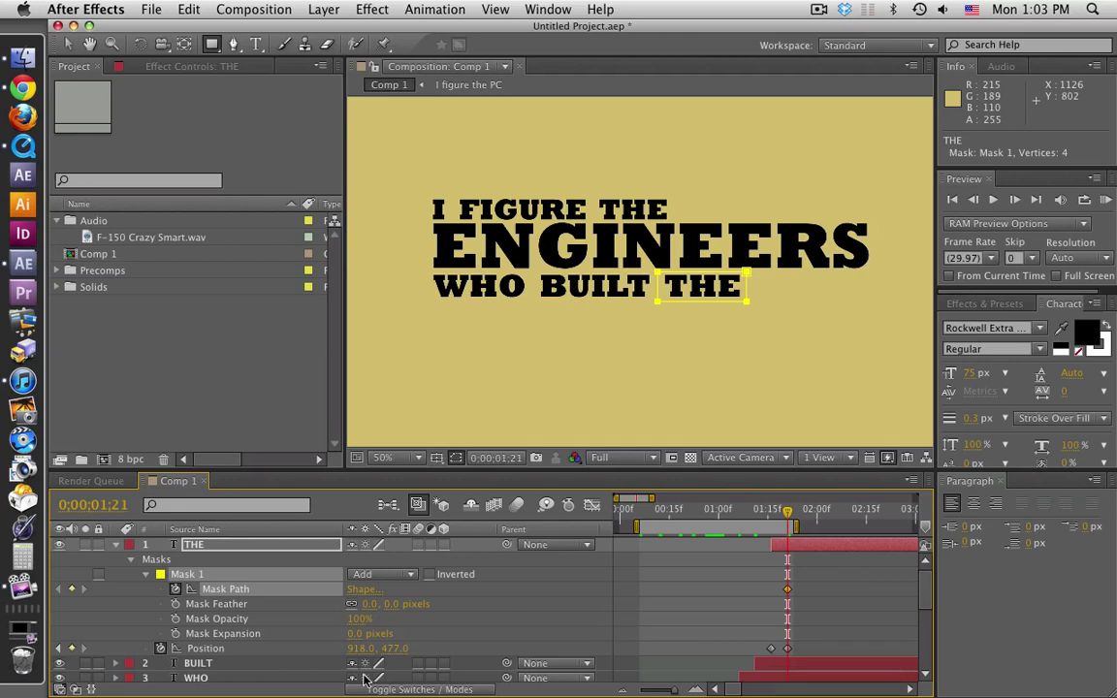
At 0;00;01;16, move the THE layer's mask down 70 px to just below ENGINEERS.
{"action": "left_click", "coordinate": [59, 649]}
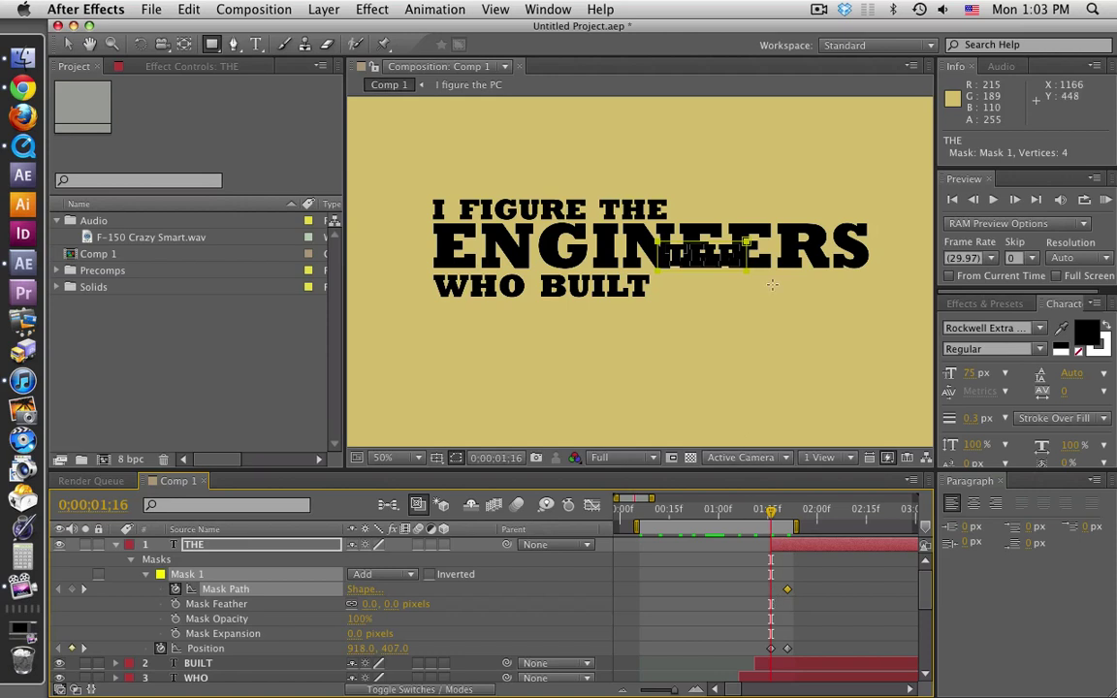
{"action": "left_click", "coordinate": [68, 44]}
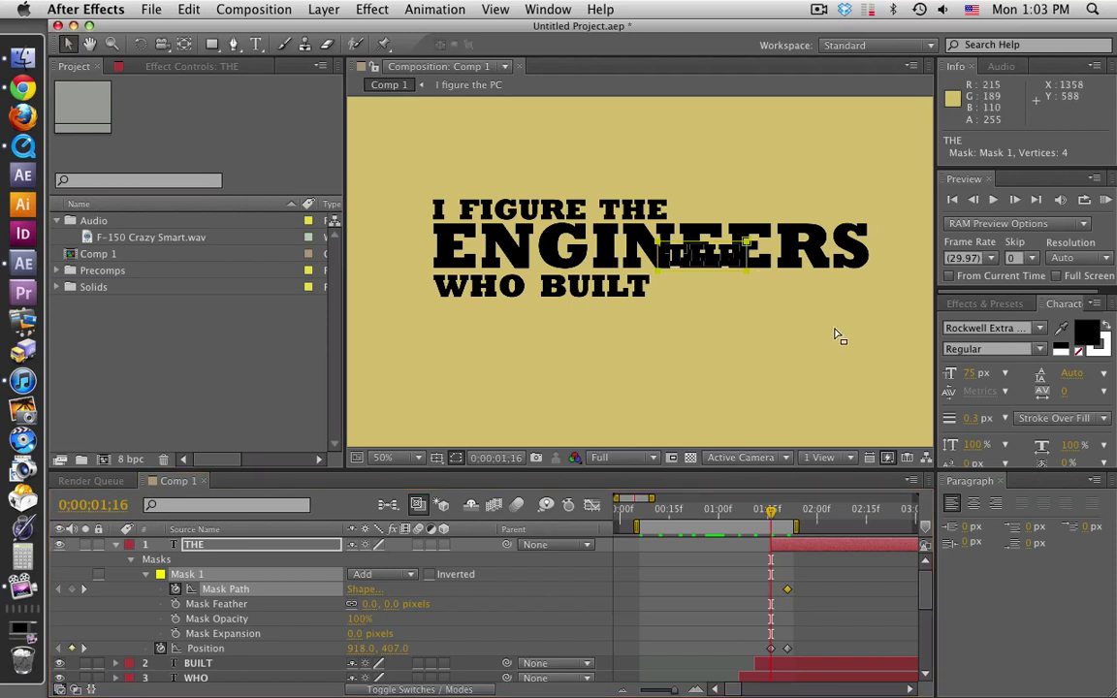
{"action": "double_click", "coordinate": [748, 273]}
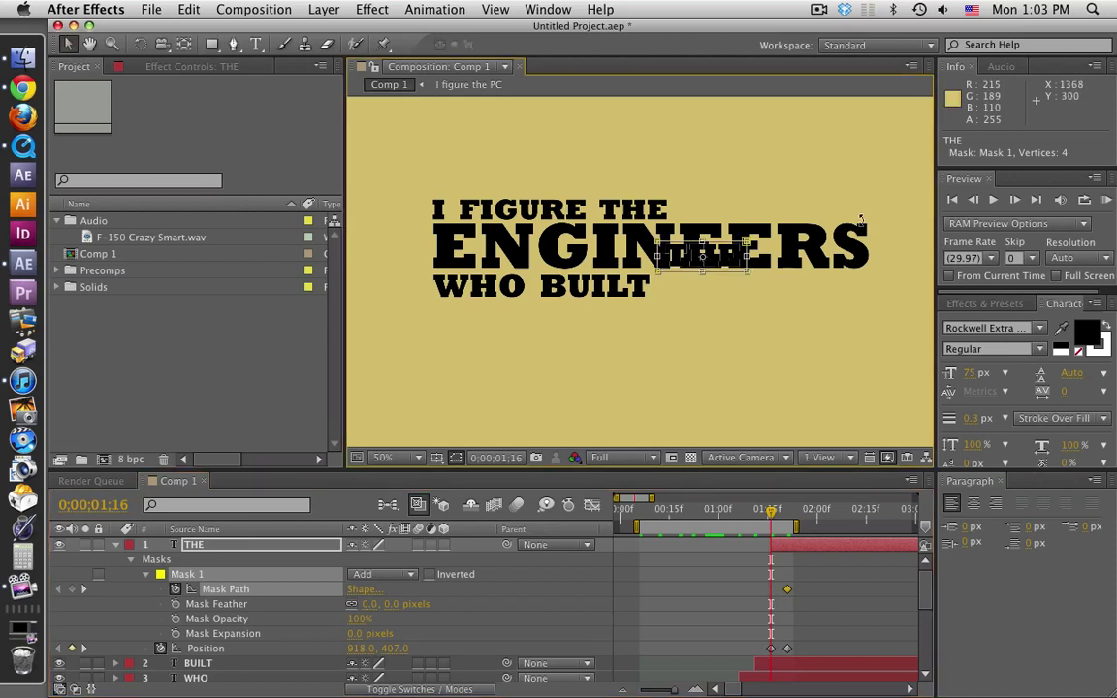
{"action": "key", "text": "Down"}
{"action": "key", "text": "Down"}
{"action": "key", "text": "Down"}
{"action": "key", "text": "Down"}
{"action": "key", "text": "Down"}
{"action": "key", "text": "Down"}
{"action": "key", "text": "Down"}
{"action": "key", "text": "Down"}
{"action": "key", "text": "Down"}
{"action": "key", "text": "Down"}
{"action": "key", "text": "Down"}
{"action": "key", "text": "Down"}
{"action": "key", "text": "Down"}
{"action": "key", "text": "Down"}
{"action": "key", "text": "Down"}
{"action": "key", "text": "Down"}
{"action": "key", "text": "Down"}
{"action": "key", "text": "Down"}
{"action": "key", "text": "Down"}
{"action": "key", "text": "Down"}
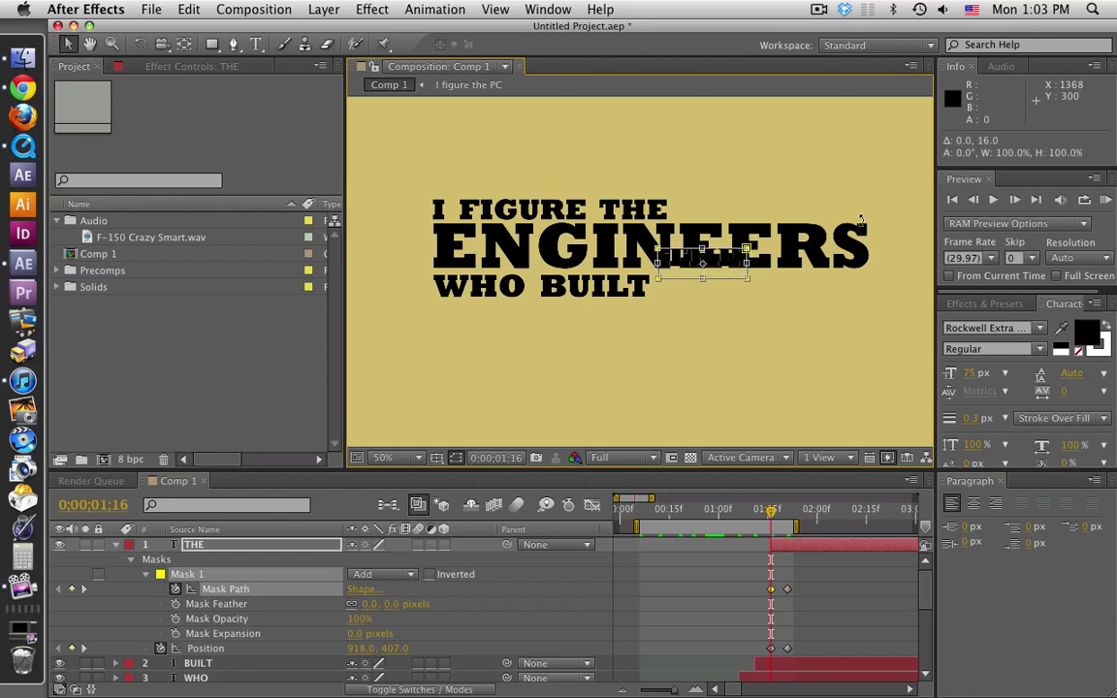
{"action": "key", "text": "Down"}
{"action": "key", "text": "Down"}
{"action": "key", "text": "Down"}
{"action": "key", "text": "Down"}
{"action": "key", "text": "Down"}
{"action": "key", "text": "Down"}
{"action": "key", "text": "Down"}
{"action": "key", "text": "Down"}
{"action": "key", "text": "Down"}
{"action": "key", "text": "Down"}
{"action": "key", "text": "Down"}
{"action": "key", "text": "Down"}
{"action": "key", "text": "Down"}
{"action": "key", "text": "Down"}
{"action": "key", "text": "Down"}
{"action": "key", "text": "Down"}
{"action": "key", "text": "Down"}
{"action": "key", "text": "Down"}
{"action": "key", "text": "Down"}
{"action": "key", "text": "Down"}
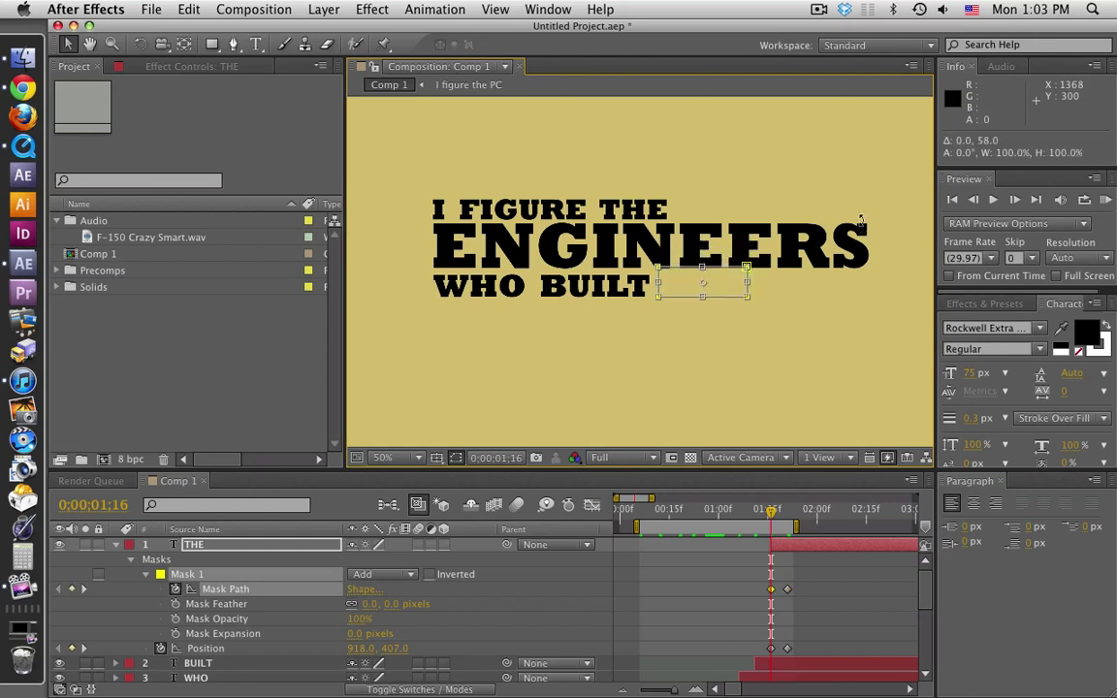
{"action": "key", "text": "Down"}
{"action": "key", "text": "Down"}
{"action": "key", "text": "Down"}
{"action": "key", "text": "Down"}
{"action": "key", "text": "Down"}
{"action": "key", "text": "Down"}
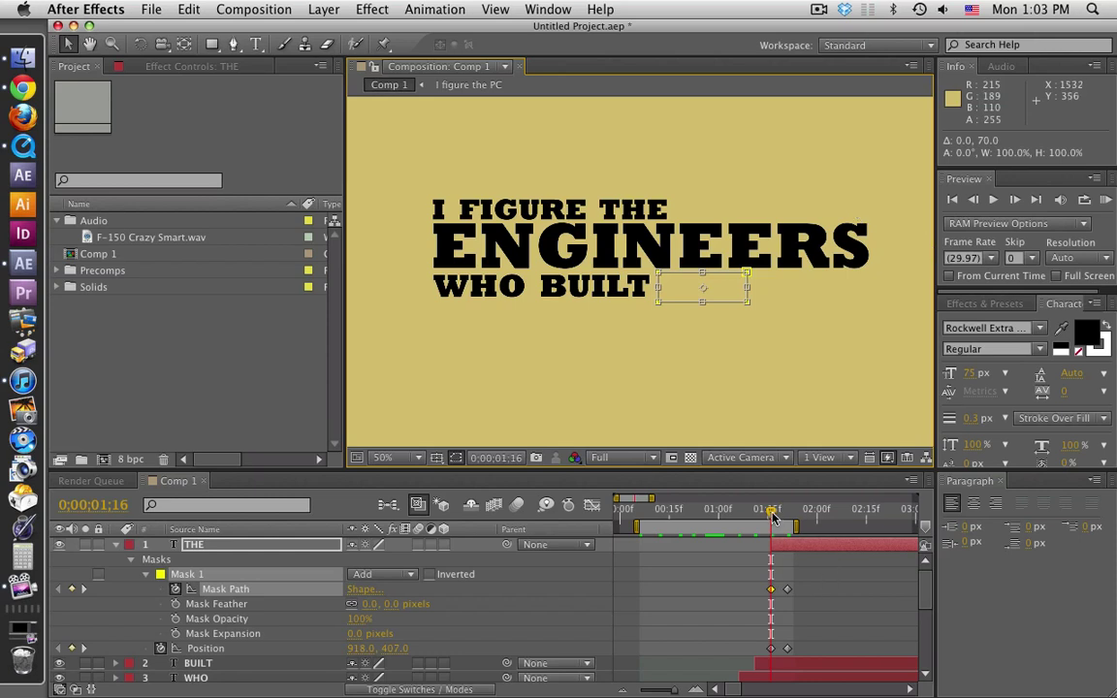
Scrub between 0;00;01;16 and 0;00;01;21 to check how the mask reveals THE.
{"action": "left_click_drag", "start_coordinate": [773, 521], "coordinate": [787, 518]}
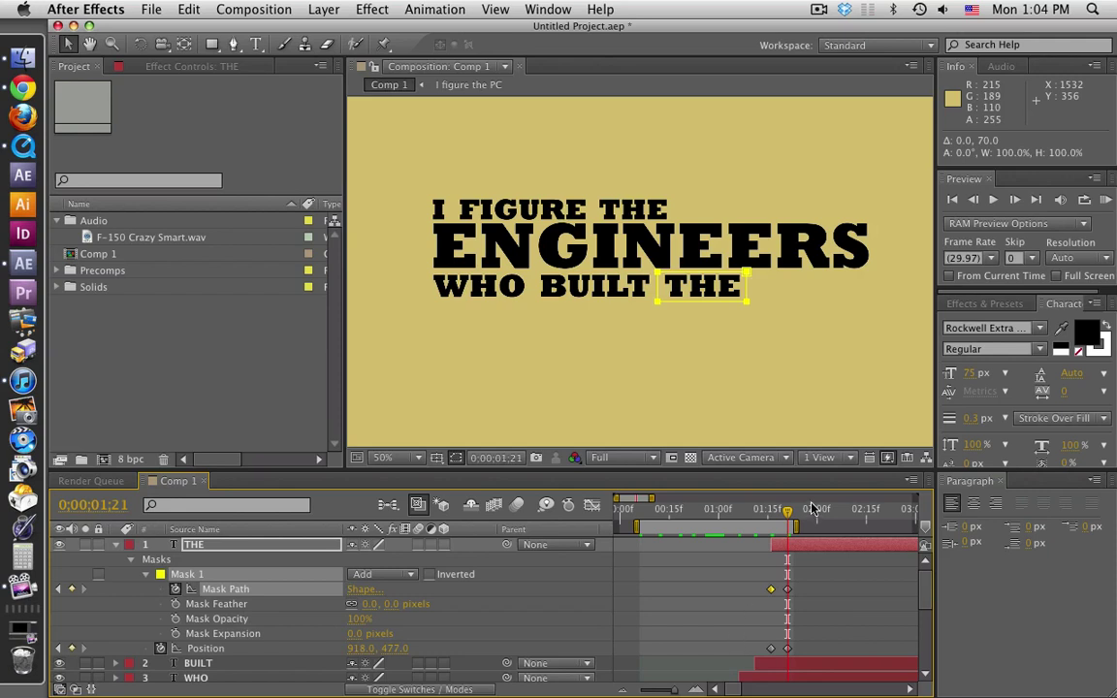
{"action": "key", "text": "Page_Up"}
{"action": "key", "text": "Page_Up"}
{"action": "left_click_drag", "start_coordinate": [676, 288], "coordinate": [675, 274]}
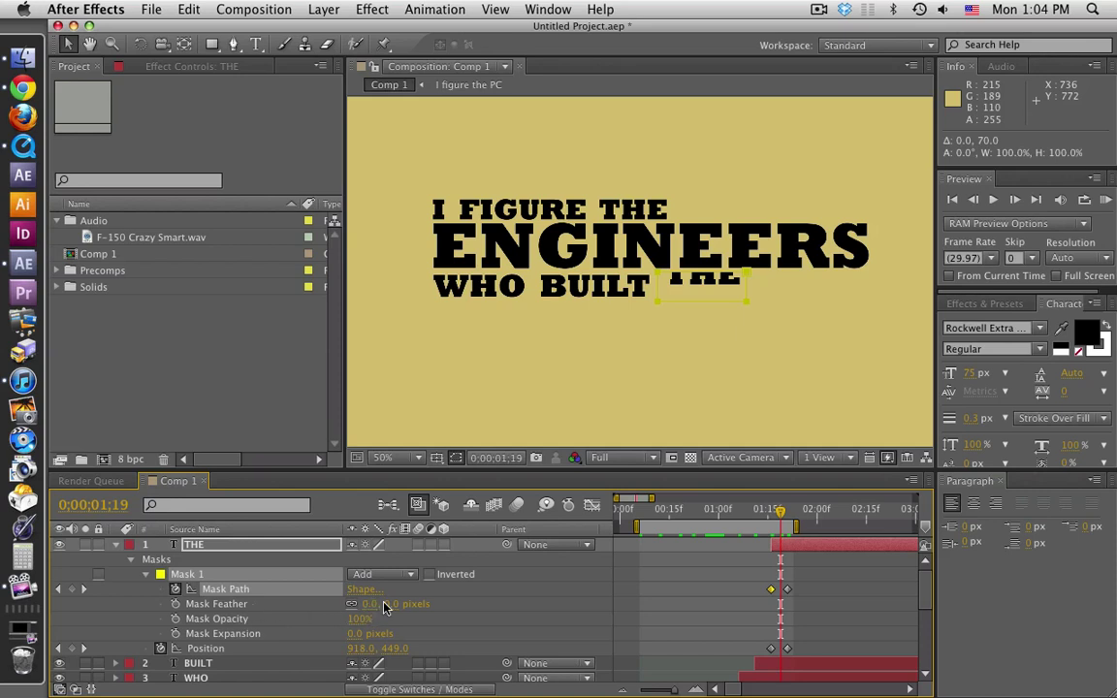
Collapse the THE layer's properties and preview the audio from 0;00;01;22.
{"action": "left_click", "coordinate": [475, 607]}
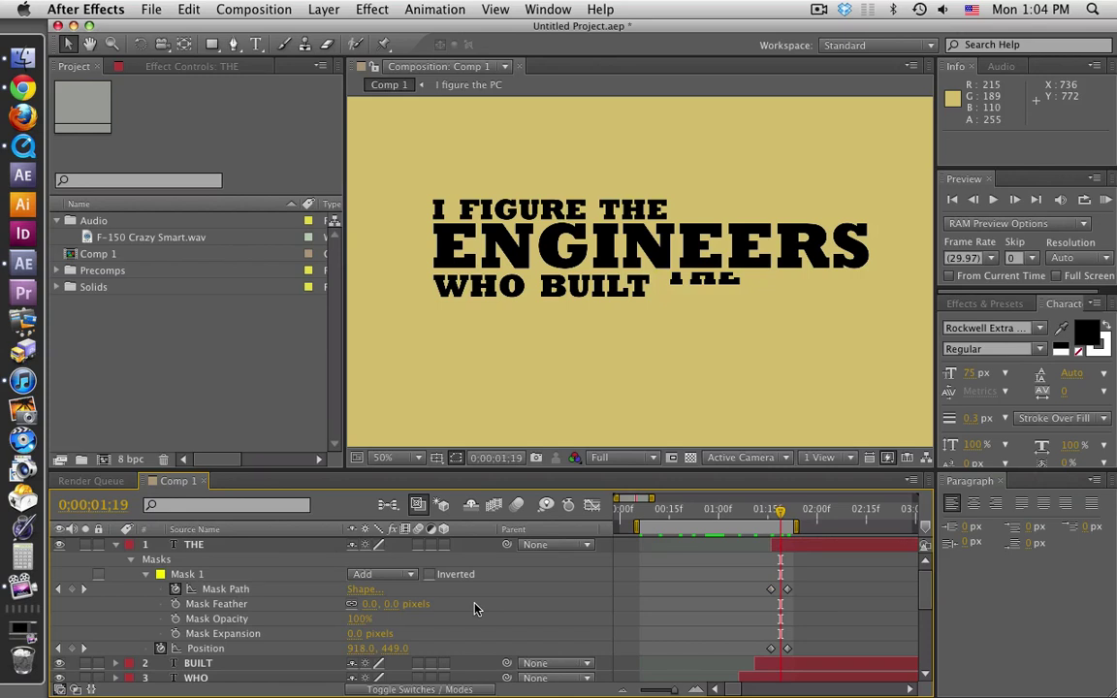
{"action": "key", "text": "u"}
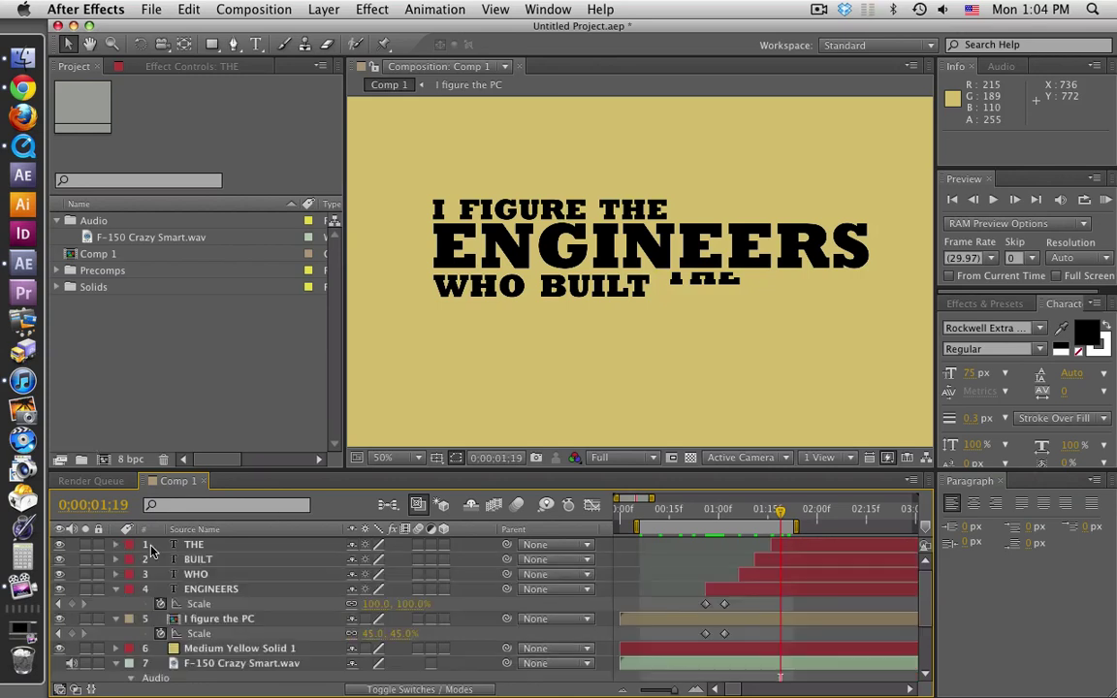
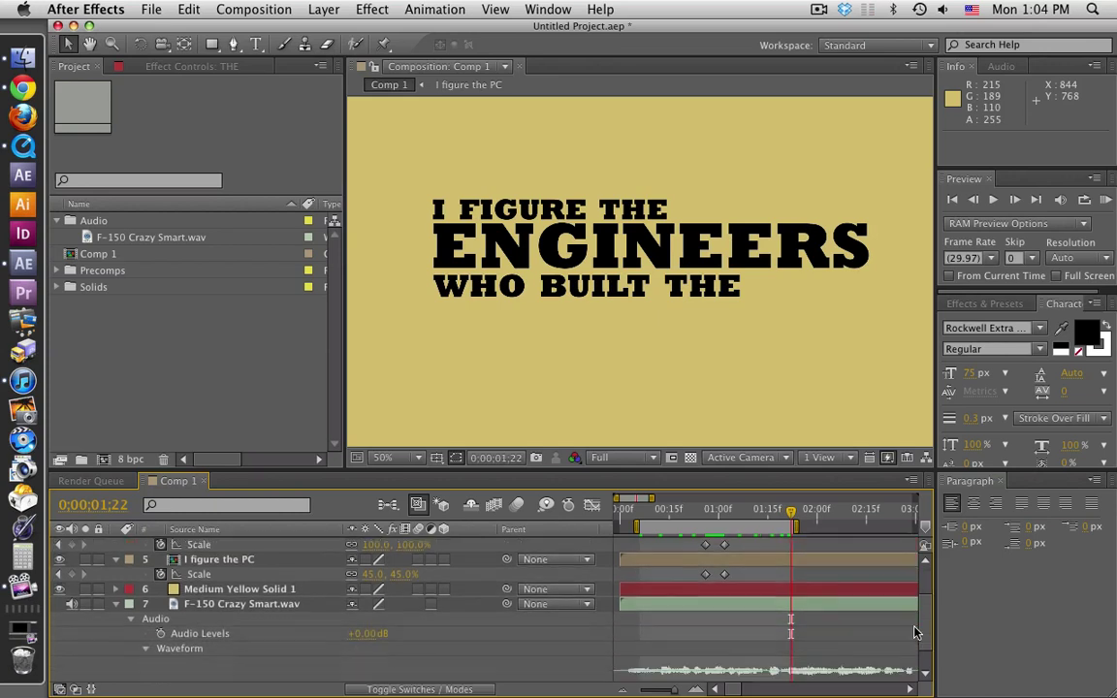
{"action": "key", "text": "KP_Decimal"}
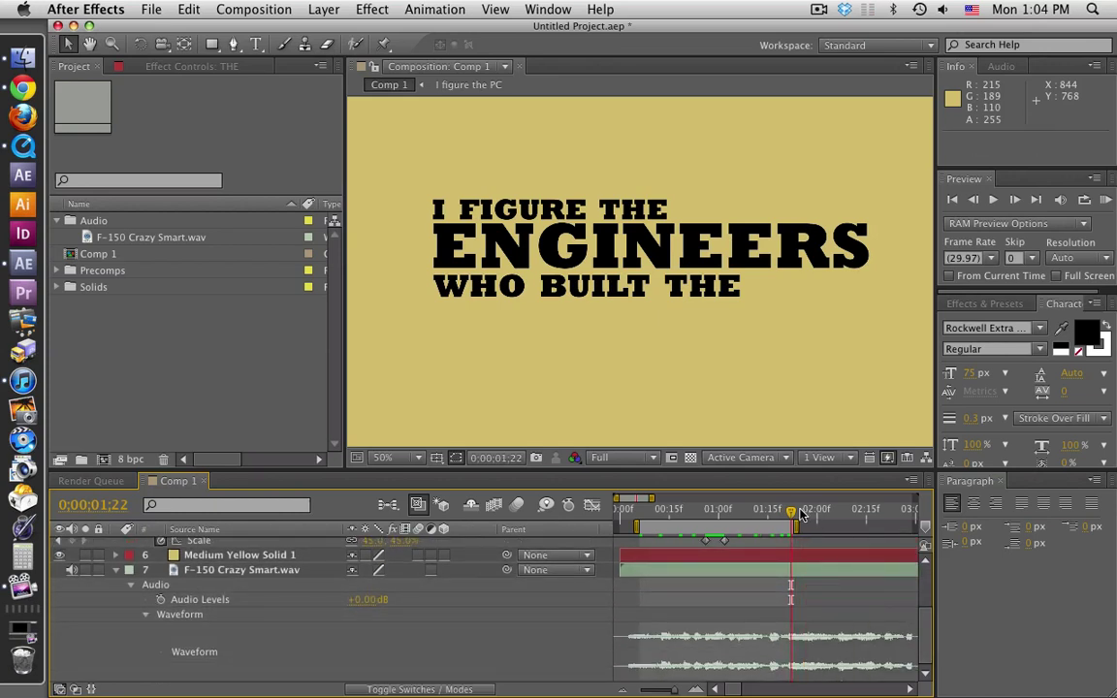
Add a separate text layer reading ALL beneath WHO BUILT THE.
{"action": "scroll", "coordinate": [826, 609], "scroll_direction": "up", "scroll_amount": 2}
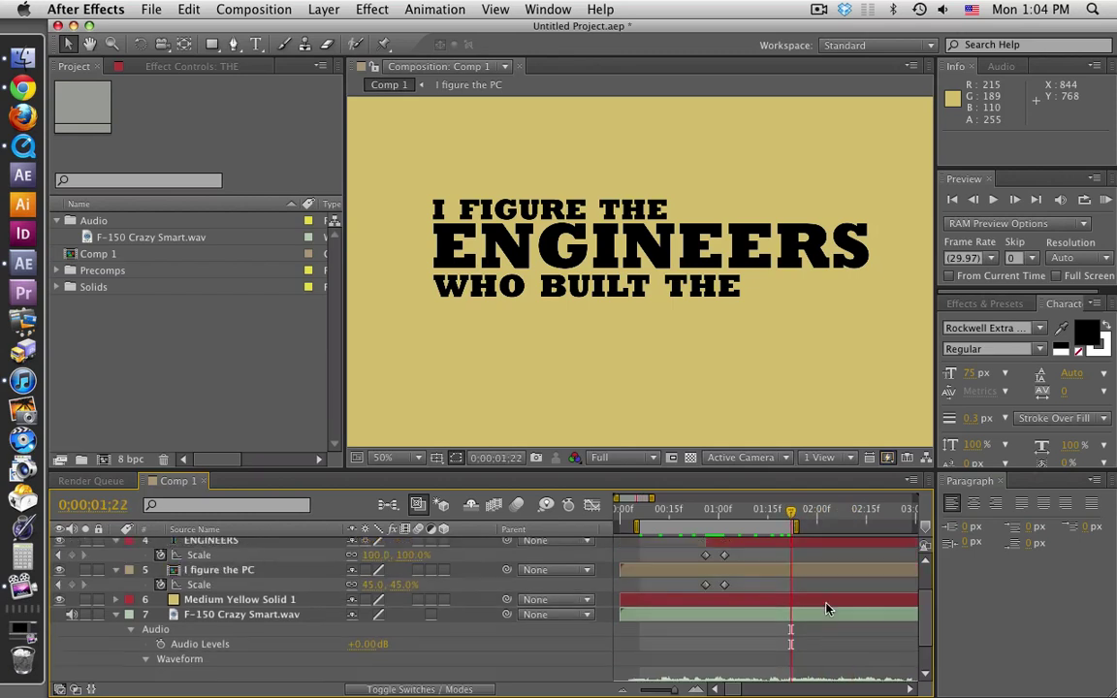
{"action": "scroll", "coordinate": [826, 609], "scroll_direction": "up", "scroll_amount": 2}
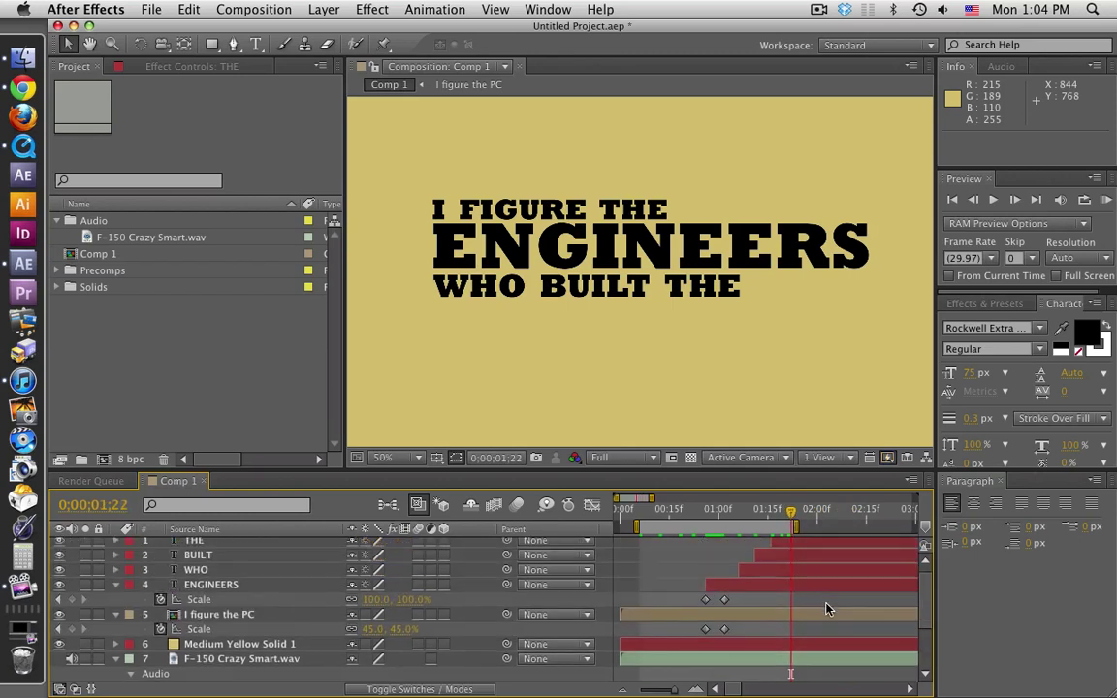
{"action": "left_click", "coordinate": [256, 43]}
{"action": "left_click", "coordinate": [458, 349]}
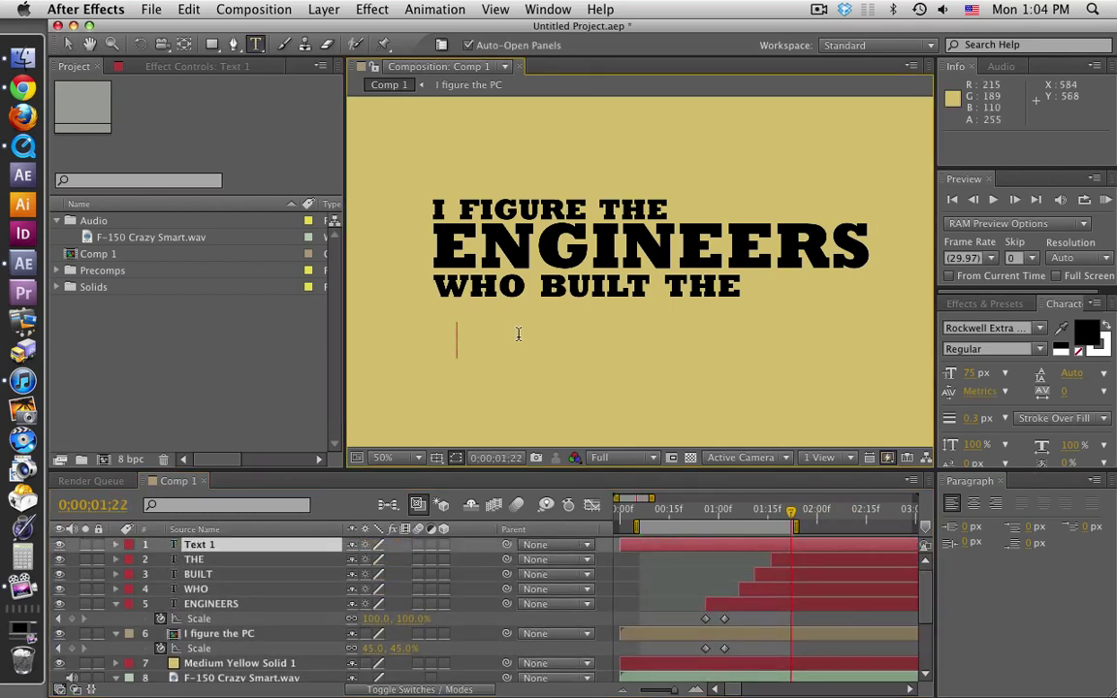
{"action": "type", "text": "ALL"}
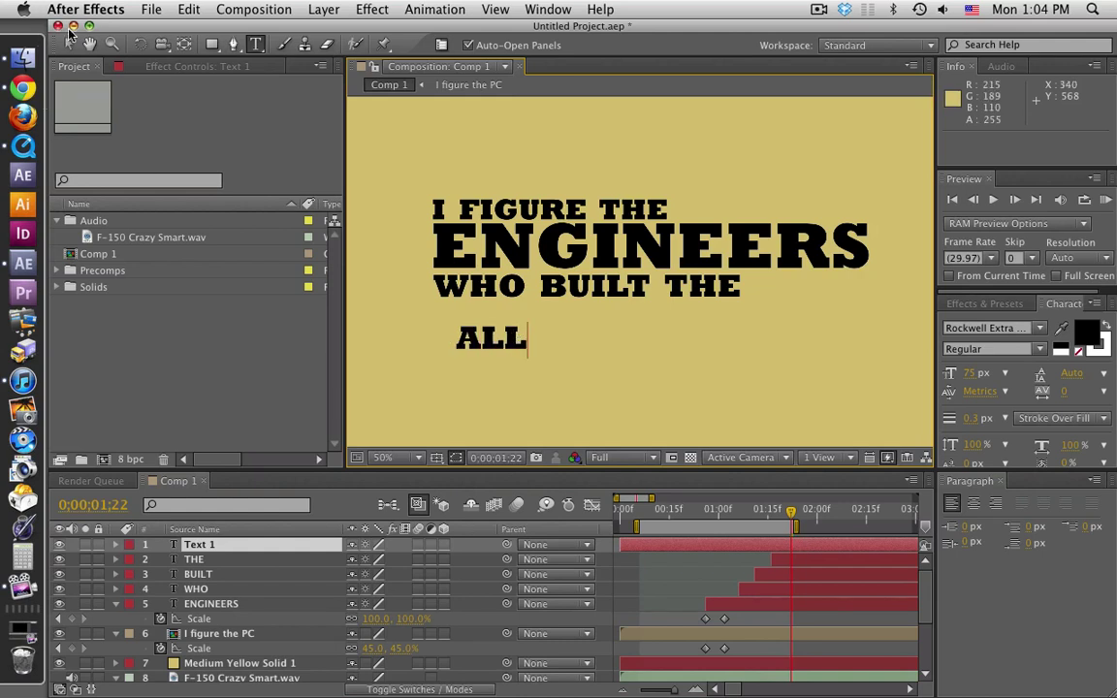
{"action": "left_click", "coordinate": [68, 44]}
Add a separate text layer reading NEW to the right of ALL.
{"action": "left_click", "coordinate": [254, 44]}
{"action": "left_click", "coordinate": [590, 335]}
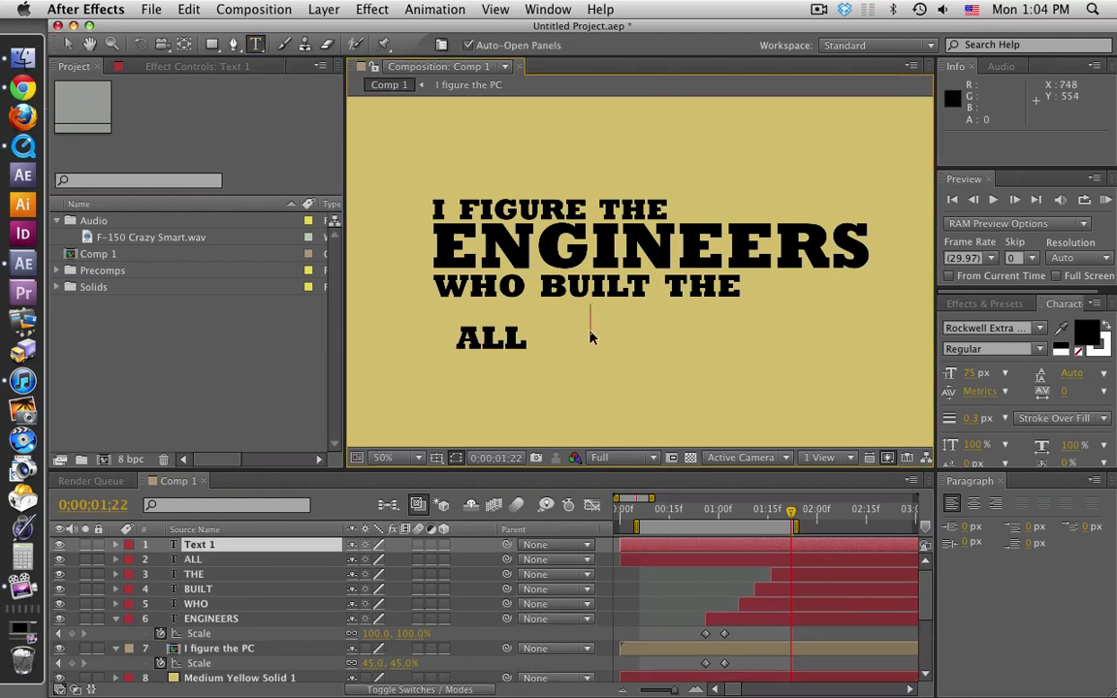
{"action": "type", "text": "NEW"}
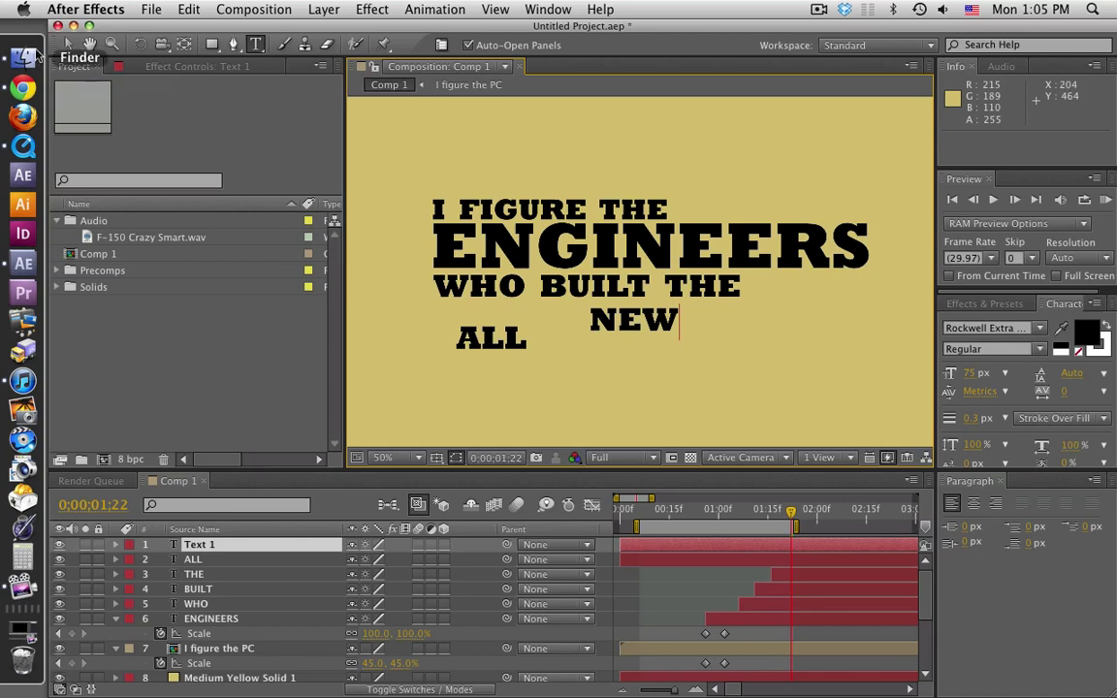
{"action": "left_click", "coordinate": [68, 43]}
Add a separate text layer reading '09 to the right of NEW.
{"action": "left_click", "coordinate": [254, 43]}
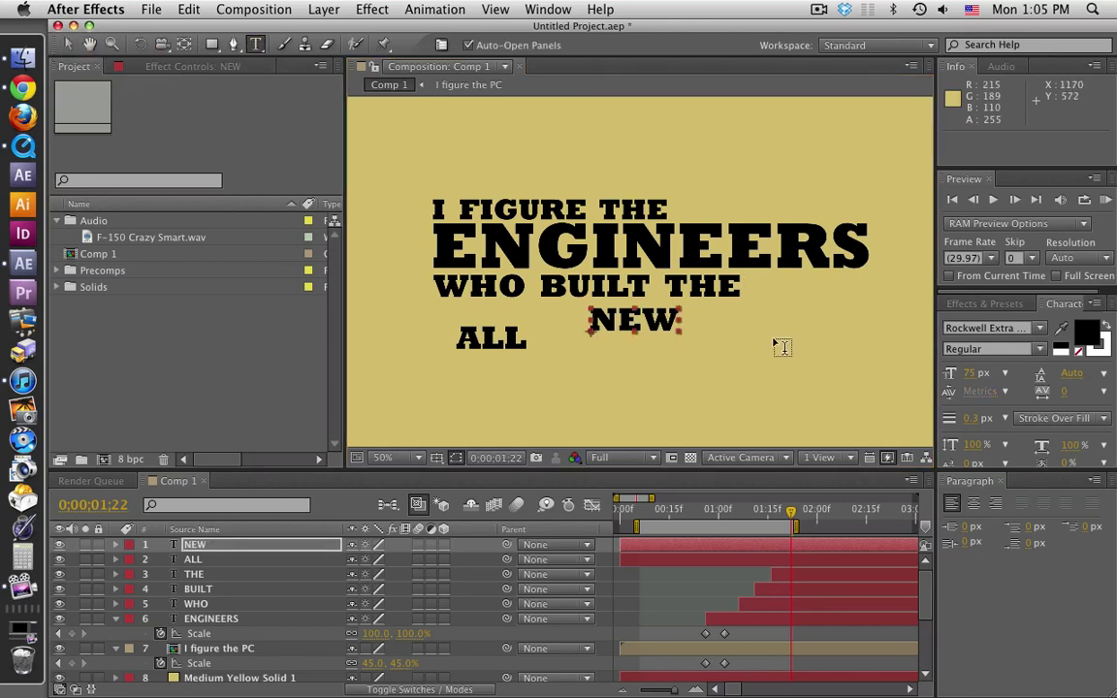
{"action": "left_click", "coordinate": [756, 330]}
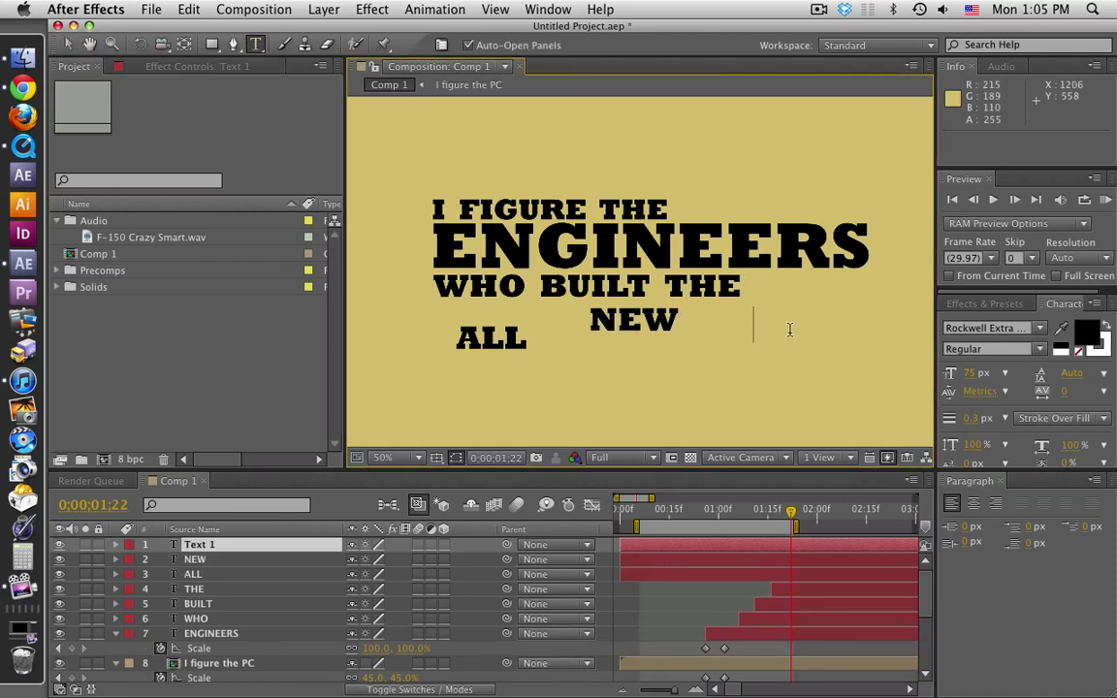
{"action": "type", "text": "')("}
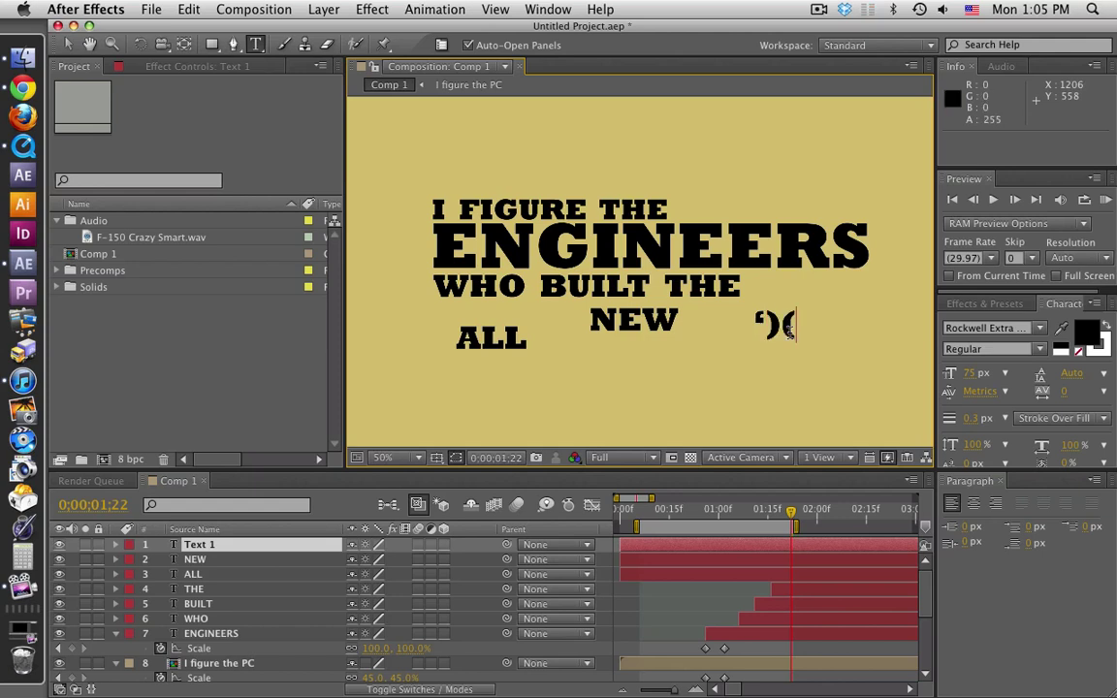
{"action": "key", "text": "BackSpace"}
{"action": "key", "text": "BackSpace"}
{"action": "type", "text": "09"}
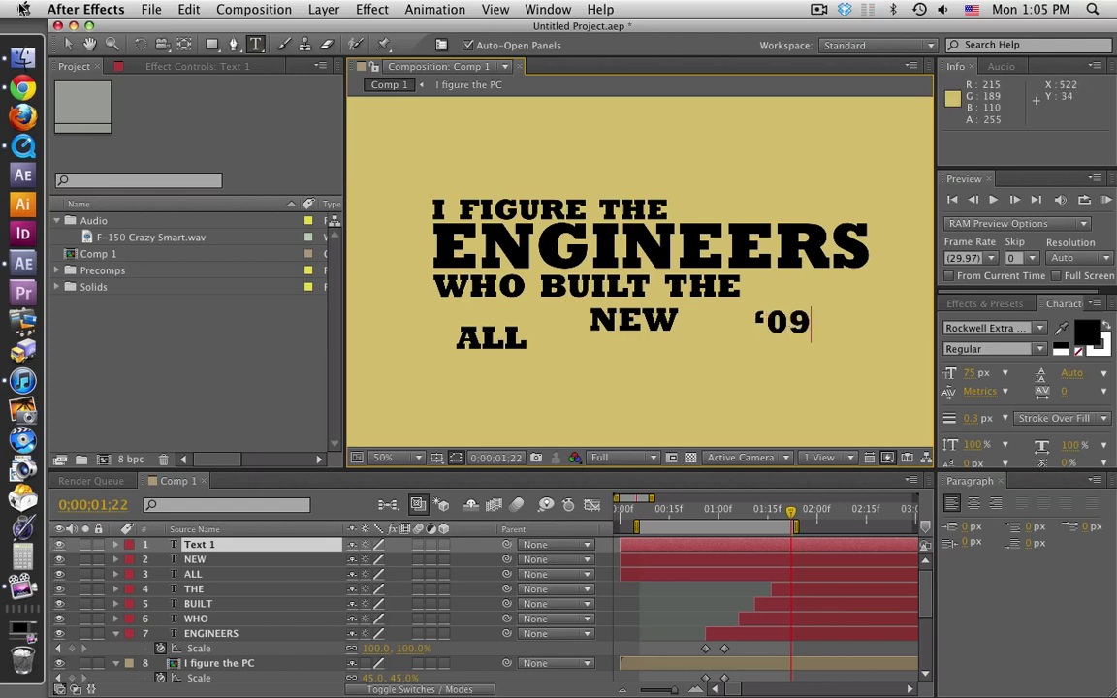
{"action": "left_click", "coordinate": [68, 45]}
Rotate the ALL text layer to -90° so it reads vertically, checking the reference commercial in QuickTime Player.
{"action": "left_click", "coordinate": [481, 335]}
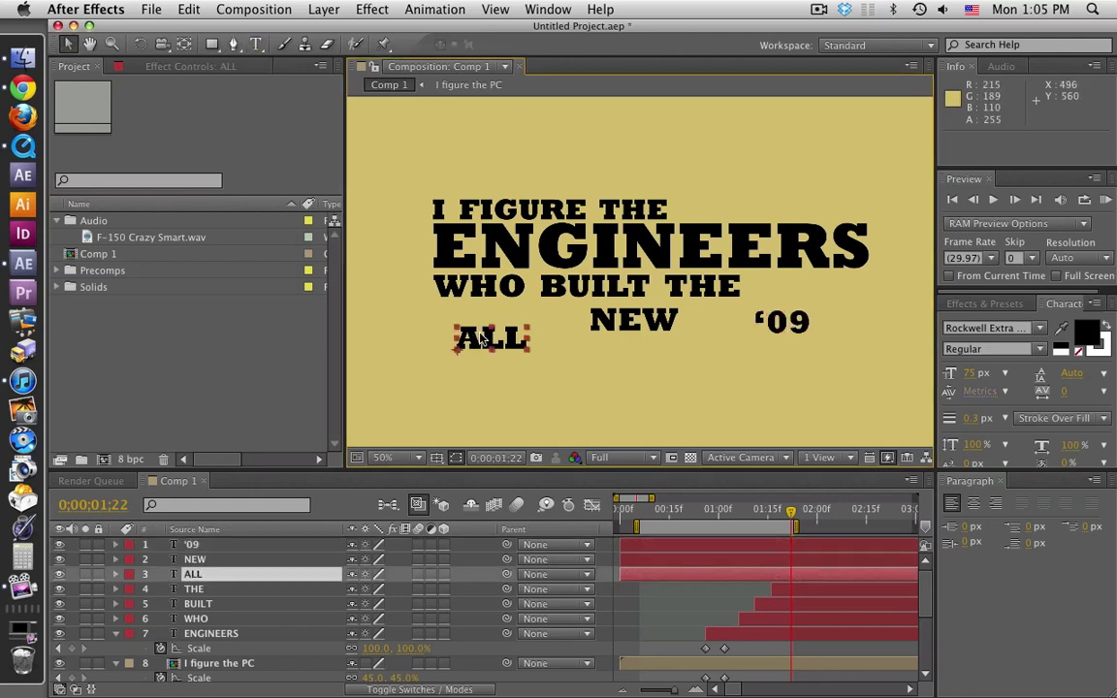
{"action": "key", "text": "r"}
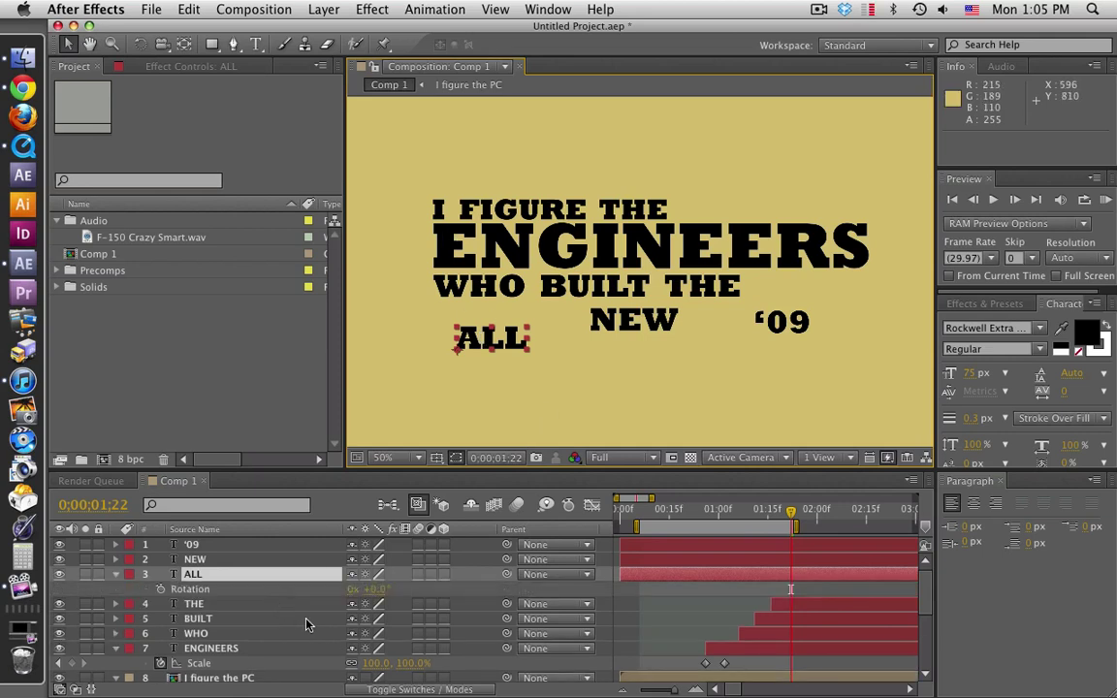
{"action": "key", "text": "super+Tab"}
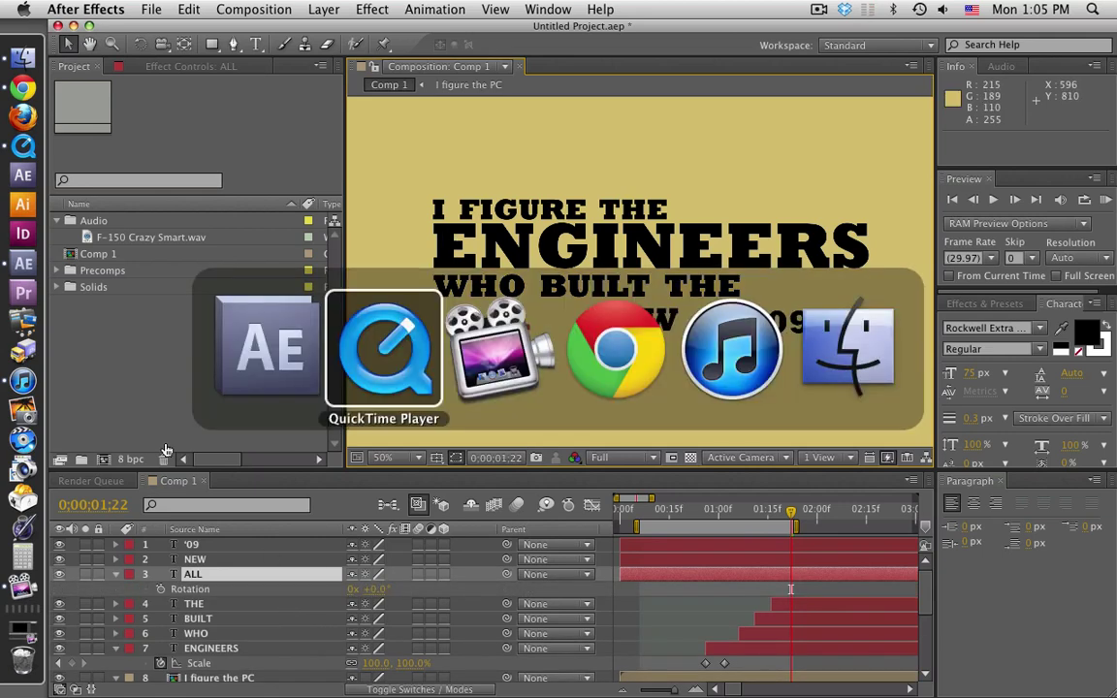
{"action": "key", "text": "super+Tab"}
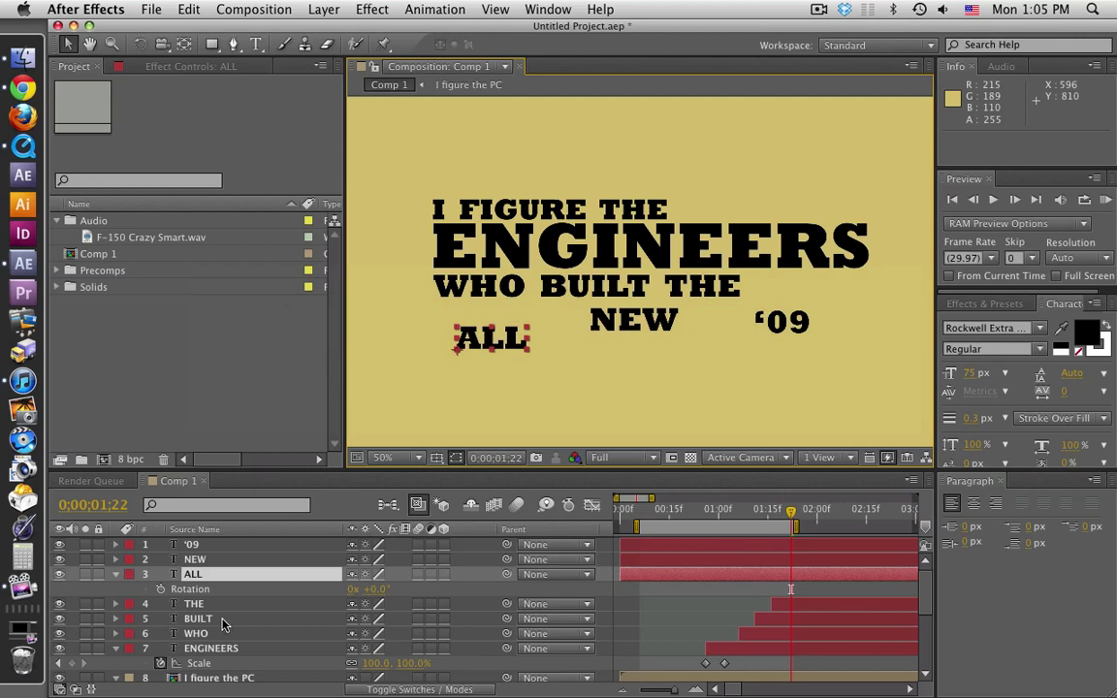
{"action": "mouse_move", "coordinate": [380, 589]}
{"action": "left_mouse_down"}
{"action": "mouse_move", "coordinate": [324, 581]}
{"action": "mouse_move", "coordinate": [385, 586]}
{"action": "left_mouse_up"}
{"action": "left_click", "coordinate": [380, 588]}
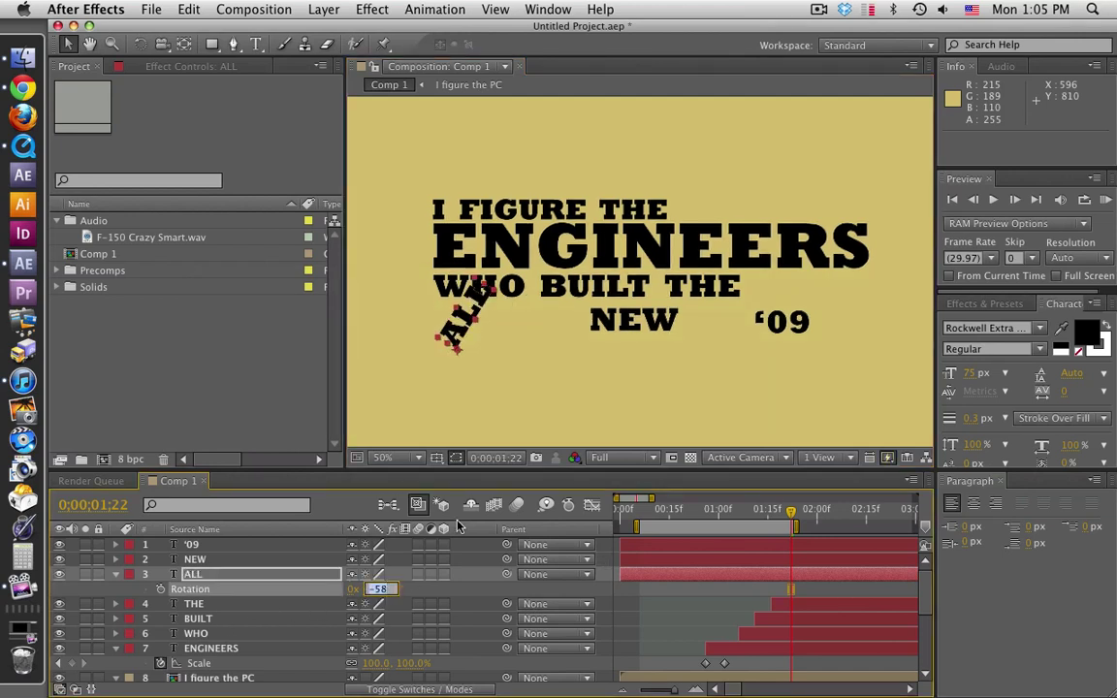
{"action": "type", "text": "-90"}
{"action": "key", "text": "Return"}
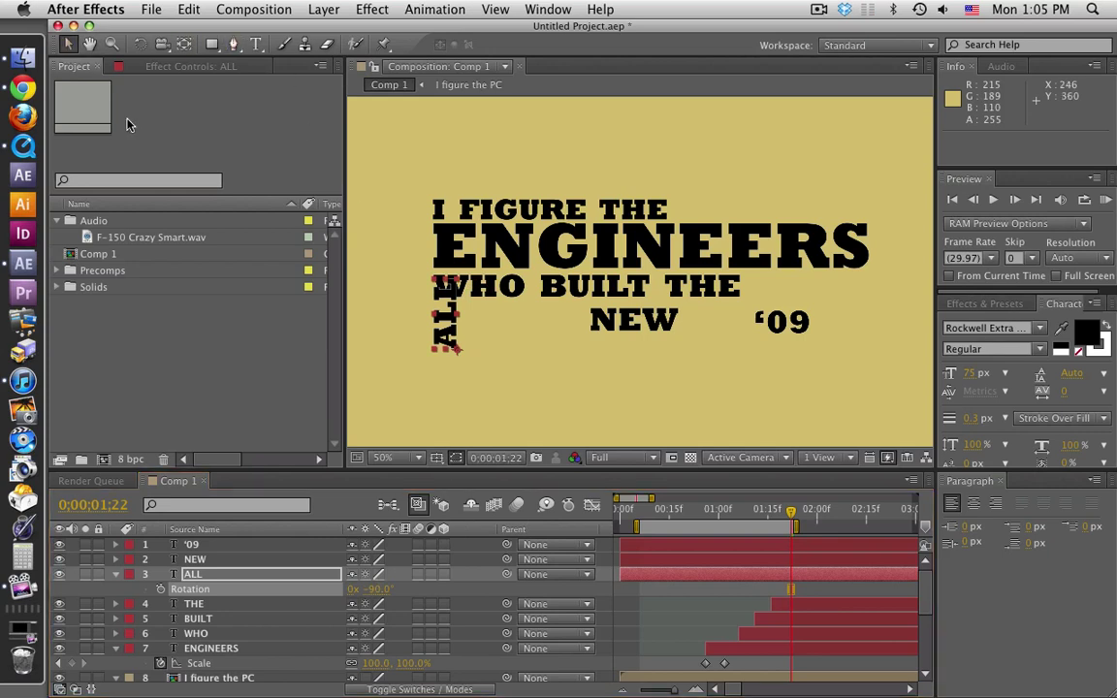
Move the vertical ALL down just beneath the start of WHO, and compare it with the QuickTime reference frame.
{"action": "left_click_drag", "start_coordinate": [448, 330], "coordinate": [454, 350]}
{"action": "key", "text": "super+Tab"}
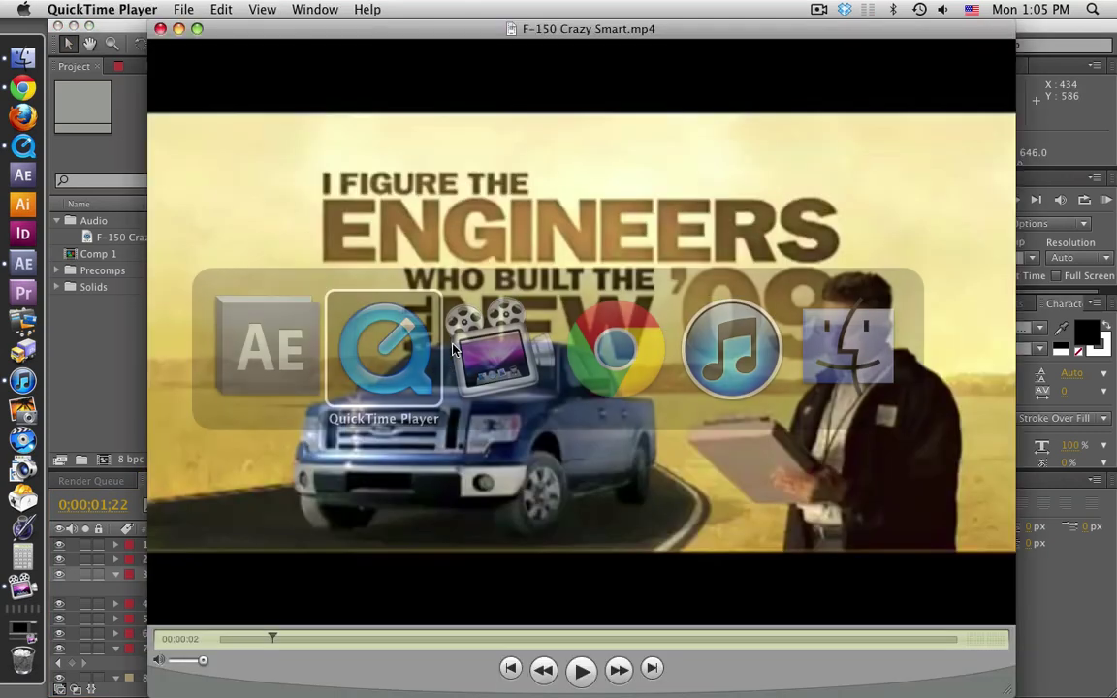
{"action": "key", "text": "super+Tab"}
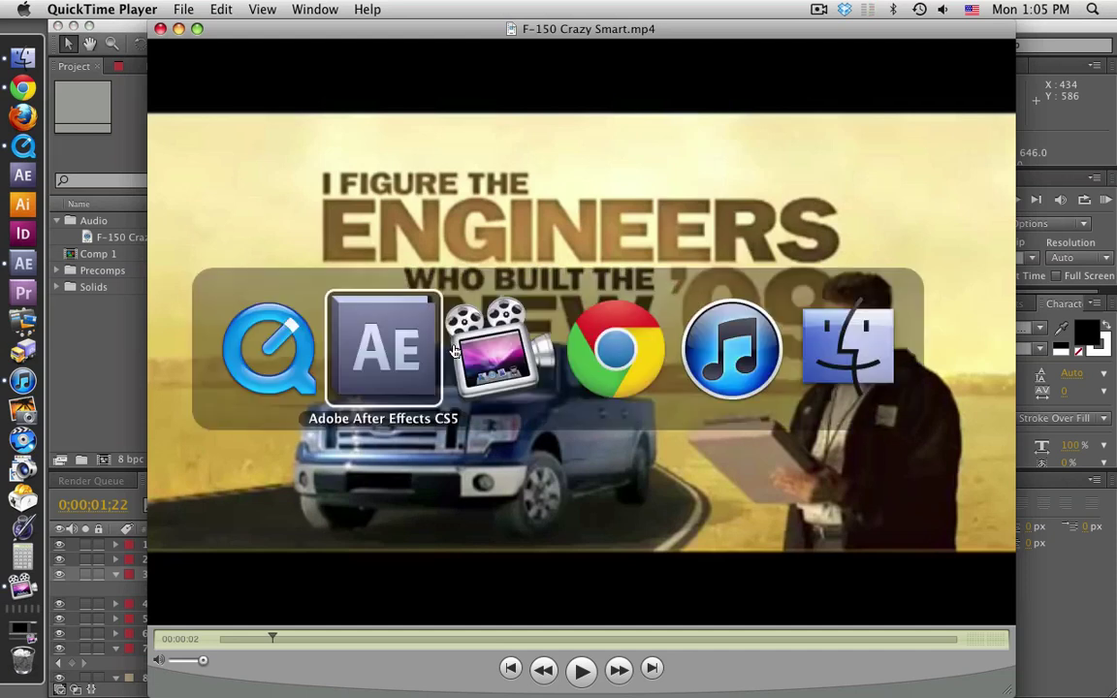
{"action": "left_click", "coordinate": [97, 403]}
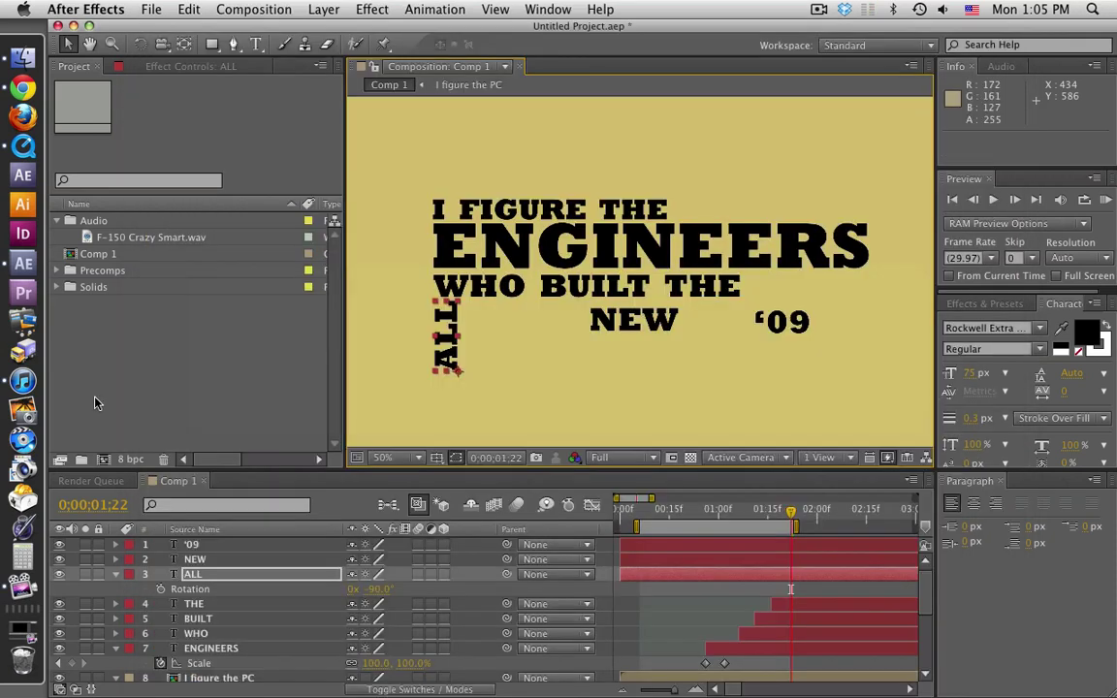
Move NEW beside the base of ALL at about 464, 642 and enlarge its font size to 229 px.
{"action": "left_click", "coordinate": [237, 560]}
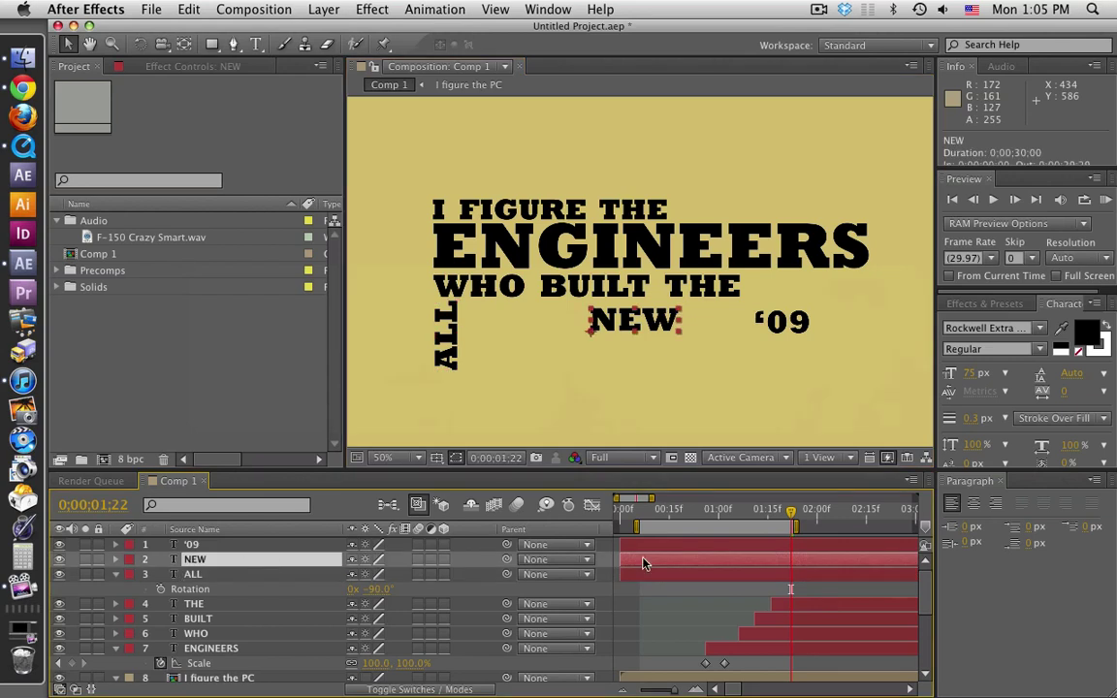
{"action": "left_click_drag", "start_coordinate": [665, 330], "coordinate": [539, 368]}
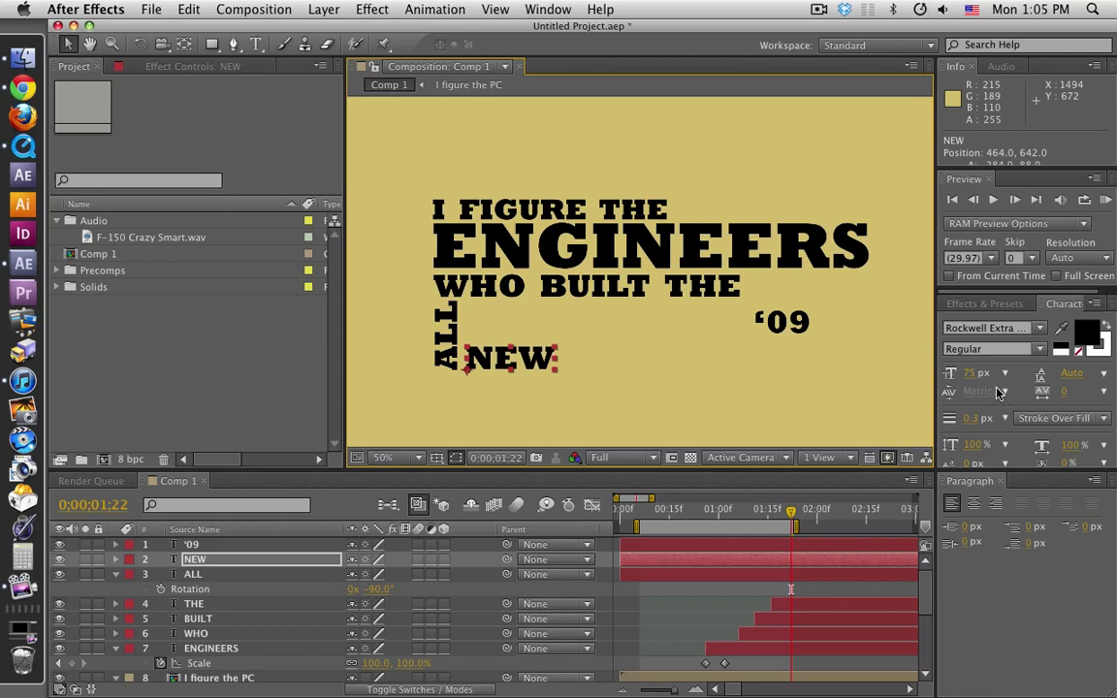
{"action": "left_click_drag", "start_coordinate": [973, 372], "coordinate": [1096, 357]}
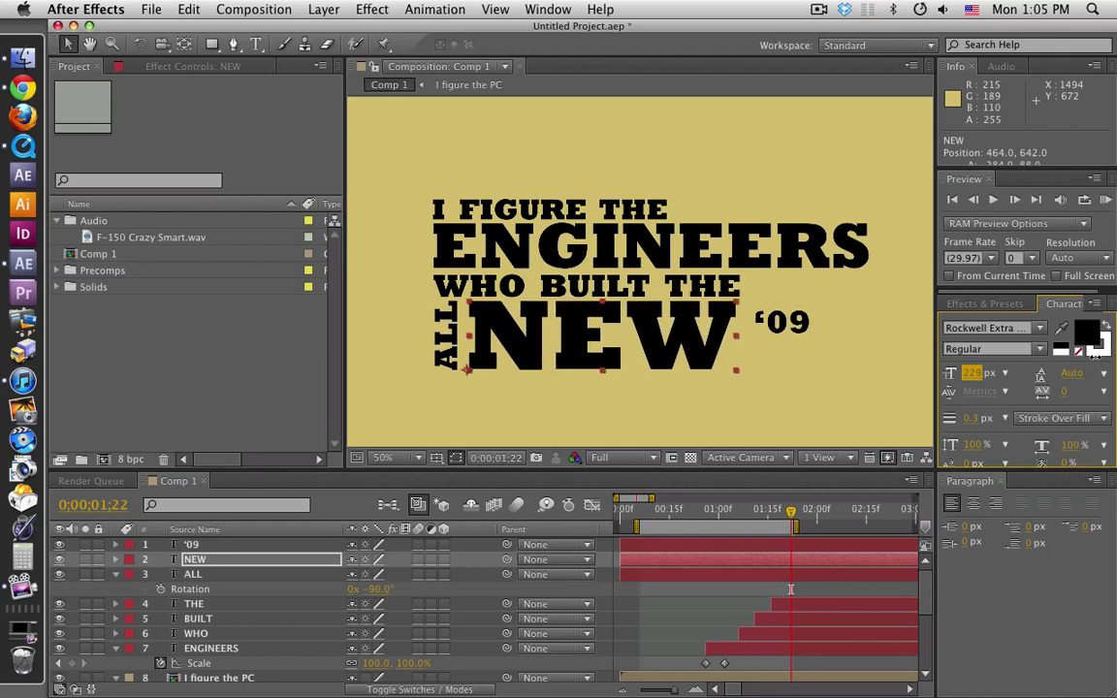
Shift NEW closer to ALL, to position 446, 644, and inspect the gap between the two words.
{"action": "left_click_drag", "start_coordinate": [656, 336], "coordinate": [648, 341]}
{"action": "scroll", "coordinate": [648, 340], "scroll_direction": "up", "scroll_amount": 1}
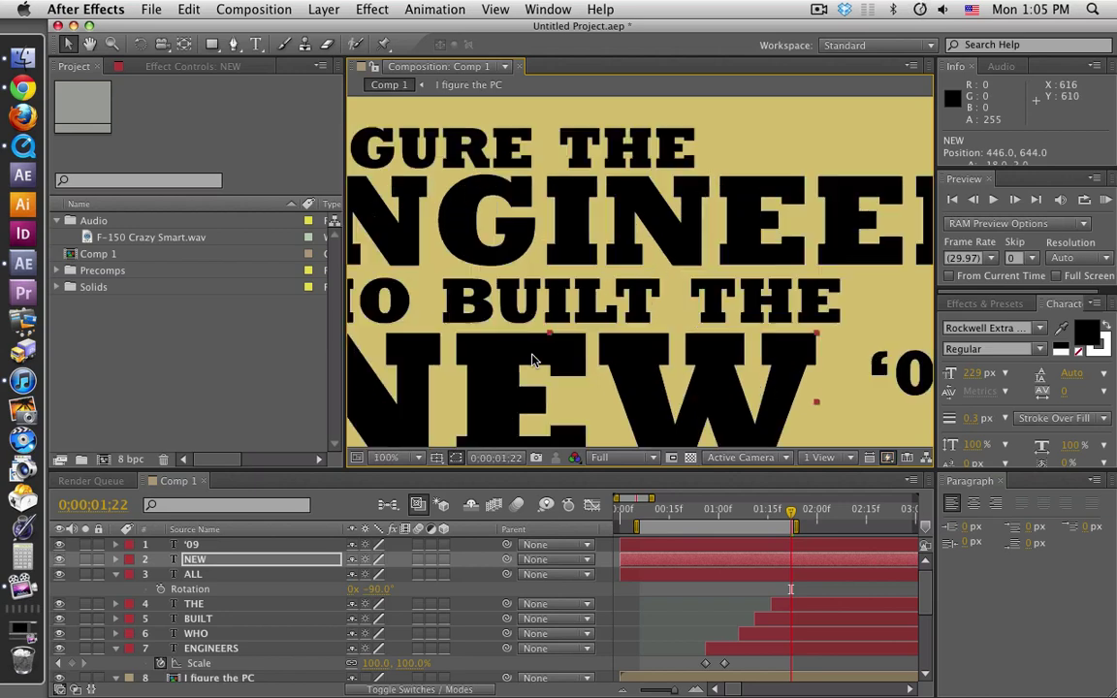
{"action": "left_click_drag", "start_coordinate": [578, 337], "coordinate": [785, 203]}
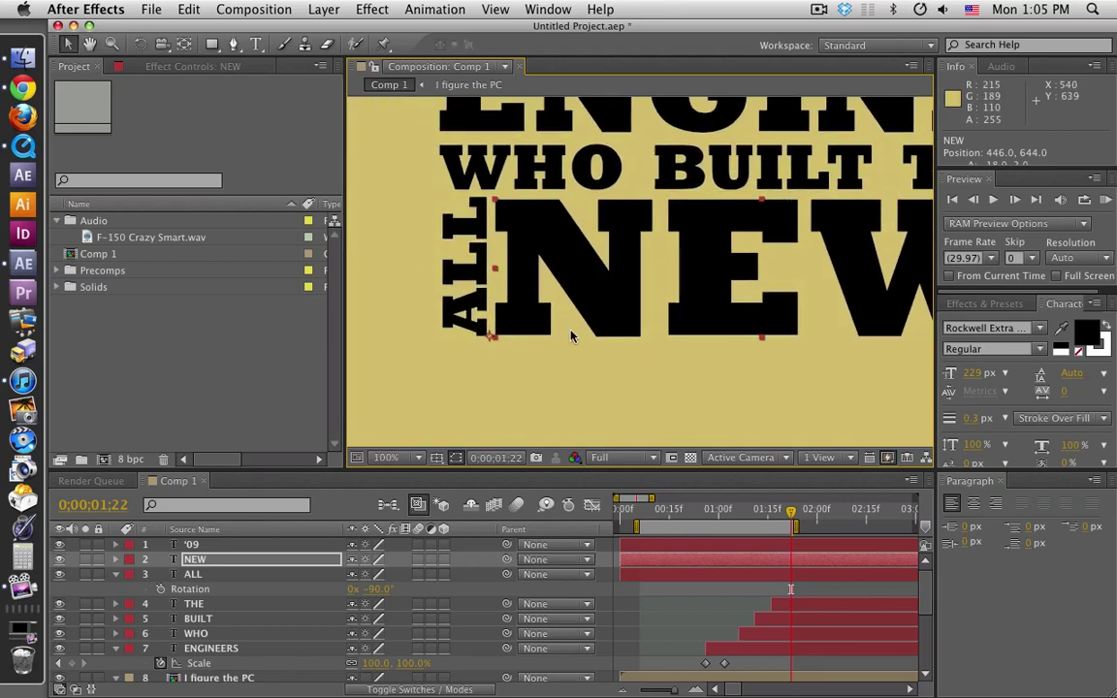
{"action": "left_click", "coordinate": [484, 271]}
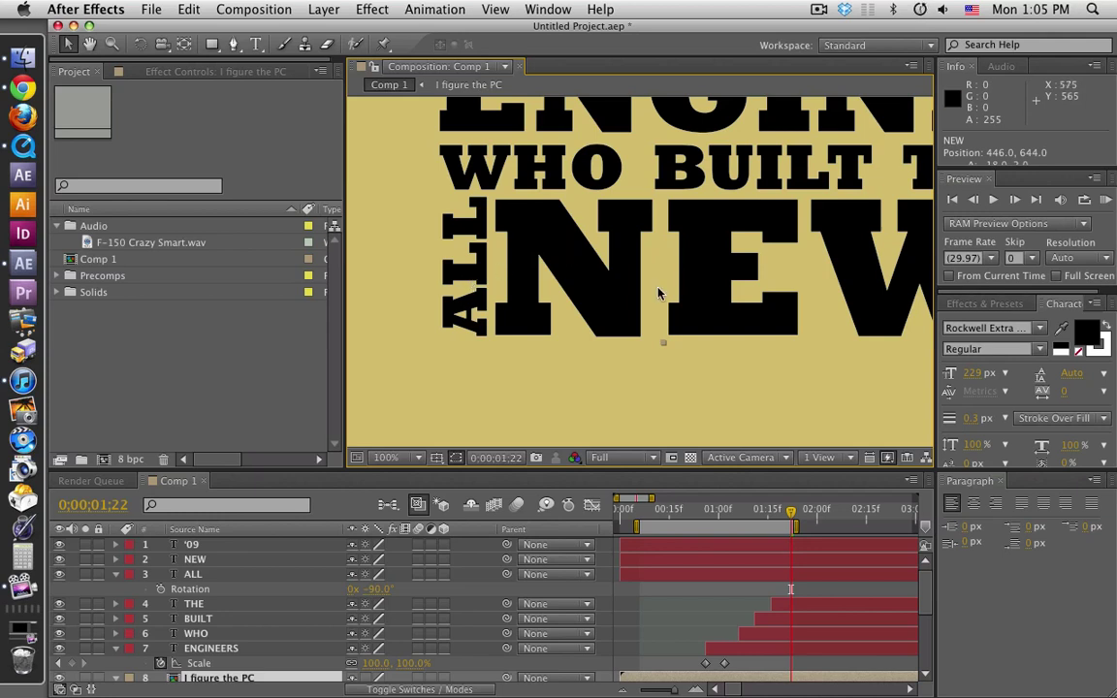
Increase NEW's font size to 235 px and nudge the layer to position 445, 647.
{"action": "left_click", "coordinate": [212, 561]}
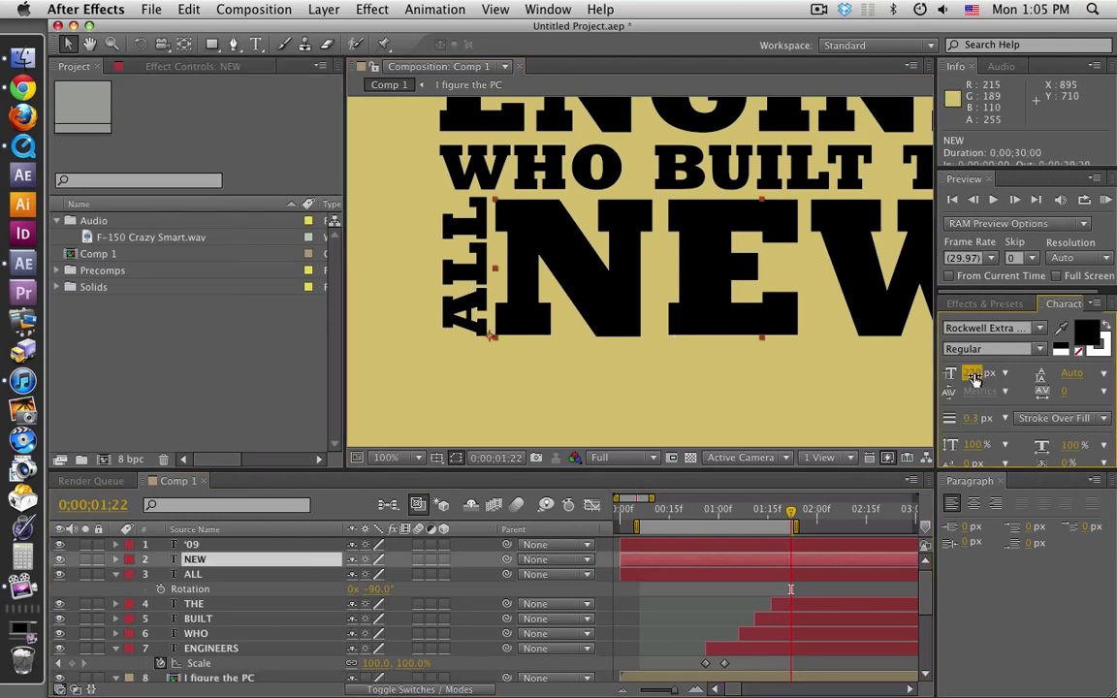
{"action": "left_click_drag", "start_coordinate": [977, 378], "coordinate": [987, 375]}
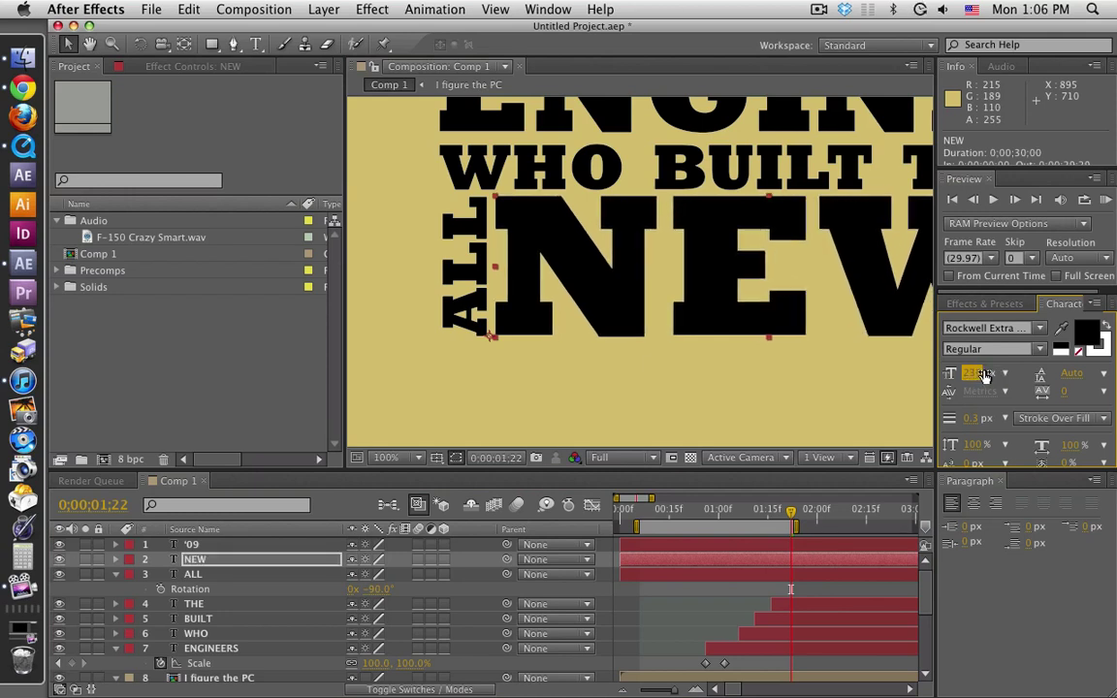
{"action": "left_click", "coordinate": [661, 411]}
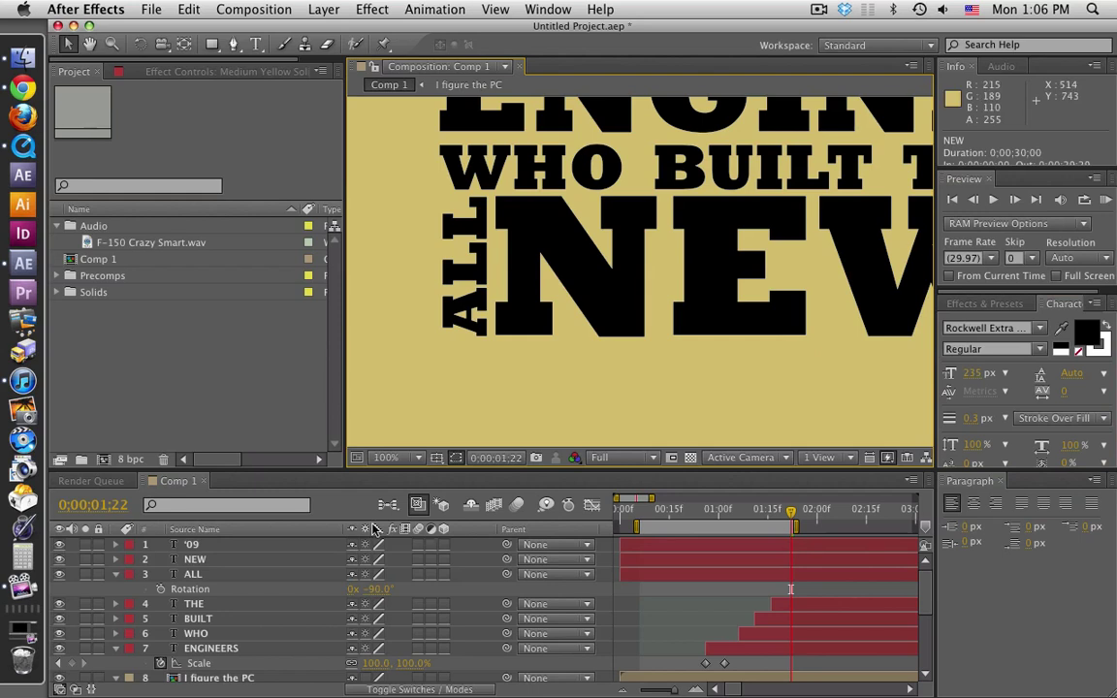
{"action": "left_click", "coordinate": [195, 559]}
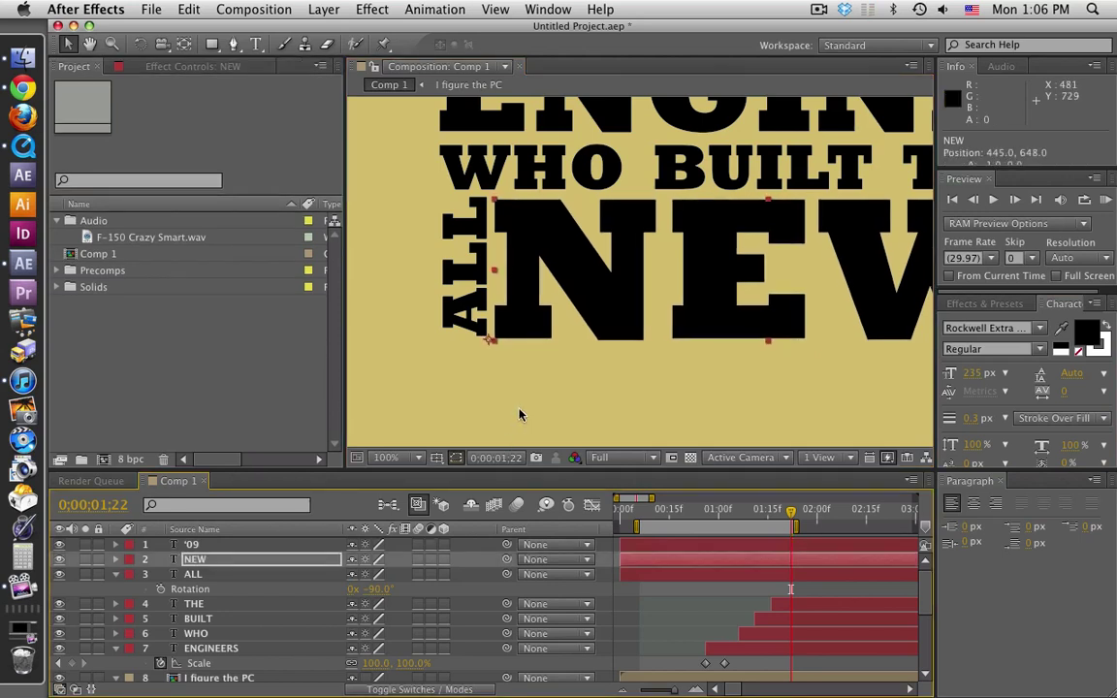
{"action": "key", "text": "Up"}
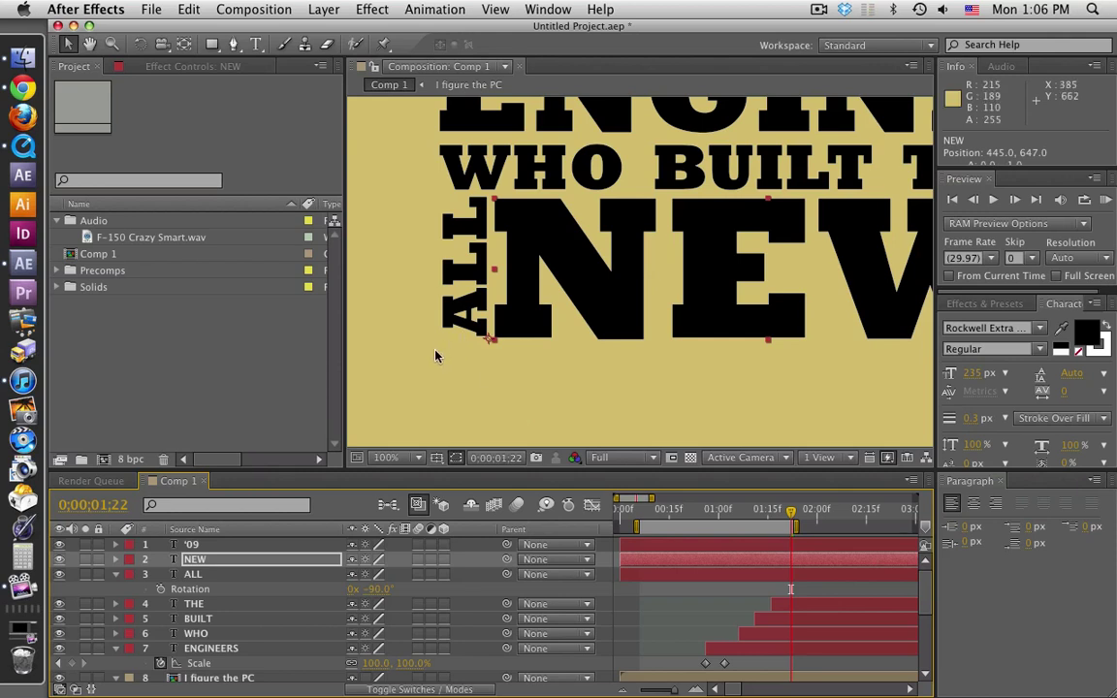
Show the rulers, place a vertical guide at 390 along the text's starting edge, and nudge ALL to position 442, 647.
{"action": "key", "text": "super+r"}
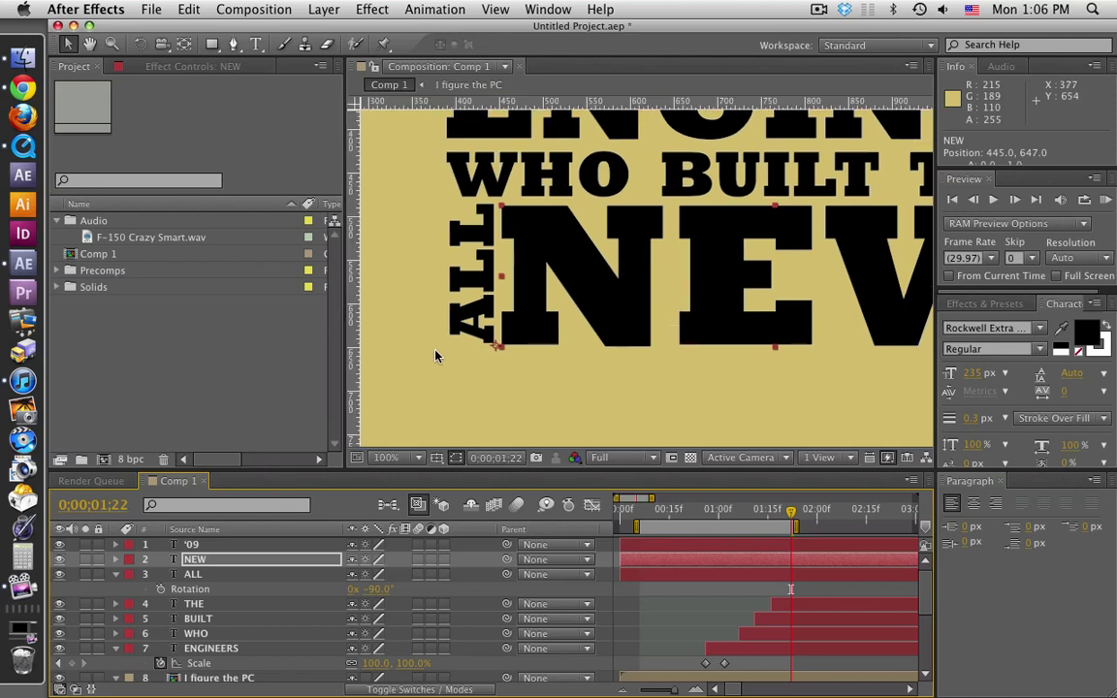
{"action": "left_click_drag", "start_coordinate": [352, 362], "coordinate": [448, 361]}
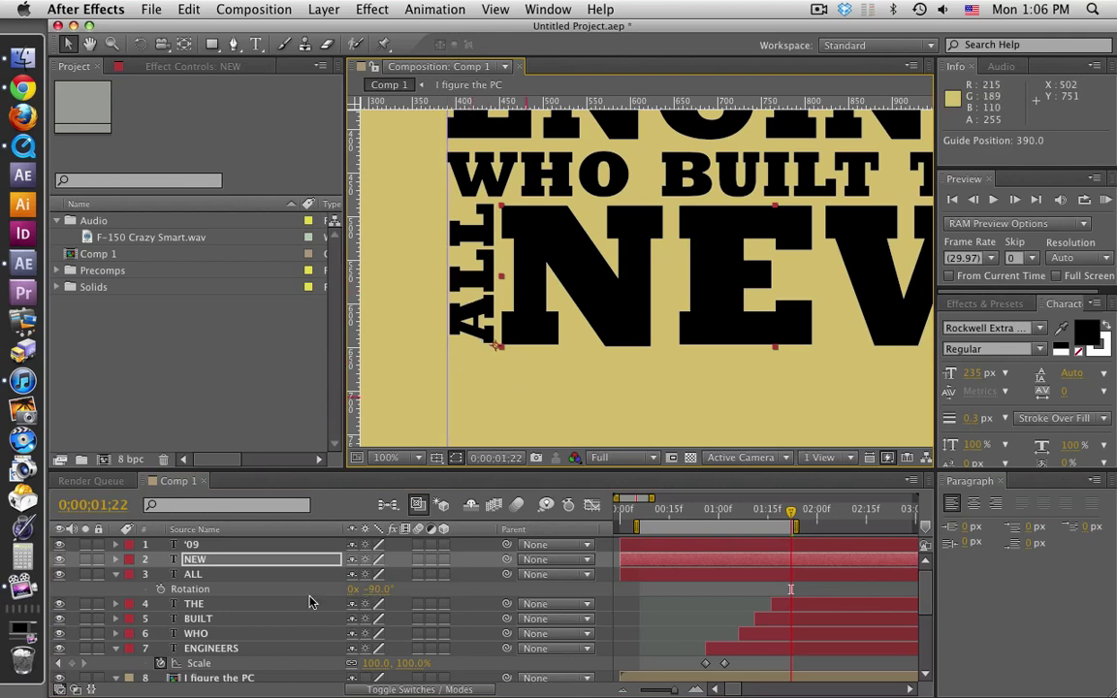
{"action": "left_click", "coordinate": [245, 582]}
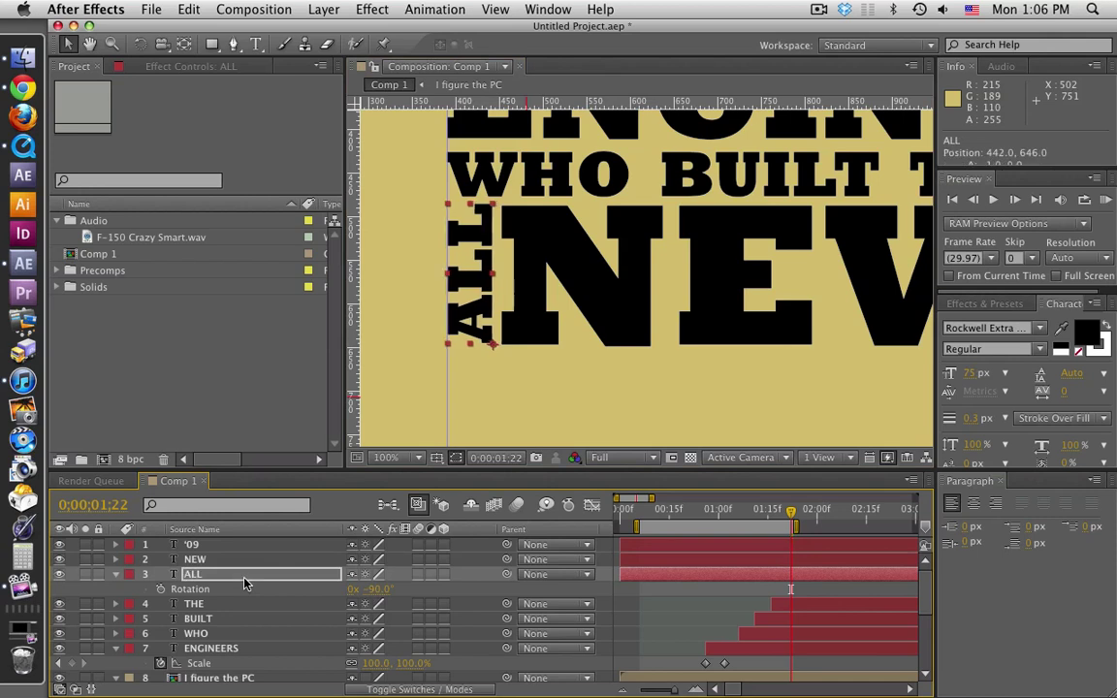
{"action": "key", "text": "Down"}
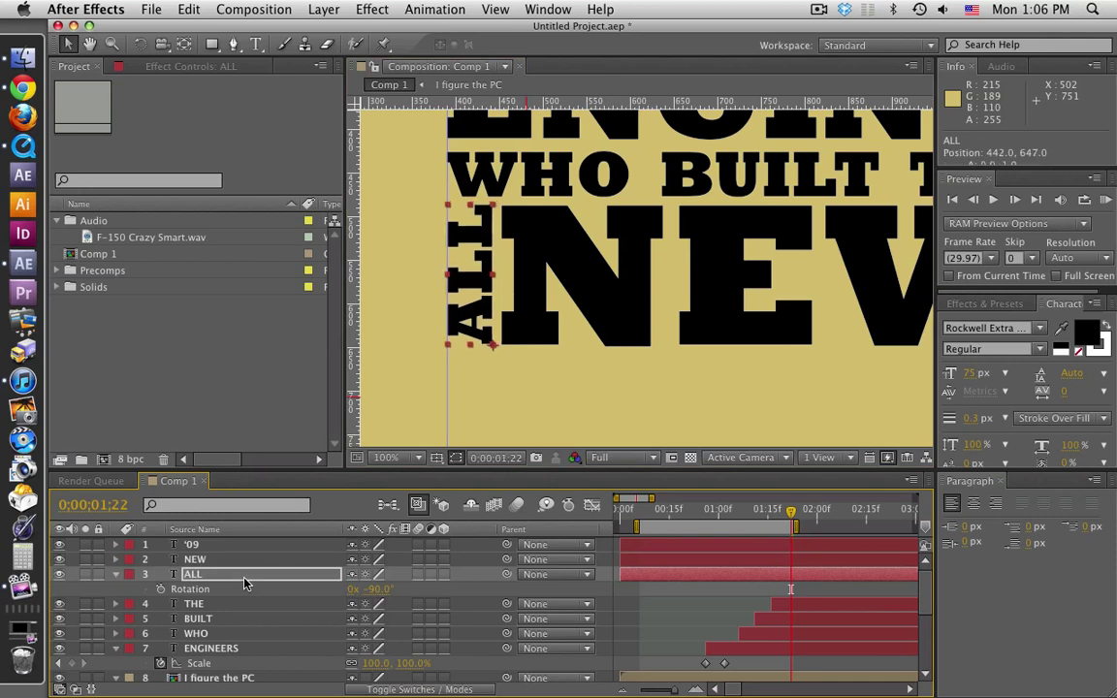
Add two more vertical guides through the N of NEW, at 551 and 582.
{"action": "left_click", "coordinate": [572, 388]}
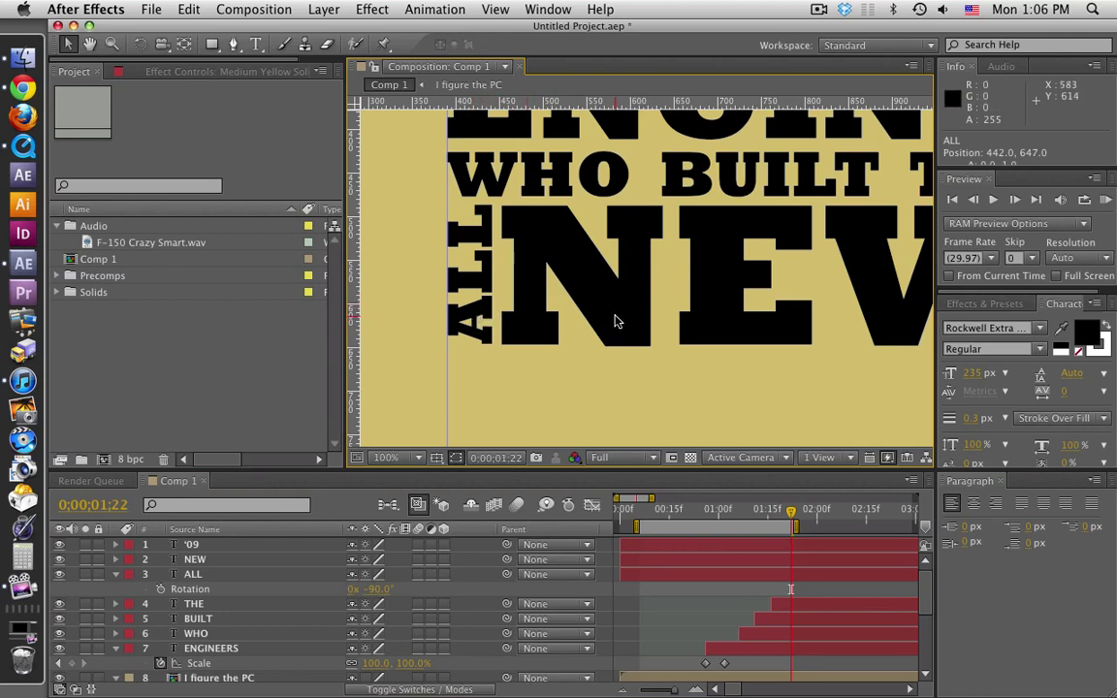
{"action": "left_click_drag", "start_coordinate": [354, 311], "coordinate": [588, 310]}
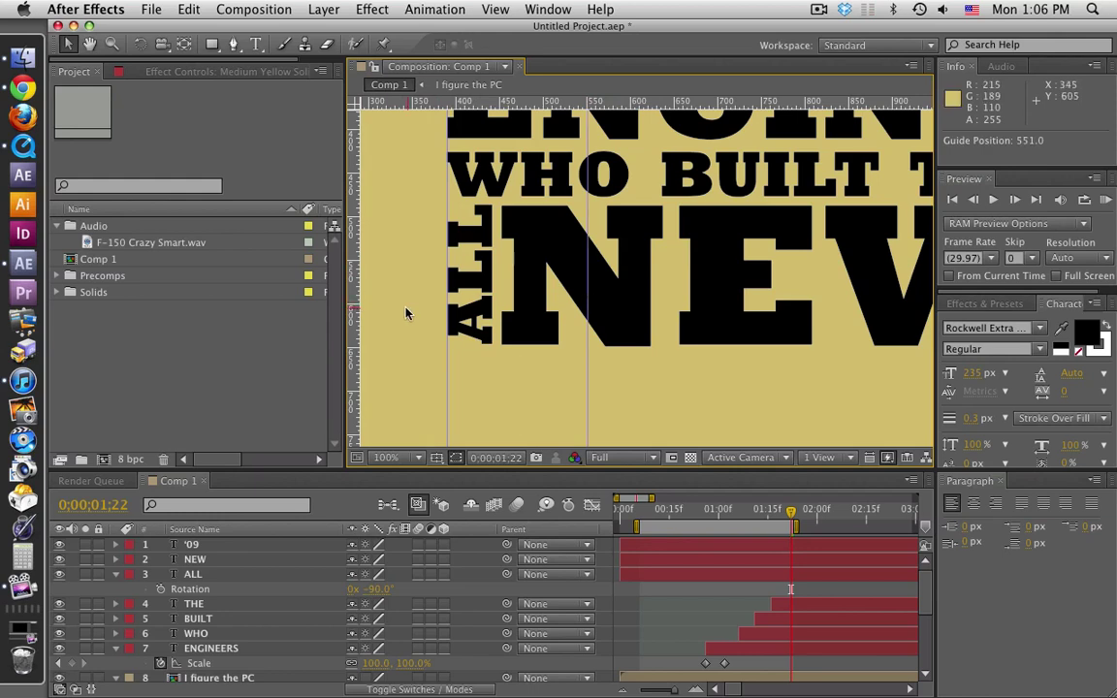
{"action": "left_click_drag", "start_coordinate": [355, 286], "coordinate": [615, 308]}
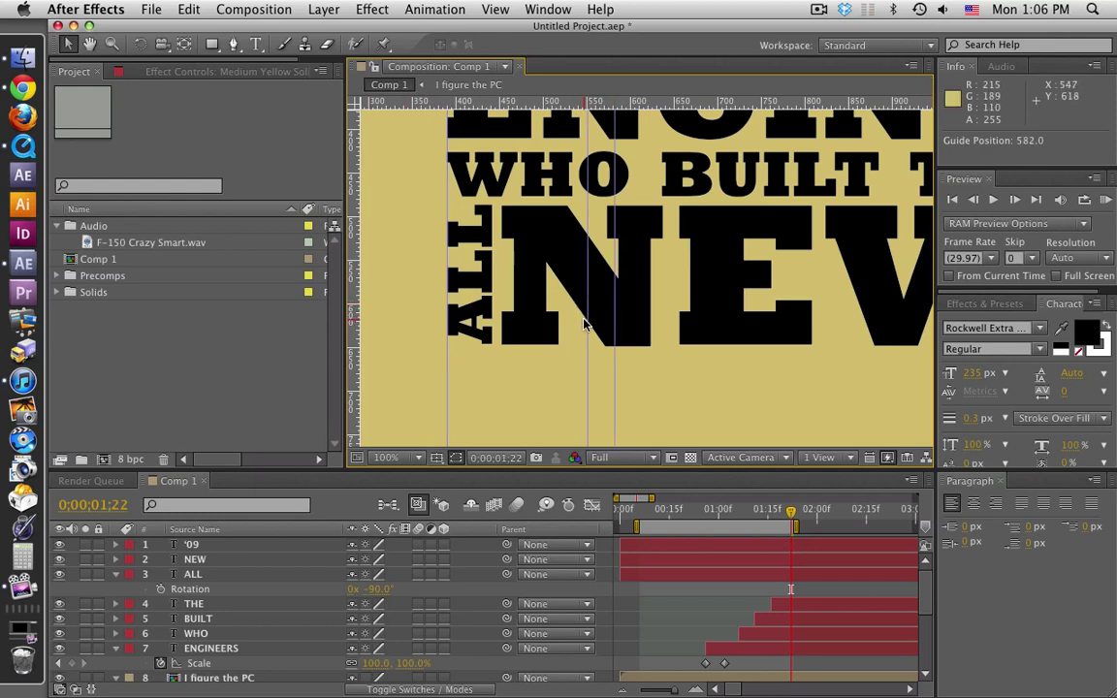
Toggle the guides' visibility off and on, and remove the vertical guides from the composition.
{"action": "scroll", "coordinate": [582, 315], "scroll_direction": "down", "scroll_amount": 4}
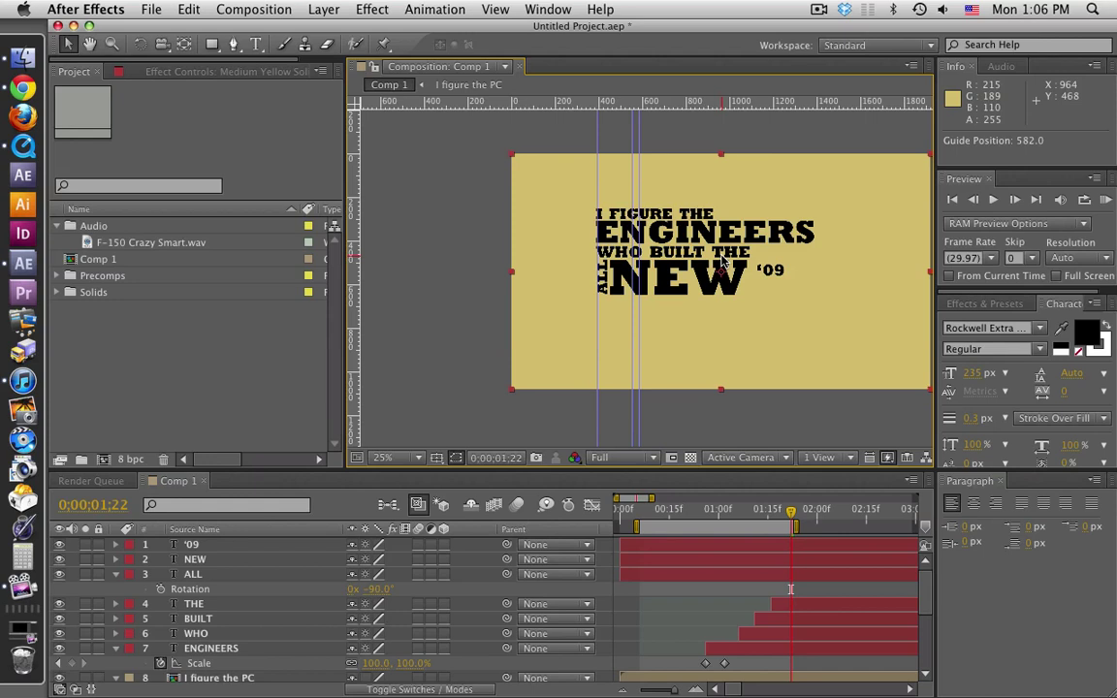
{"action": "key", "text": "super+semicolon"}
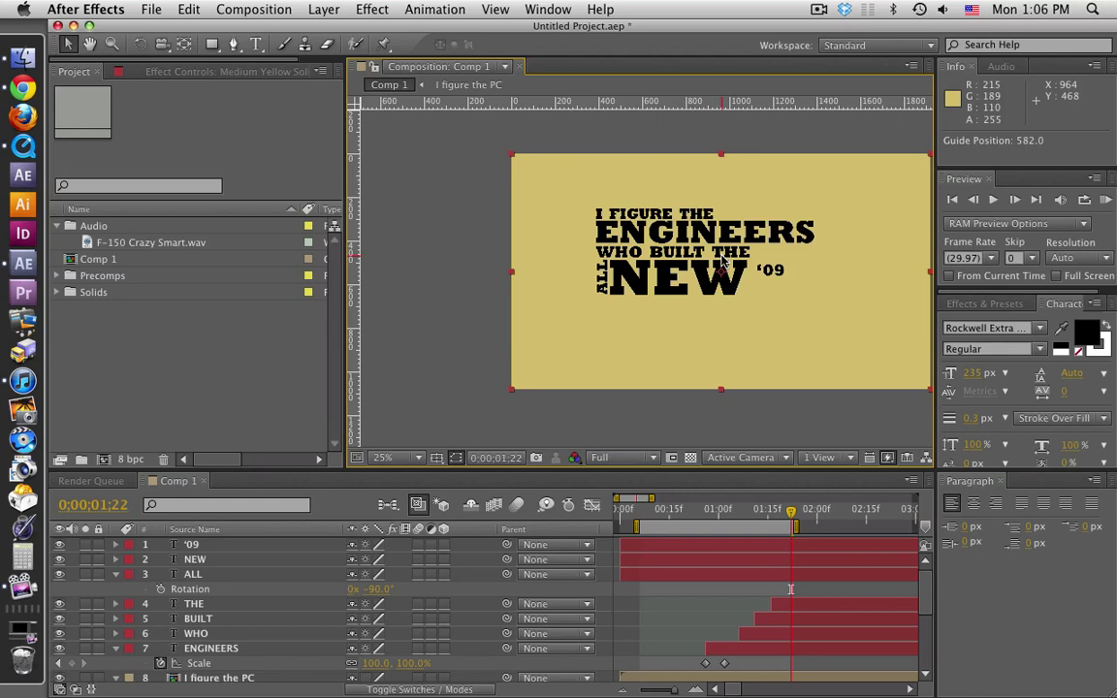
{"action": "key", "text": "super+semicolon"}
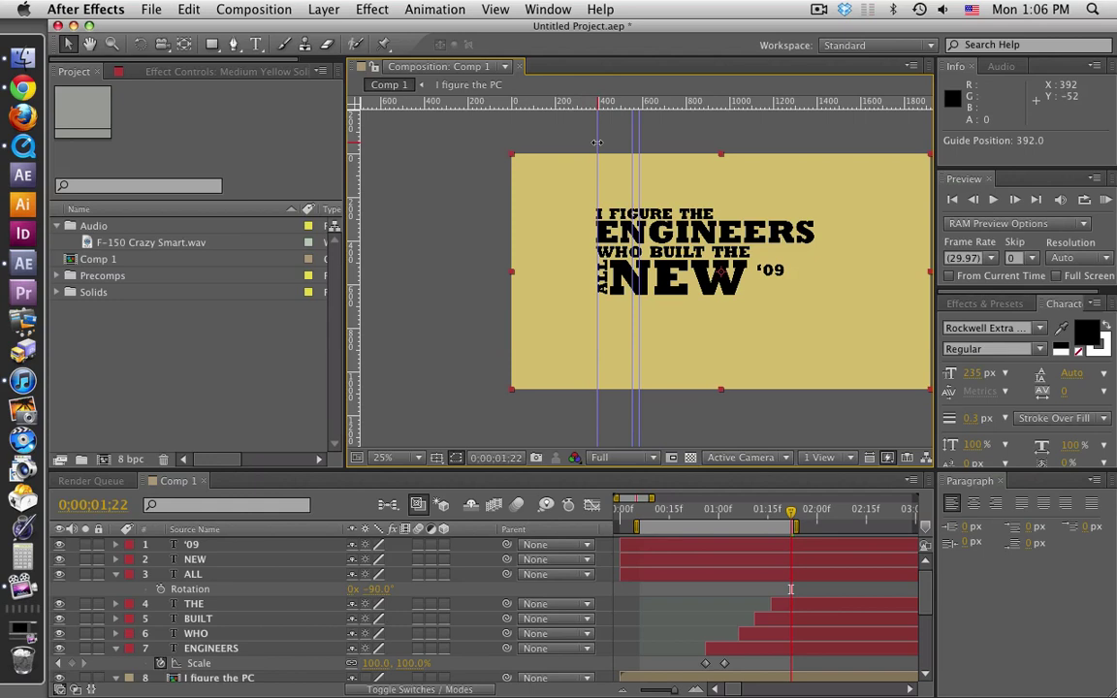
{"action": "left_click_drag", "start_coordinate": [597, 142], "coordinate": [345, 132]}
{"action": "left_click_drag", "start_coordinate": [640, 127], "coordinate": [347, 131]}
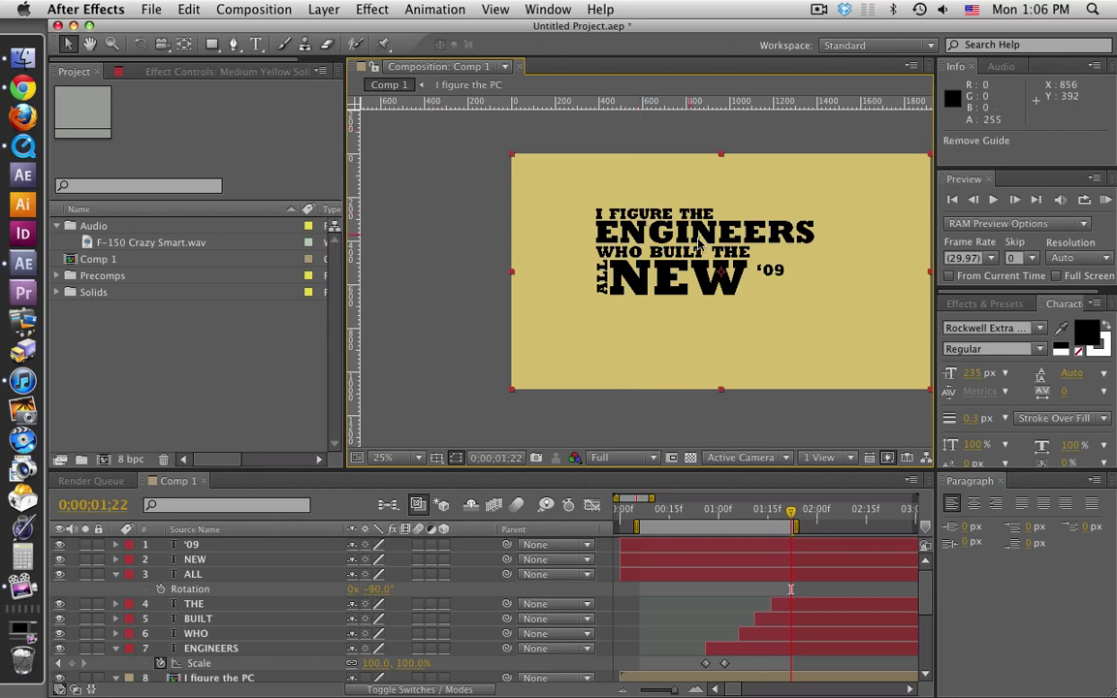
Compare the text layout with the commercial's reference frame in QuickTime Player, especially '09, and return to After Effects.
{"action": "key", "text": "period"}
{"action": "left_click_drag", "start_coordinate": [787, 262], "coordinate": [684, 278]}
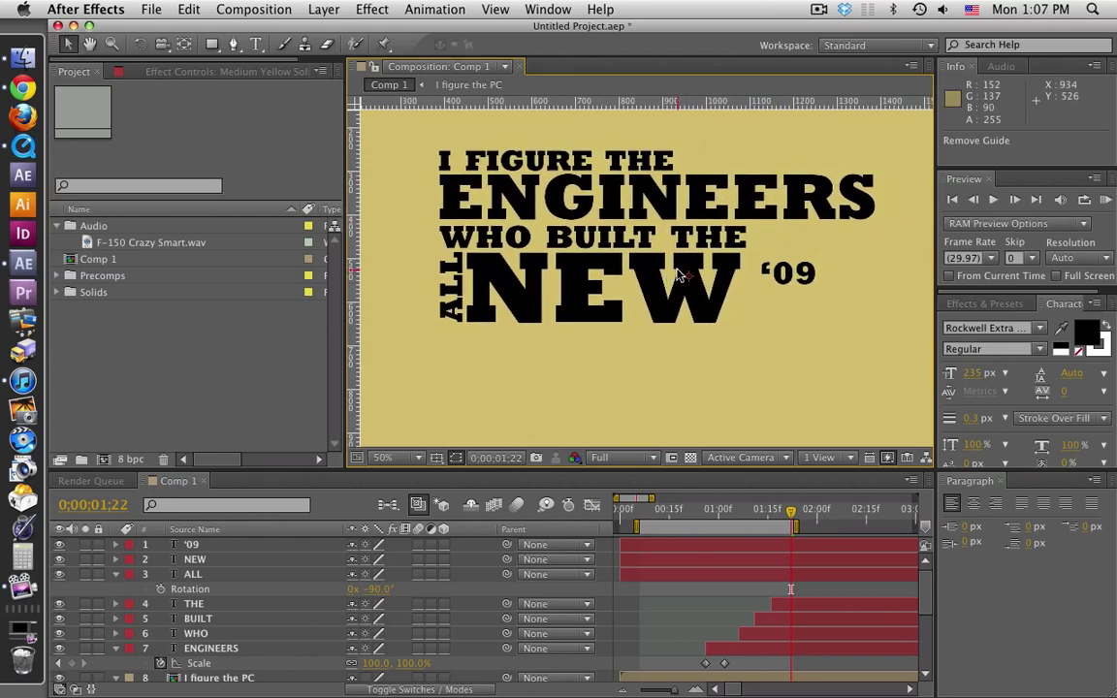
{"action": "key", "text": "super+Tab"}
{"action": "key", "text": "super+Tab"}
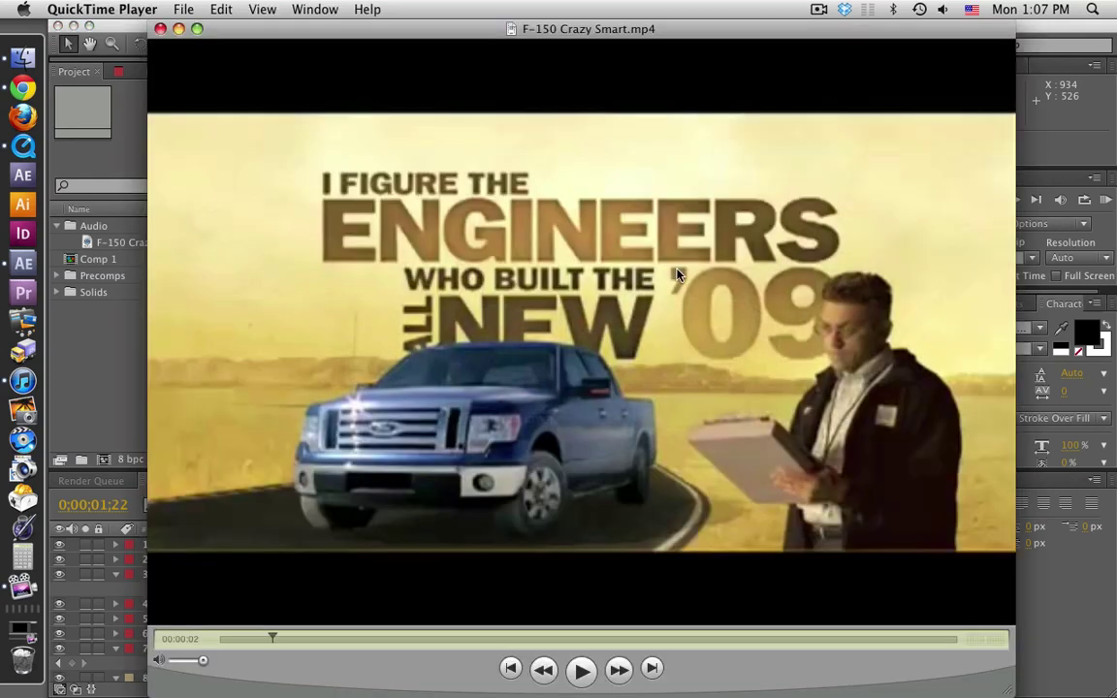
{"action": "key", "text": "super+Tab"}
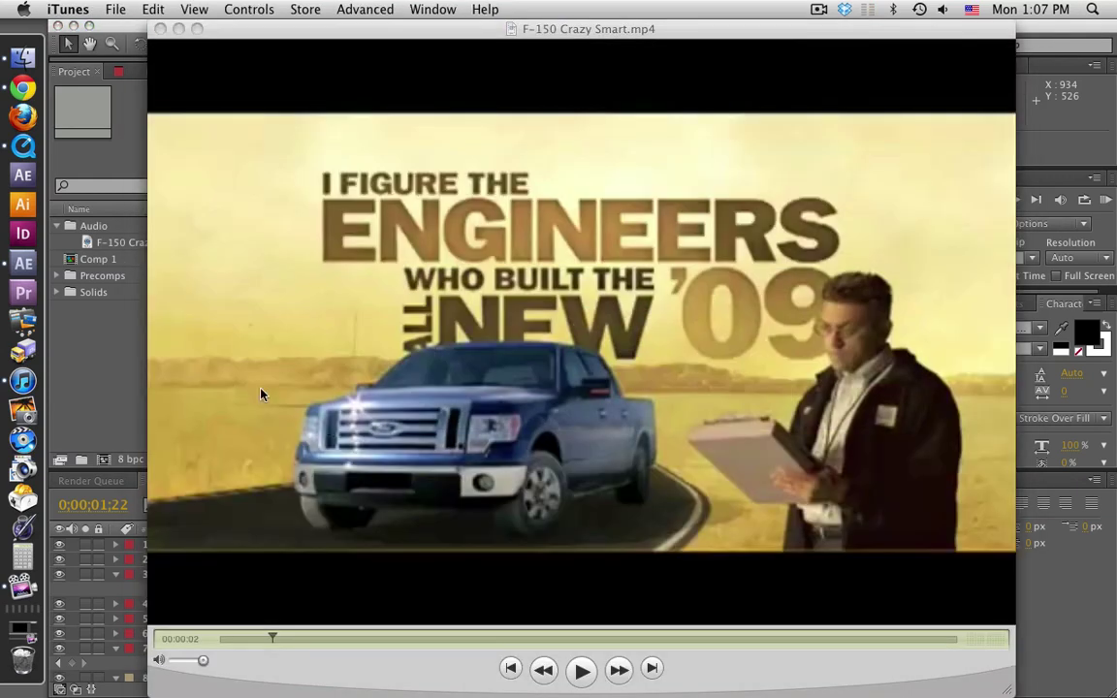
{"action": "left_click", "coordinate": [75, 349]}
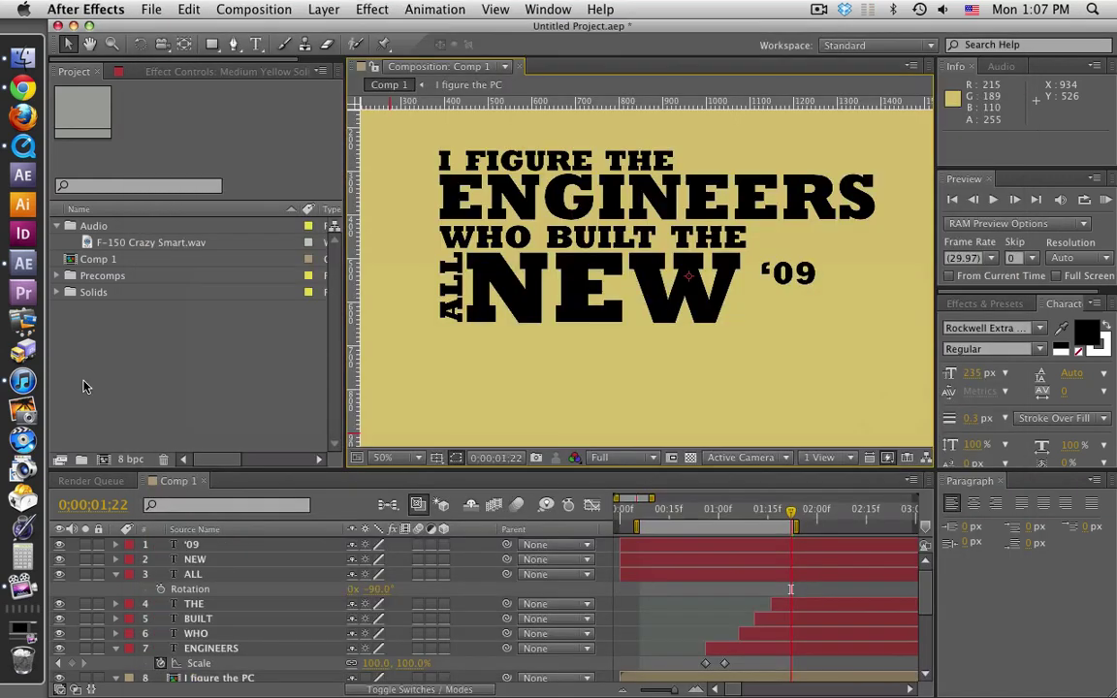
Enlarge the '09 text to 354 px and place it right after NEW at position 1086, 680.
{"action": "left_click", "coordinate": [198, 546]}
{"action": "left_click_drag", "start_coordinate": [972, 373], "coordinate": [1106, 373]}
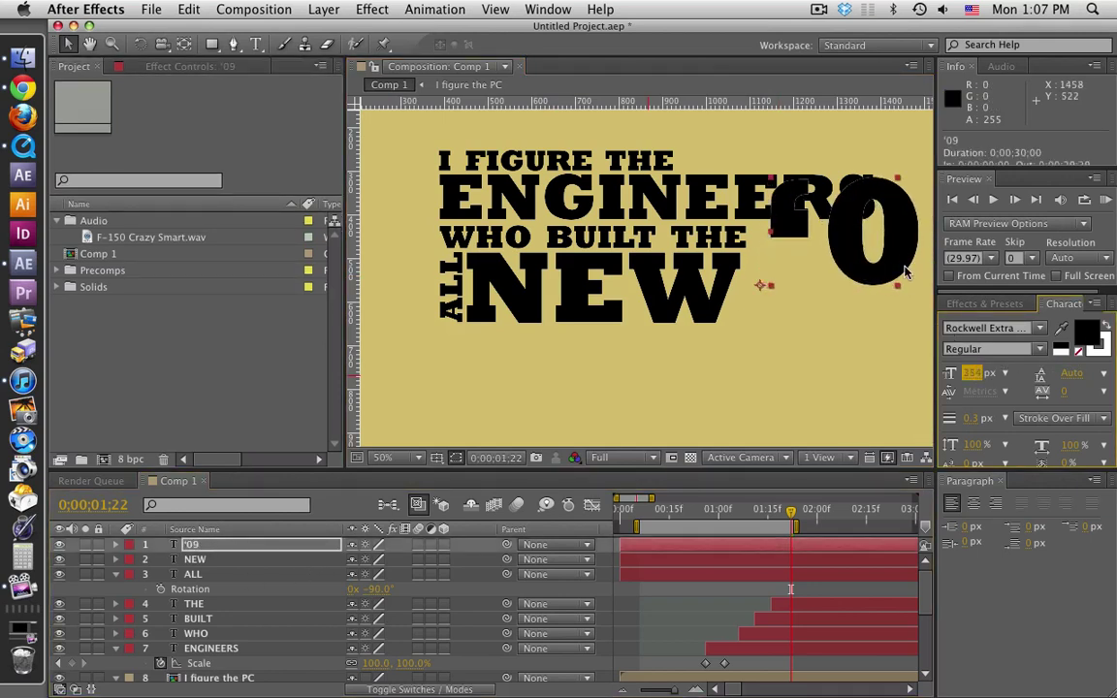
{"action": "key", "text": "comma"}
{"action": "left_click_drag", "start_coordinate": [817, 280], "coordinate": [810, 305]}
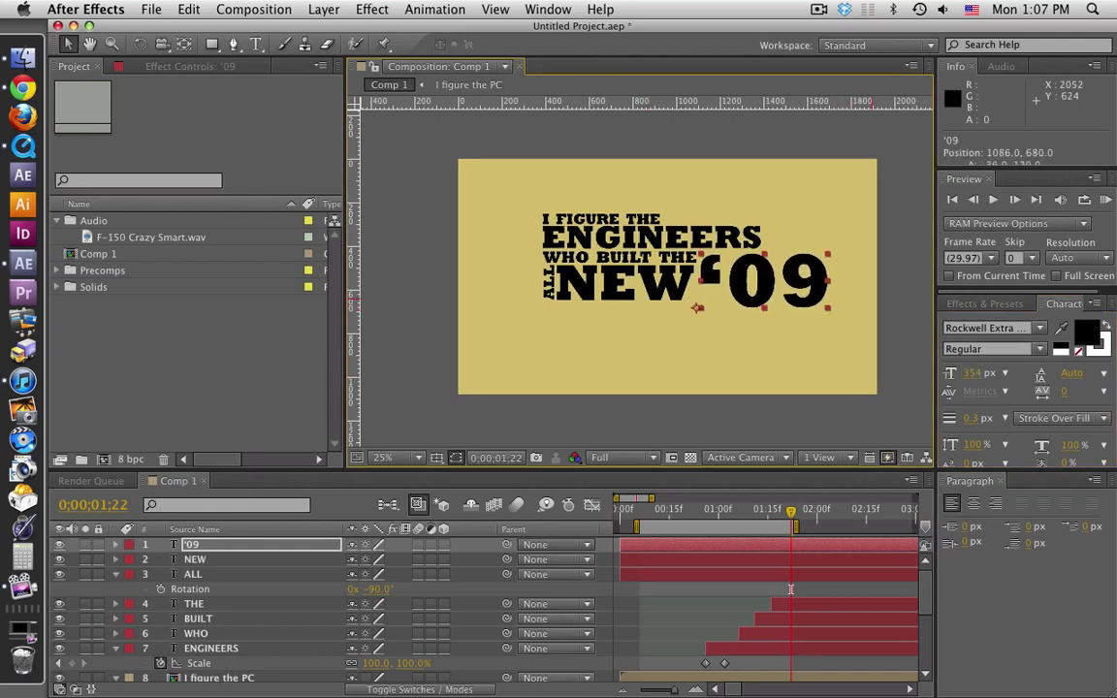
Tighten the '09 text's tracking to -75 and move it to position 1094, 672.
{"action": "left_click", "coordinate": [1102, 392]}
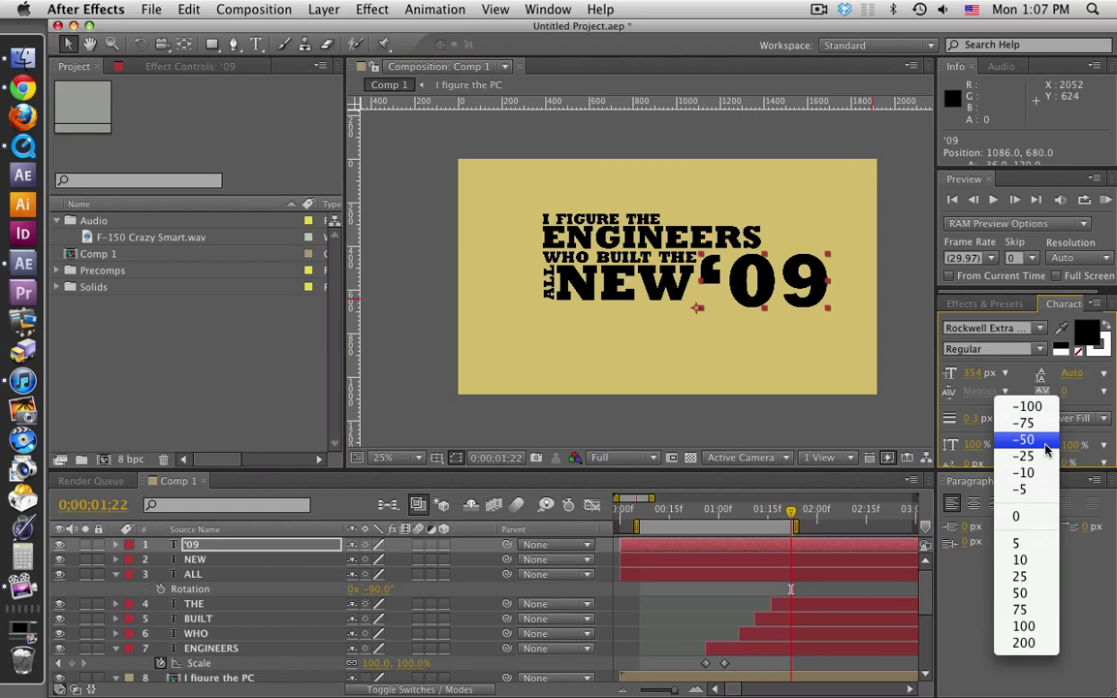
{"action": "left_click", "coordinate": [1047, 440]}
{"action": "left_click", "coordinate": [1103, 392]}
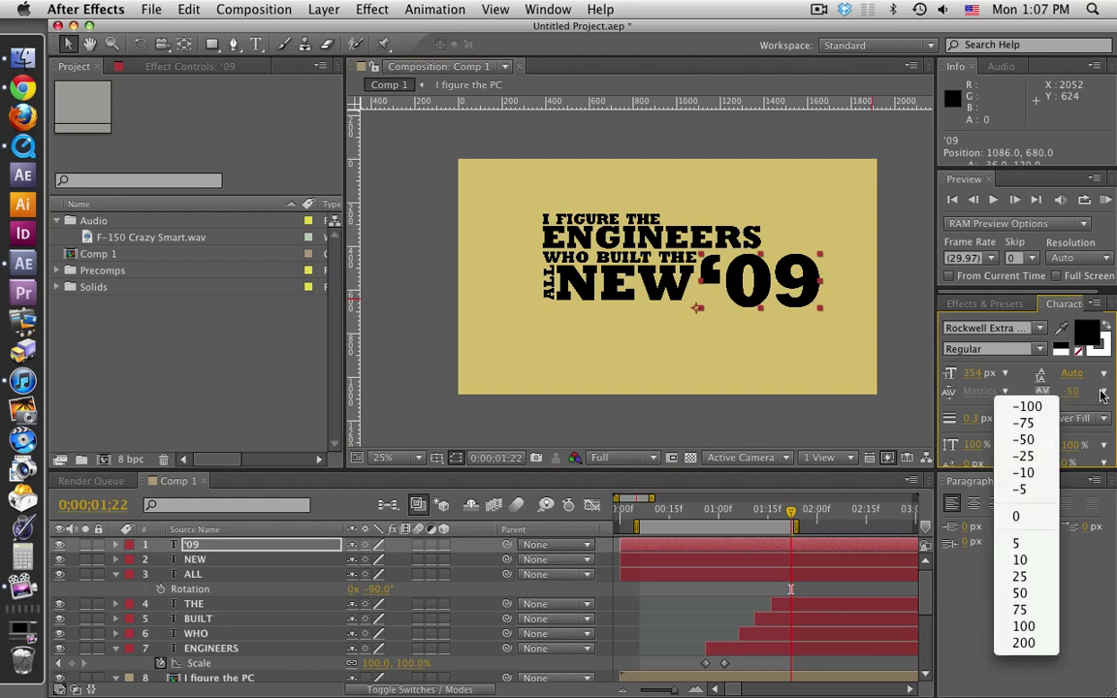
{"action": "left_click", "coordinate": [1033, 423]}
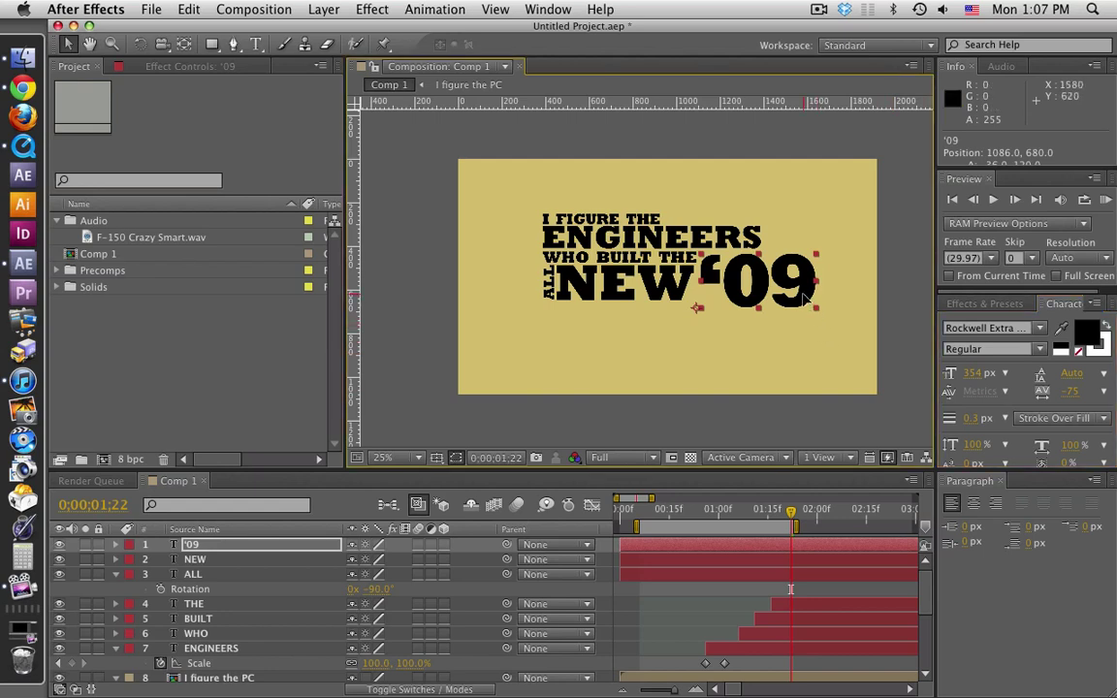
{"action": "left_click_drag", "start_coordinate": [803, 300], "coordinate": [805, 297]}
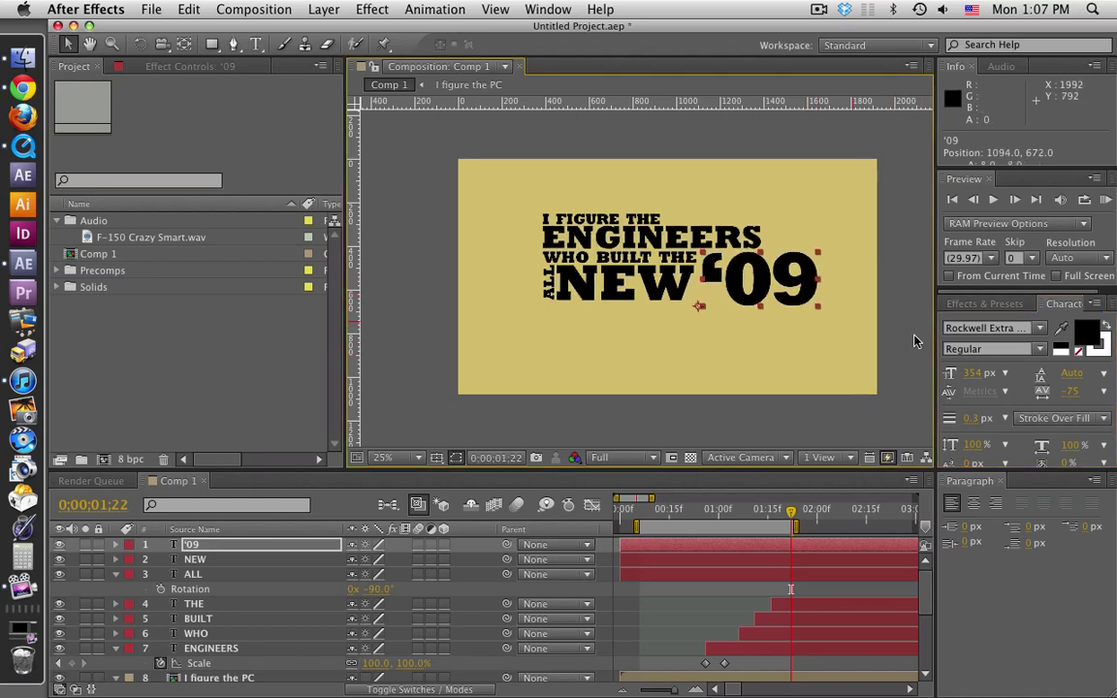
Set the '09 font size to 264 px and raise the text to position 1102, 624.
{"action": "left_click_drag", "start_coordinate": [969, 376], "coordinate": [945, 376]}
{"action": "left_click_drag", "start_coordinate": [779, 292], "coordinate": [741, 243]}
{"action": "key", "text": "period"}
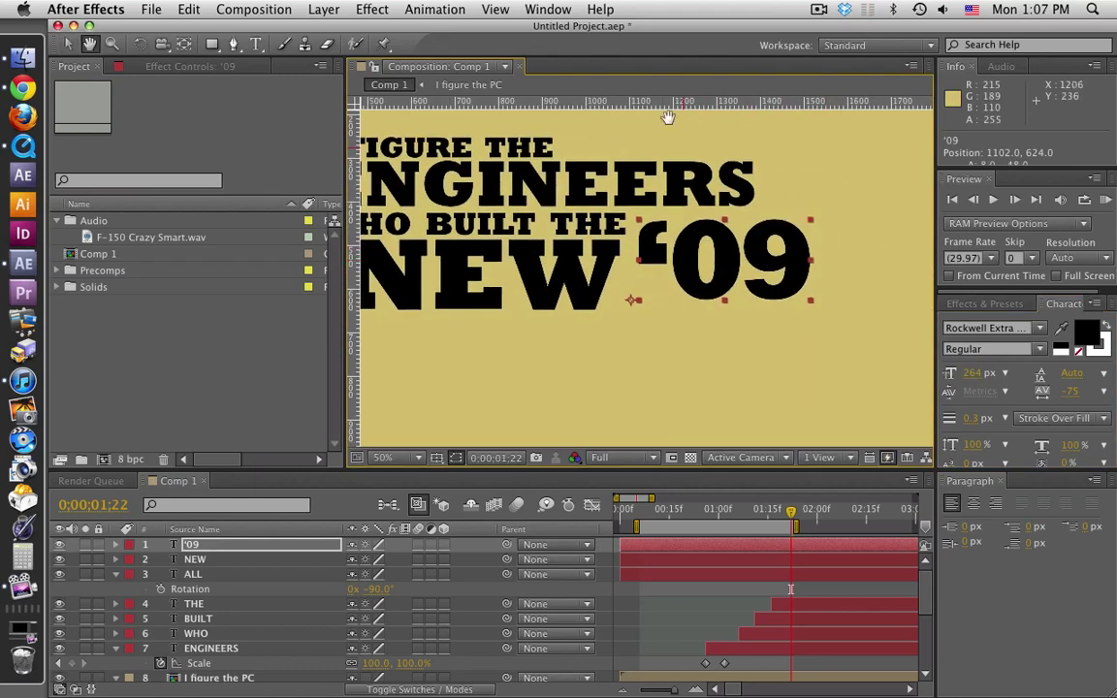
Align '09 at position 1104, 644 with a horizontal guide at 646 under NEW, and set its font size to 311 px.
{"action": "left_click_drag", "start_coordinate": [601, 103], "coordinate": [631, 308]}
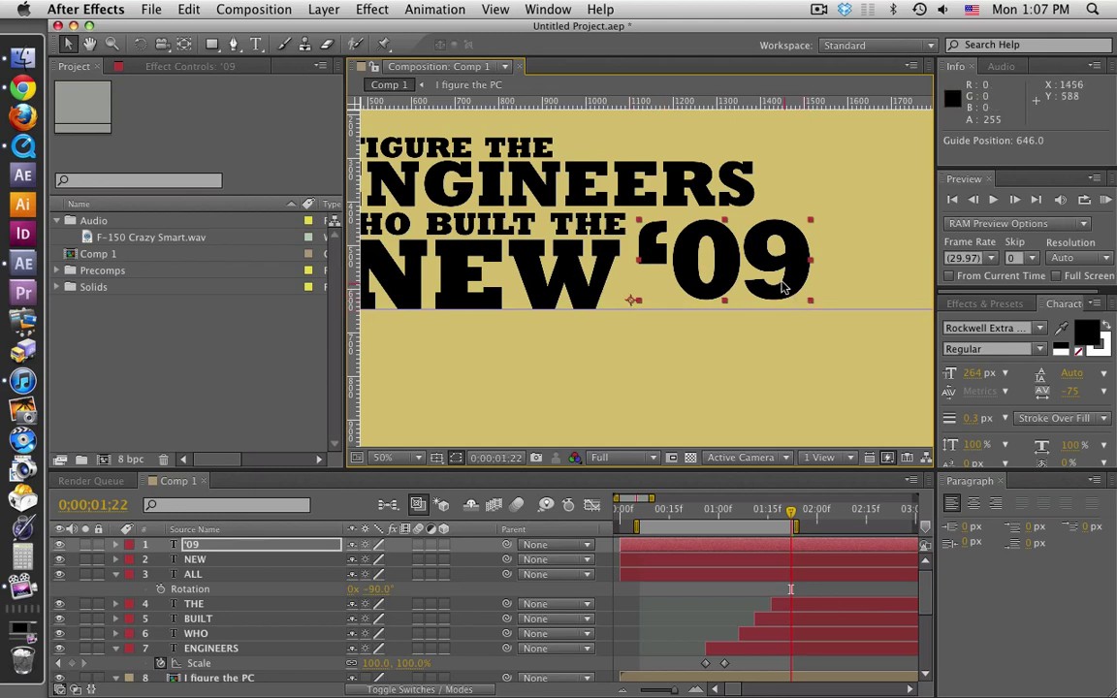
{"action": "left_click_drag", "start_coordinate": [715, 254], "coordinate": [718, 263]}
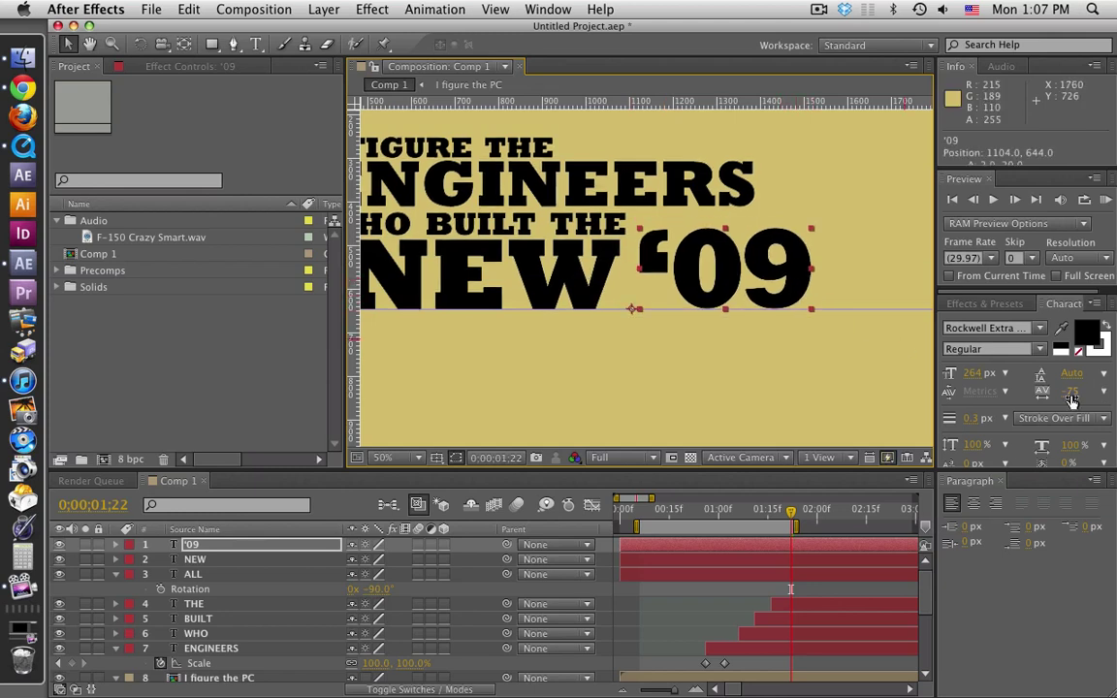
{"action": "left_click_drag", "start_coordinate": [974, 372], "coordinate": [1004, 360]}
{"action": "scroll", "coordinate": [764, 302], "scroll_direction": "down", "scroll_amount": 1}
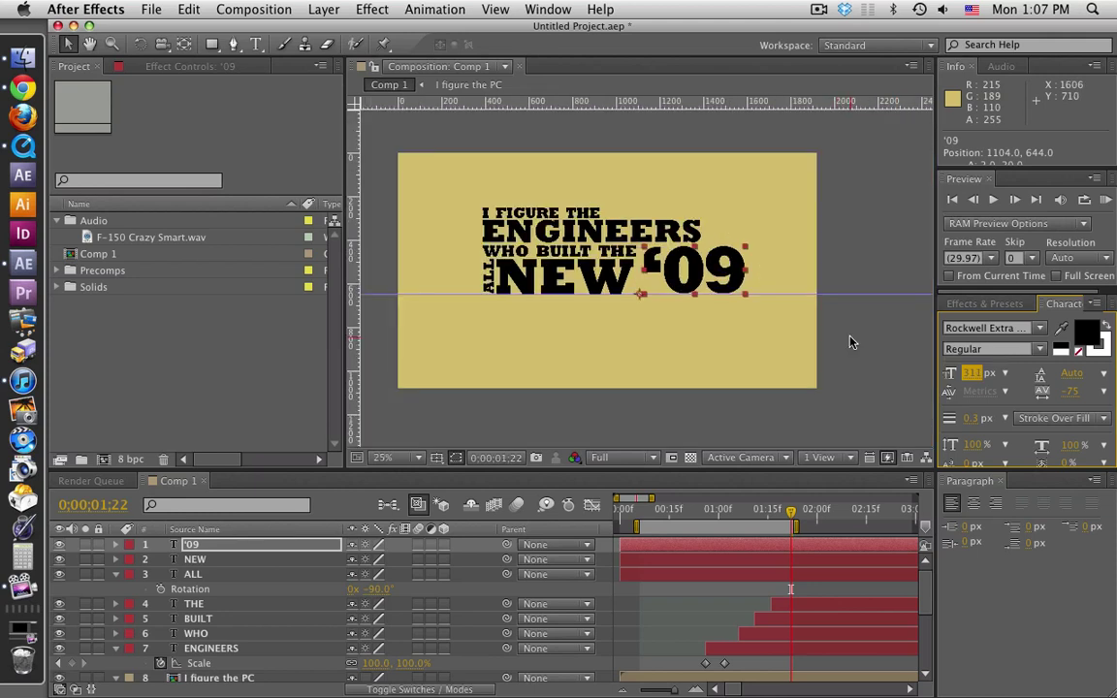
Compare the '09 and ALL layout with the commercial's reference frame in QuickTime Player and return to After Effects.
{"action": "key", "text": "super+Tab"}
{"action": "key", "text": "super+Tab"}
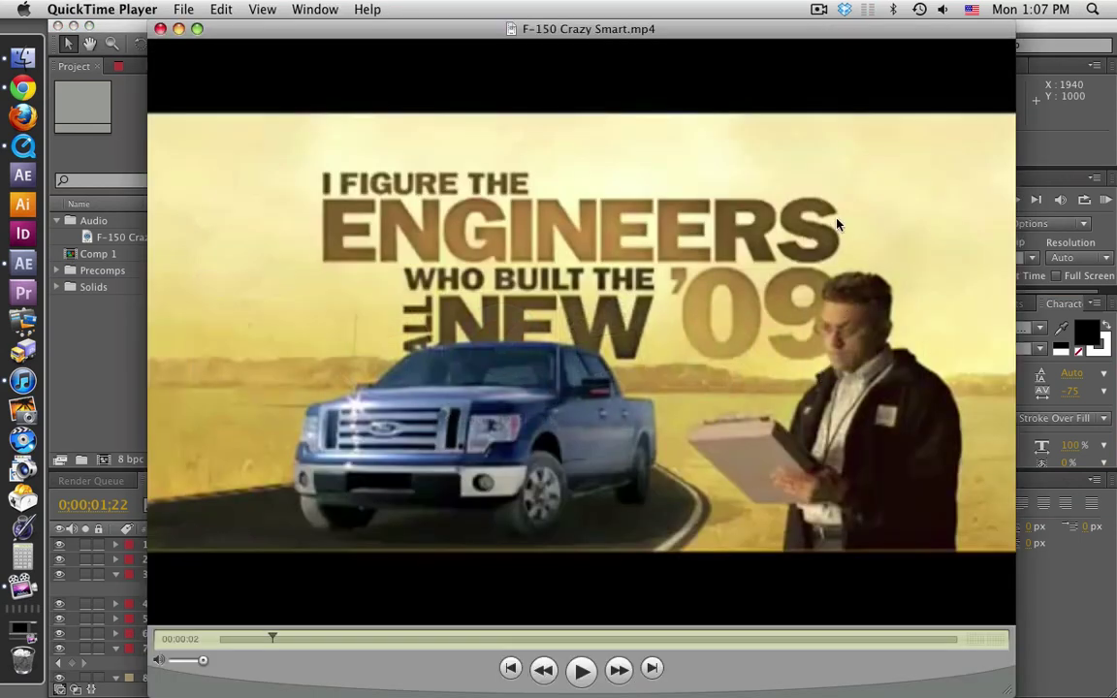
{"action": "key", "text": "super+Tab"}
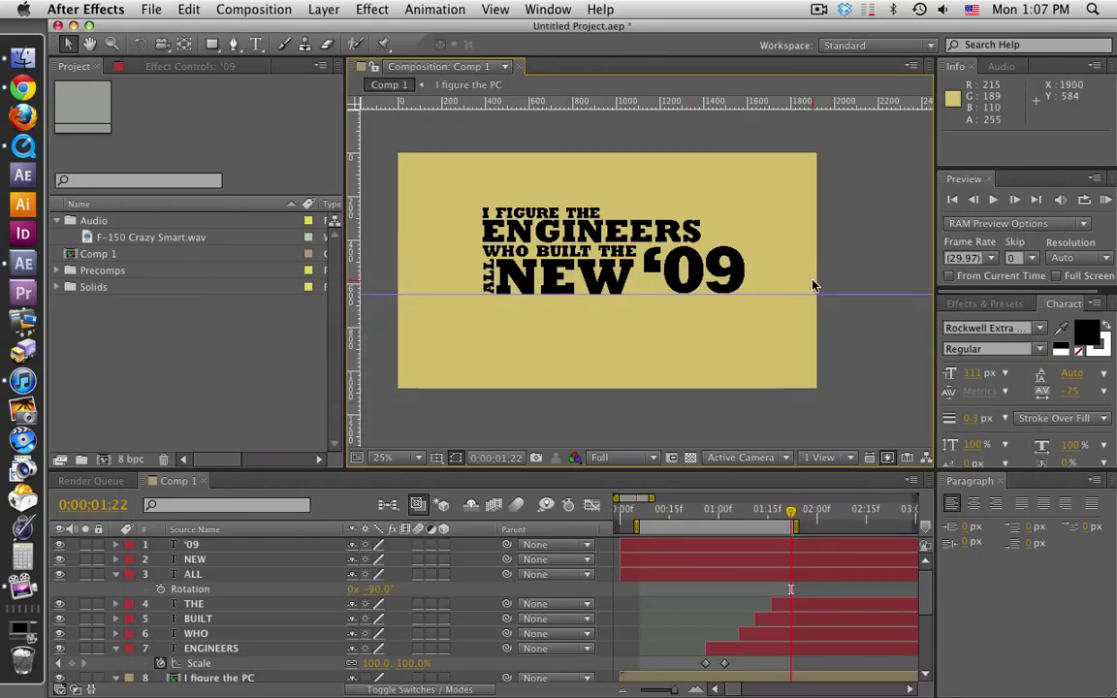
{"action": "left_click", "coordinate": [491, 283]}
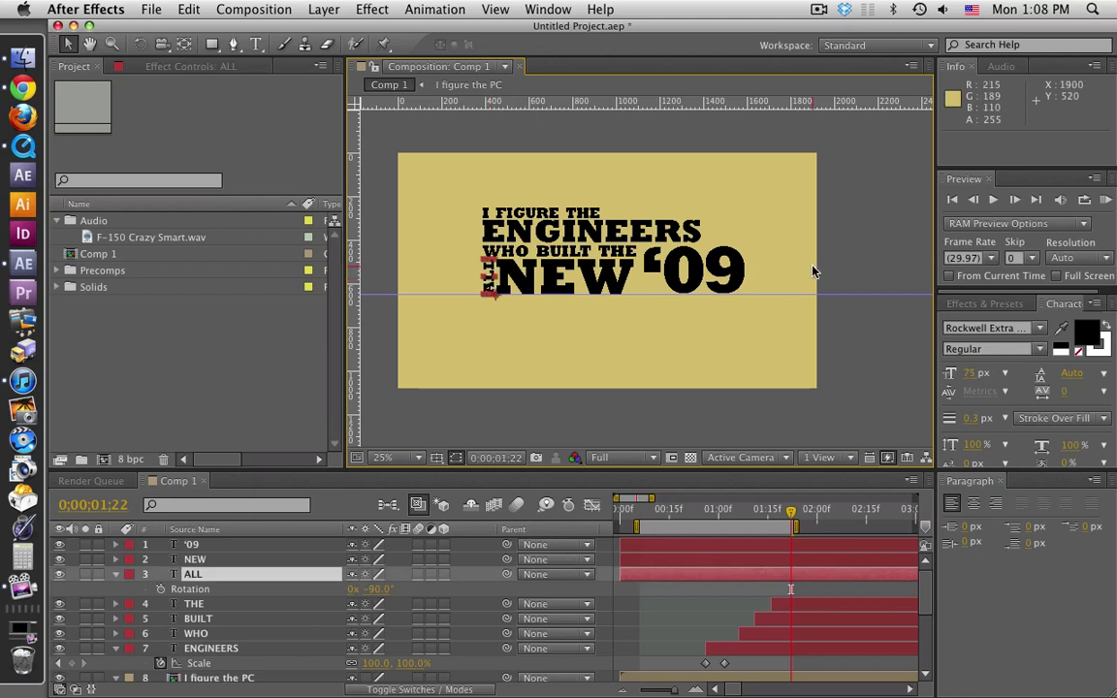
{"action": "left_click", "coordinate": [890, 262]}
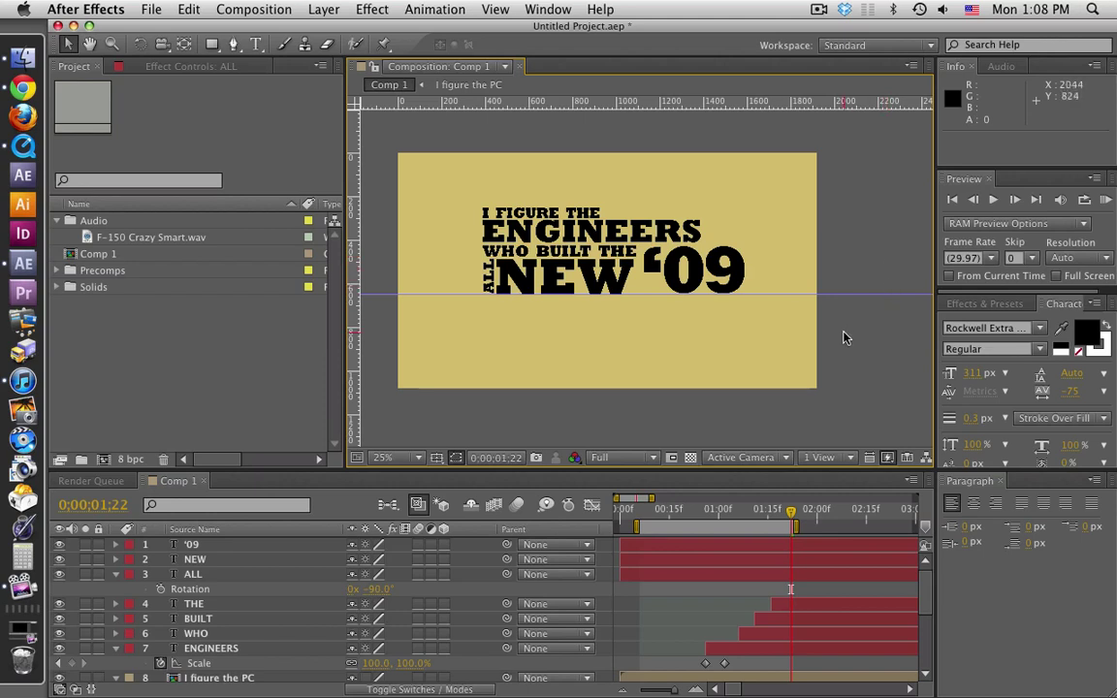
Trim the ALL layer to start at 0;00;01;21 and the NEW layer to start at 0;00;01;27.
{"action": "mouse_move", "coordinate": [787, 509]}
{"action": "left_mouse_down"}
{"action": "mouse_move", "coordinate": [660, 518]}
{"action": "mouse_move", "coordinate": [788, 521]}
{"action": "left_mouse_up"}
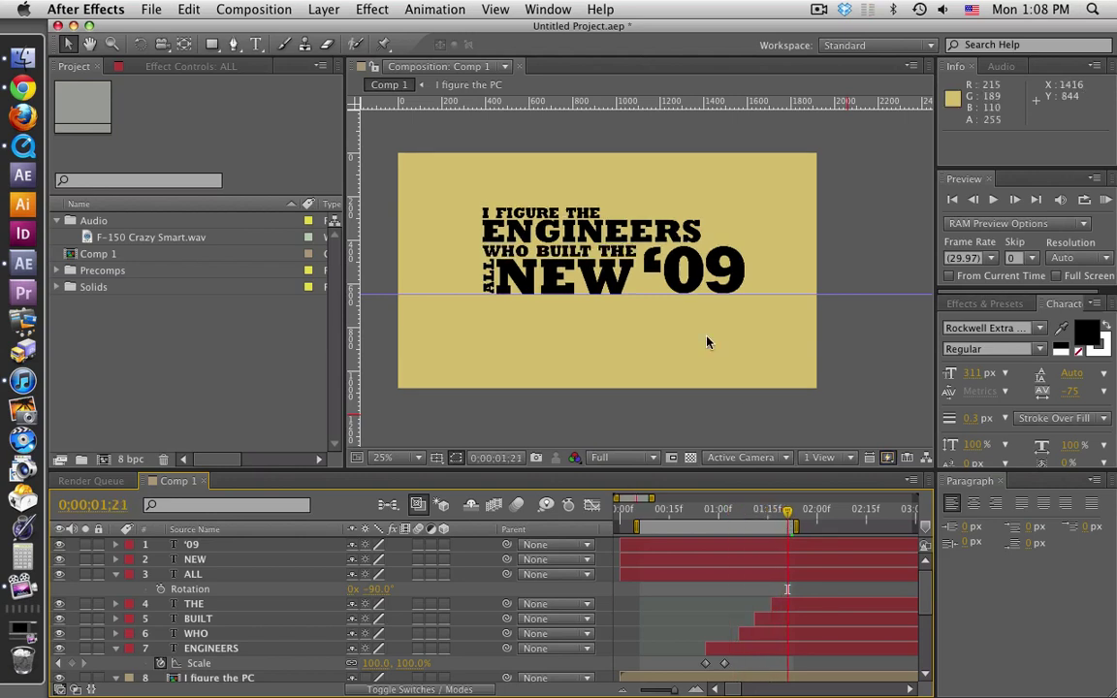
{"action": "left_click", "coordinate": [704, 581]}
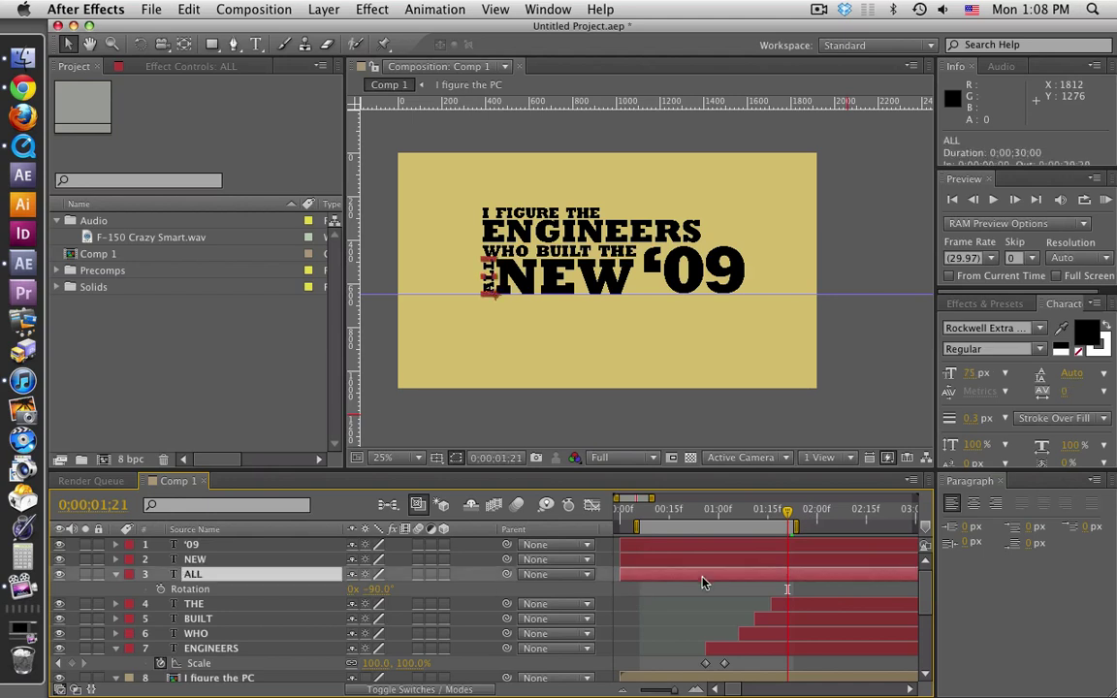
{"action": "left_click", "coordinate": [800, 517]}
{"action": "left_click_drag", "start_coordinate": [800, 517], "coordinate": [803, 517]}
{"action": "scroll", "coordinate": [811, 580], "scroll_direction": "down", "scroll_amount": 5}
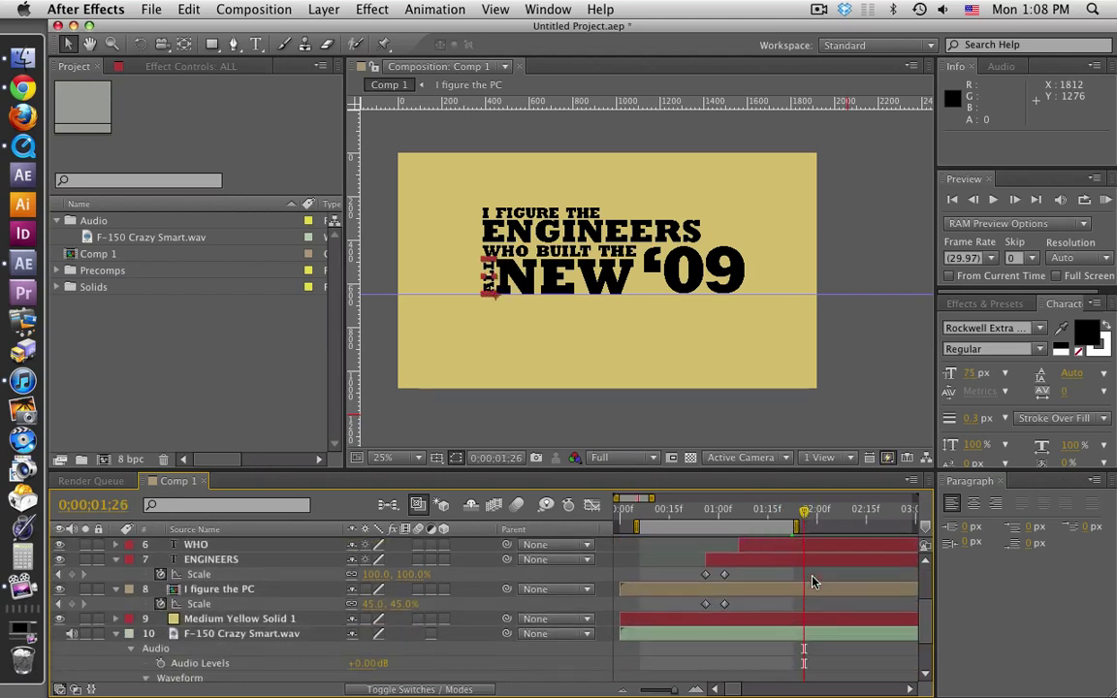
{"action": "scroll", "coordinate": [813, 586], "scroll_direction": "up", "scroll_amount": 5}
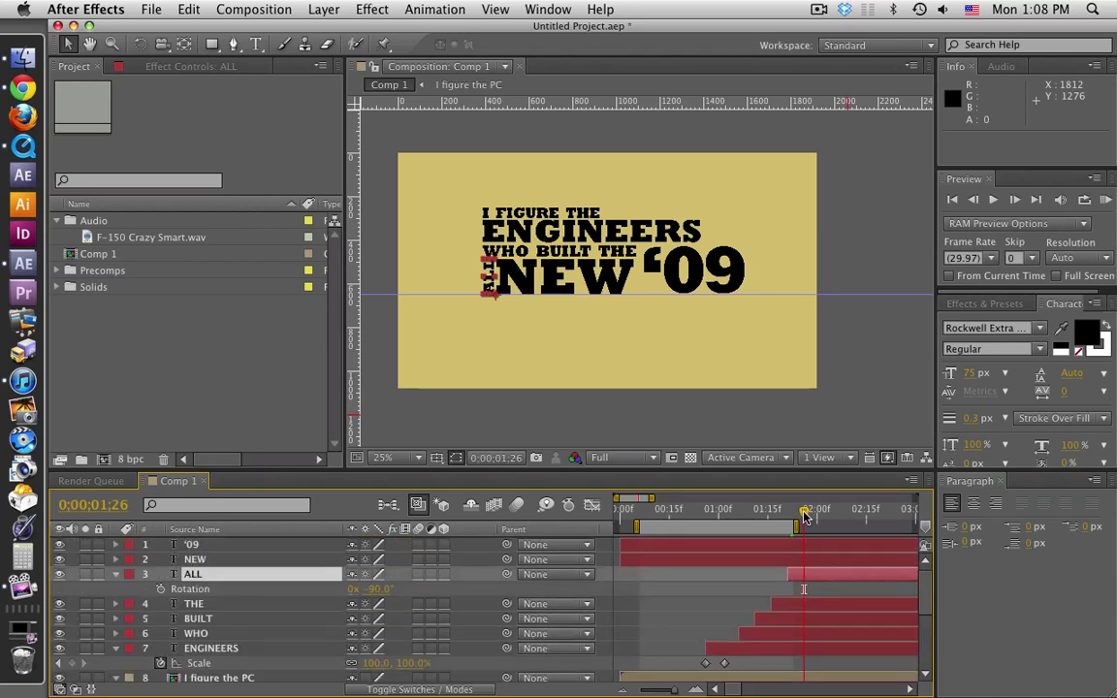
{"action": "key", "text": "Page_Down"}
{"action": "left_click", "coordinate": [816, 559]}
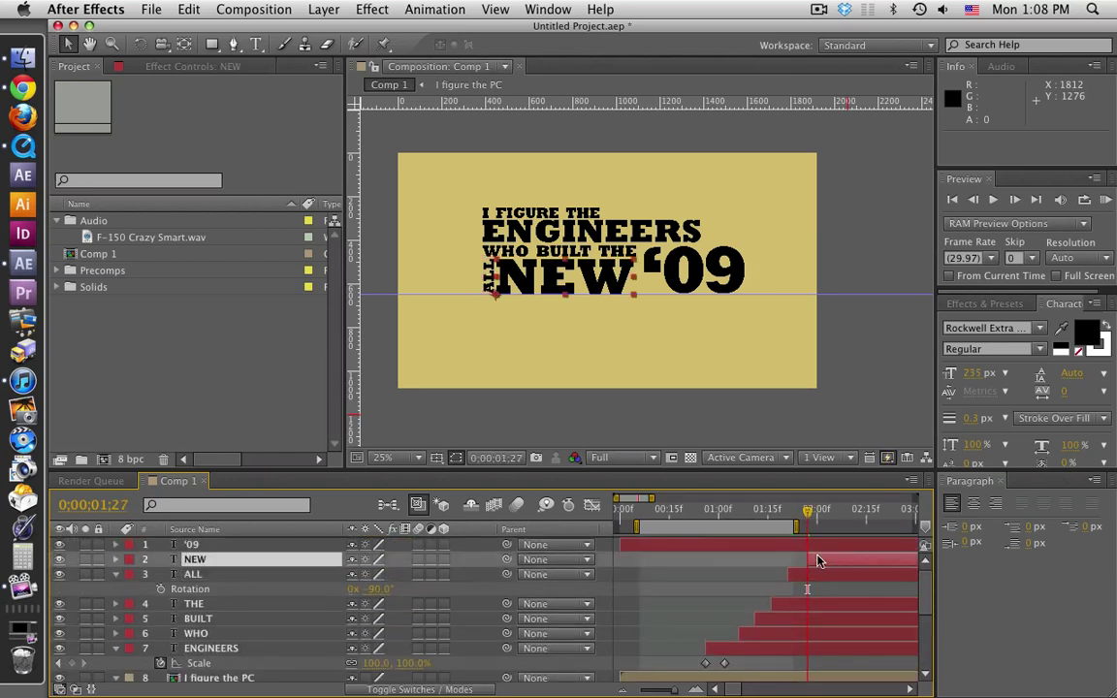
Trim the '09 layer to start at 0;00;02;05 and preview the text timing over an extended work area.
{"action": "left_click_drag", "start_coordinate": [810, 523], "coordinate": [880, 526]}
{"action": "left_click", "coordinate": [838, 546]}
{"action": "key", "text": "alt+bracketleft"}
{"action": "key", "text": "KP_0"}
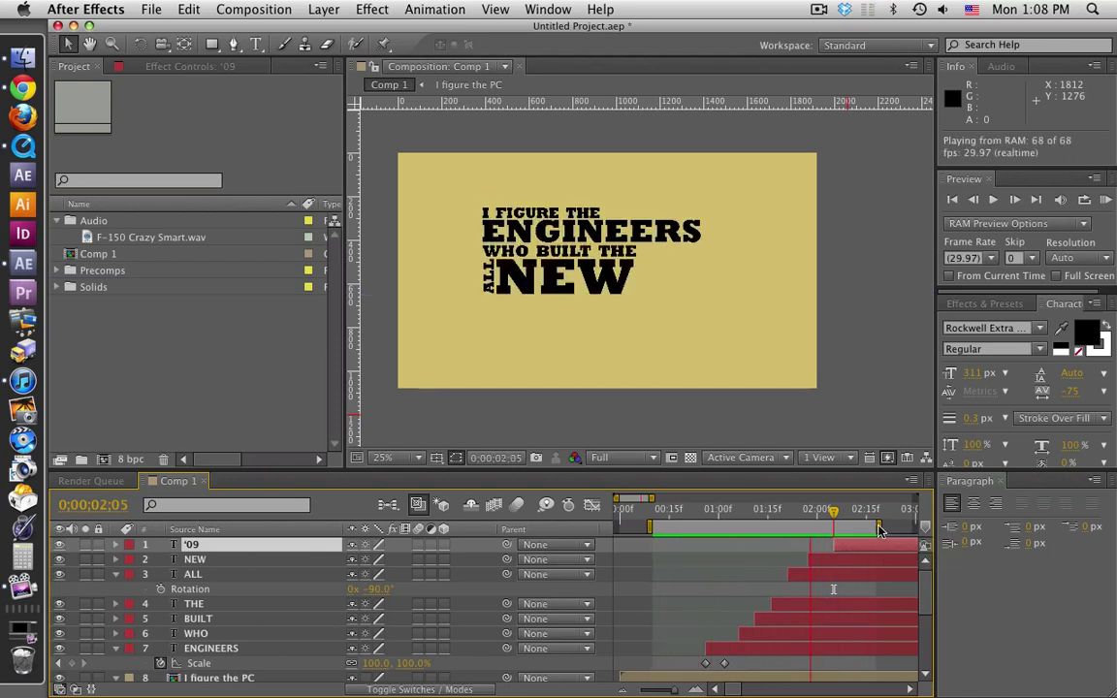
{"action": "key", "text": "space"}
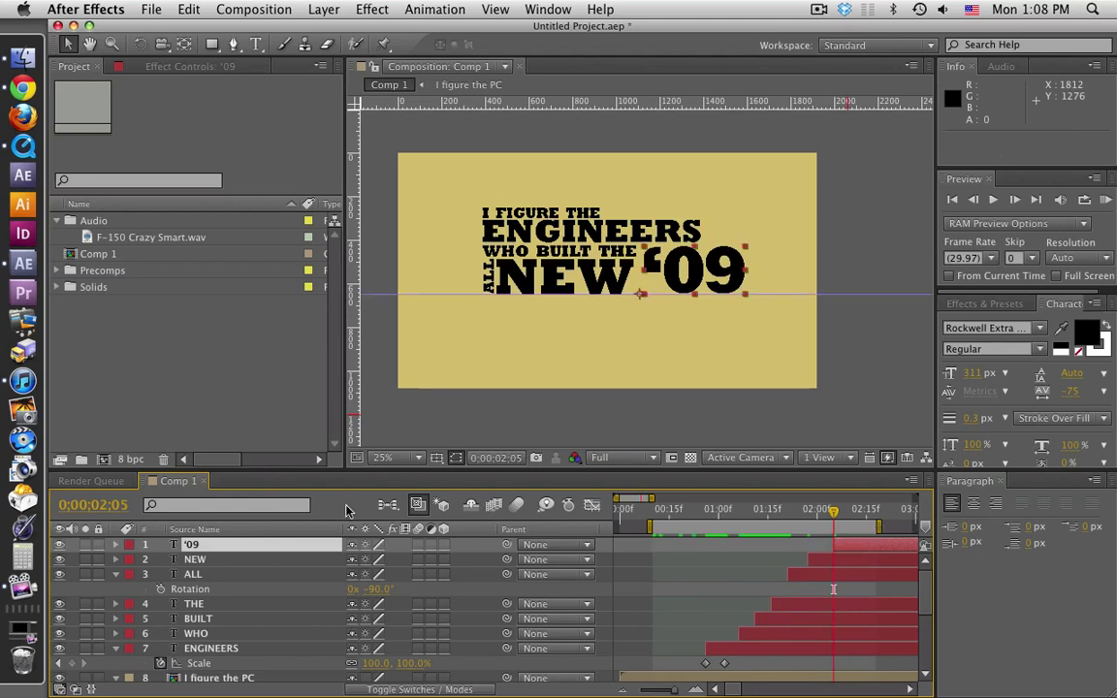
Scrub the commercial in QuickTime Player to study how the text shifts up for F-150, and return to After Effects.
{"action": "left_click", "coordinate": [17, 154]}
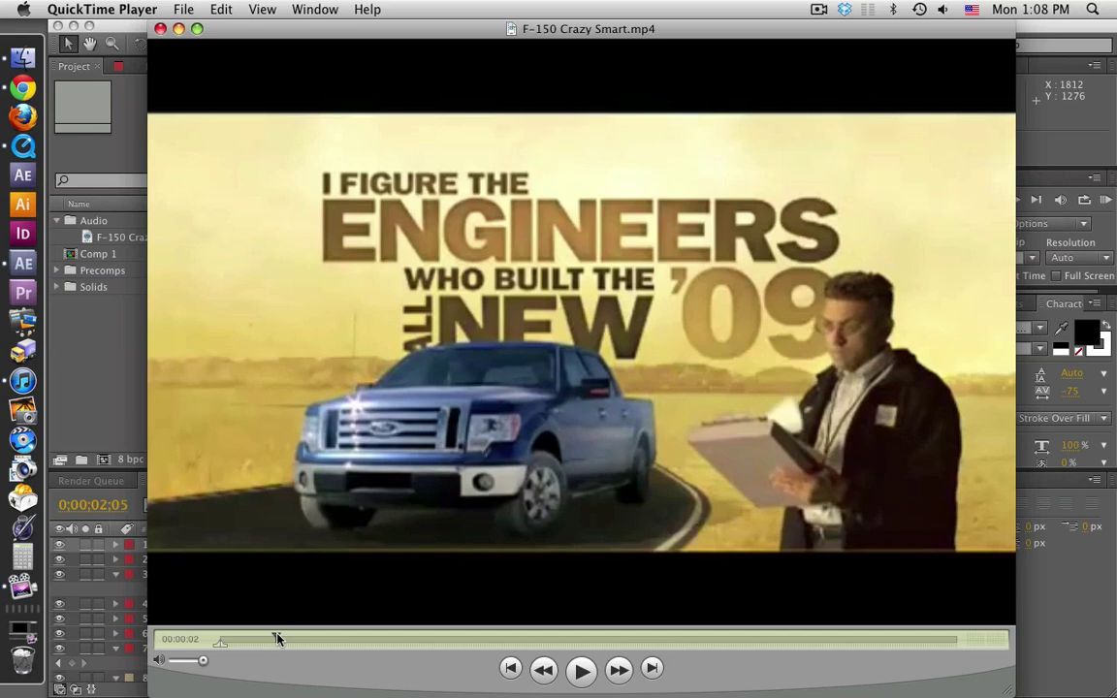
{"action": "left_click_drag", "start_coordinate": [274, 636], "coordinate": [282, 637]}
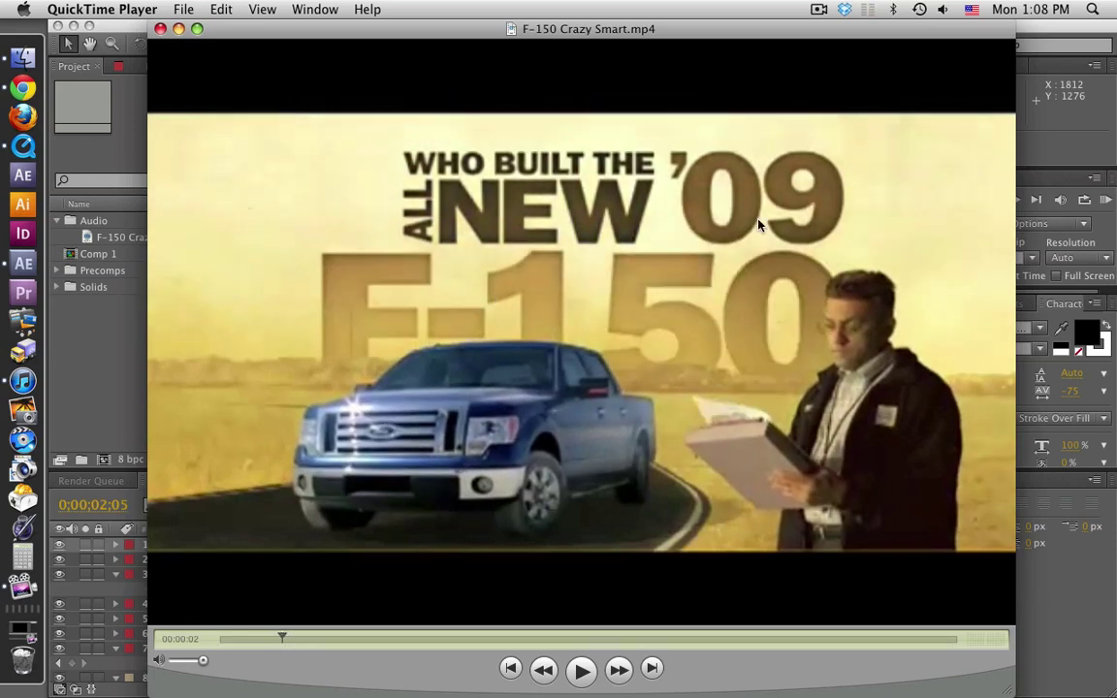
{"action": "left_click_drag", "start_coordinate": [279, 638], "coordinate": [282, 638]}
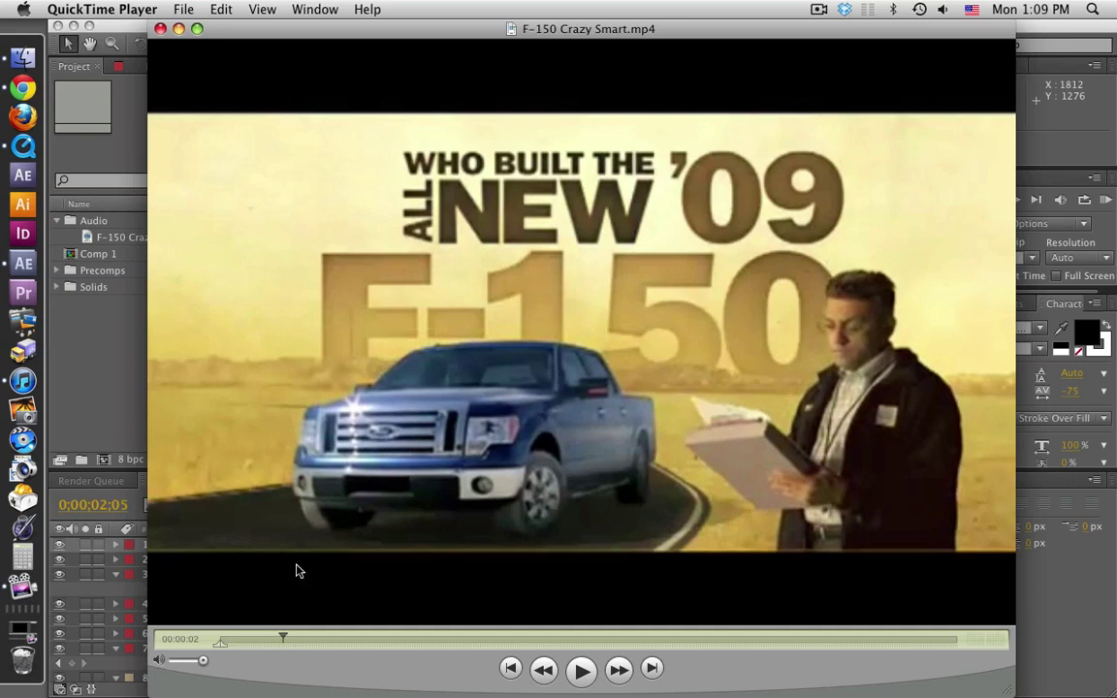
{"action": "left_click", "coordinate": [128, 408]}
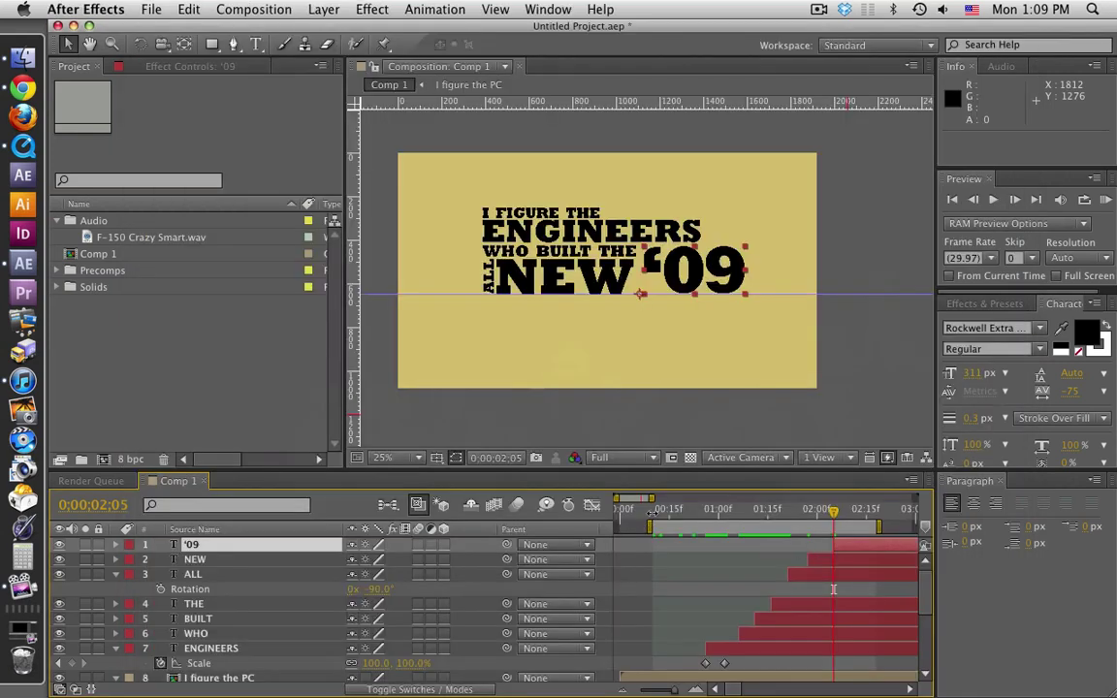
Extend the work area to 0;00;02;23 and locate the next spoken word in the audio, leaving the current time at 0;00;02;14.
{"action": "left_click_drag", "start_coordinate": [658, 507], "coordinate": [651, 507]}
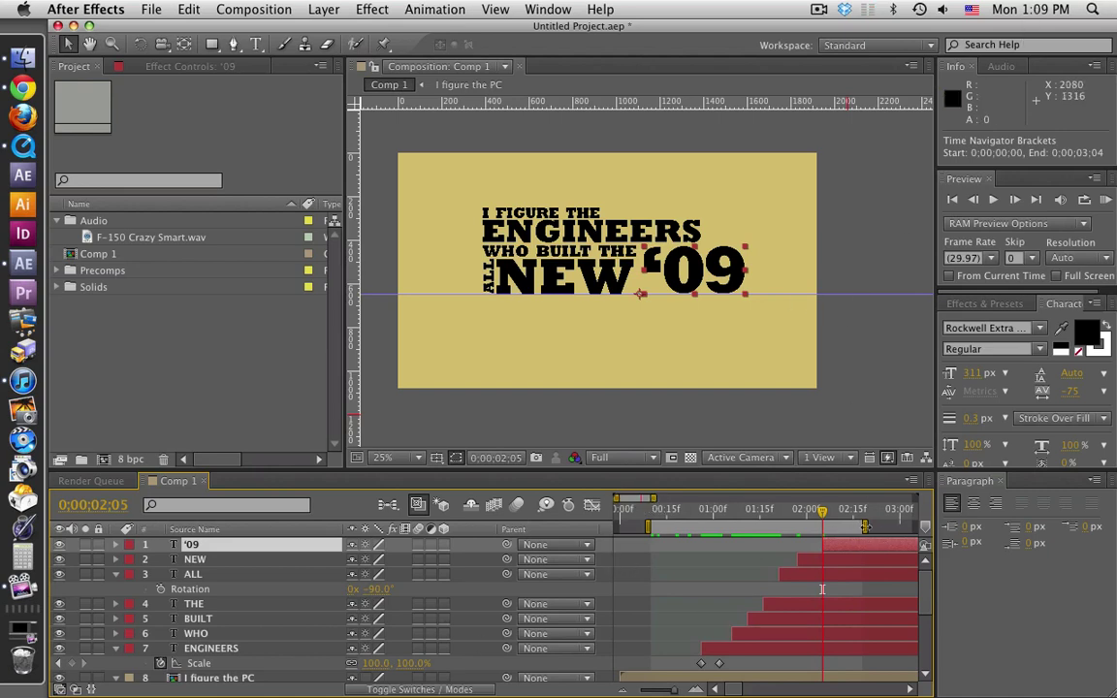
{"action": "left_click_drag", "start_coordinate": [825, 517], "coordinate": [832, 515]}
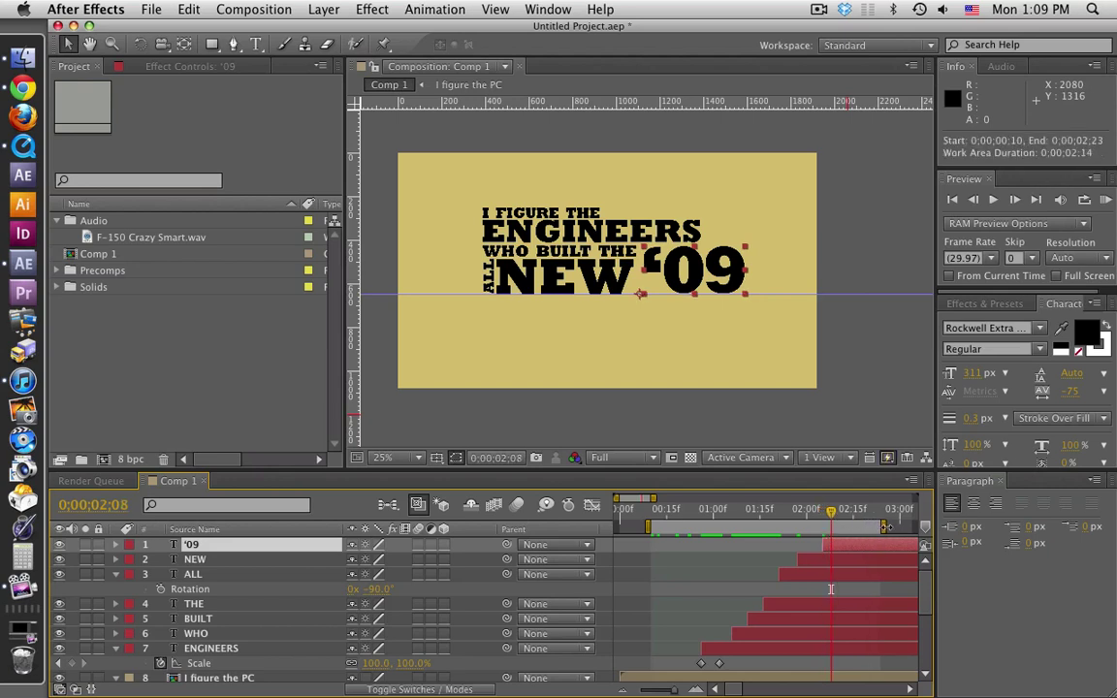
{"action": "scroll", "coordinate": [928, 651], "scroll_direction": "down", "scroll_amount": 5}
{"action": "scroll", "coordinate": [927, 650], "scroll_direction": "down", "scroll_amount": 2}
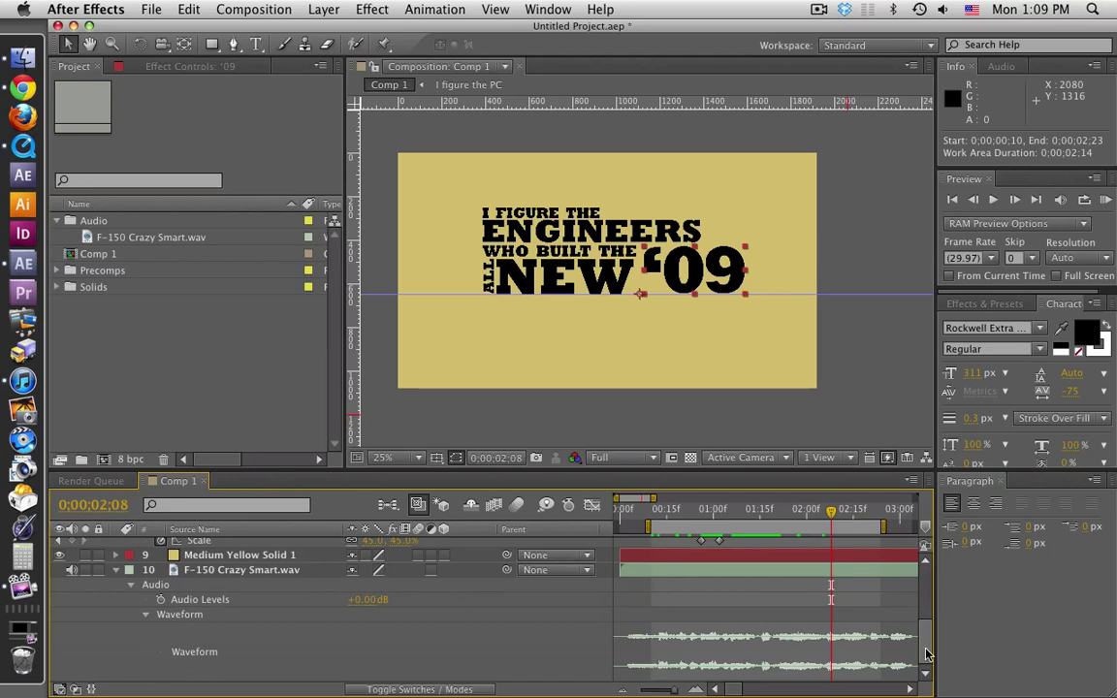
{"action": "key", "text": "KP_Decimal"}
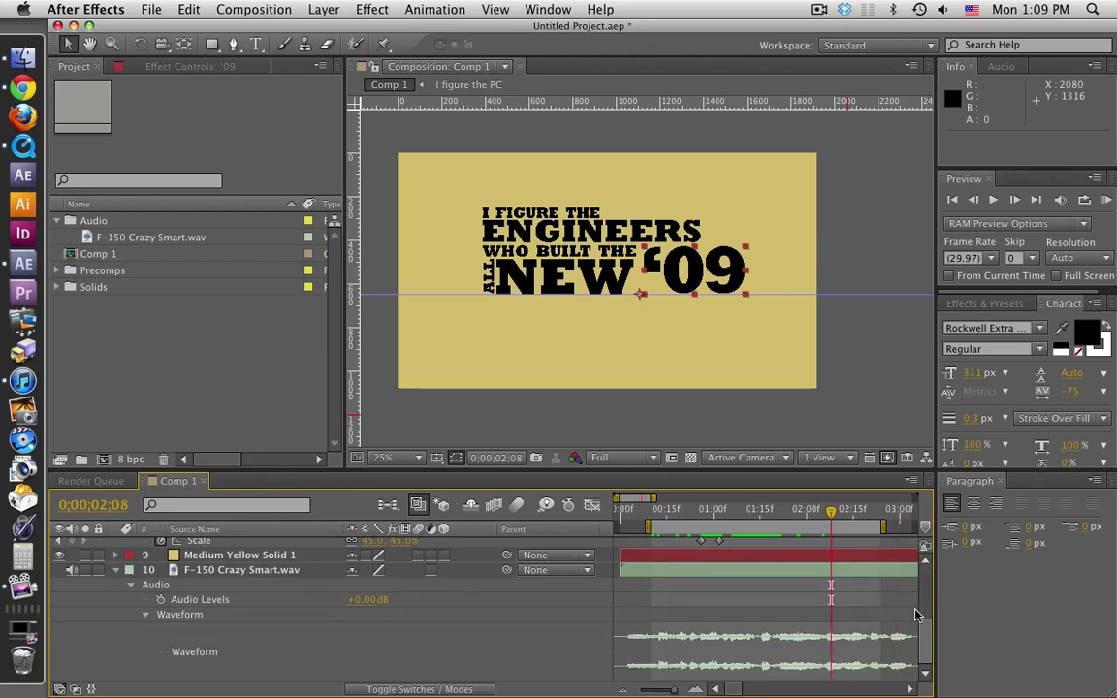
{"action": "left_click_drag", "start_coordinate": [835, 515], "coordinate": [850, 515]}
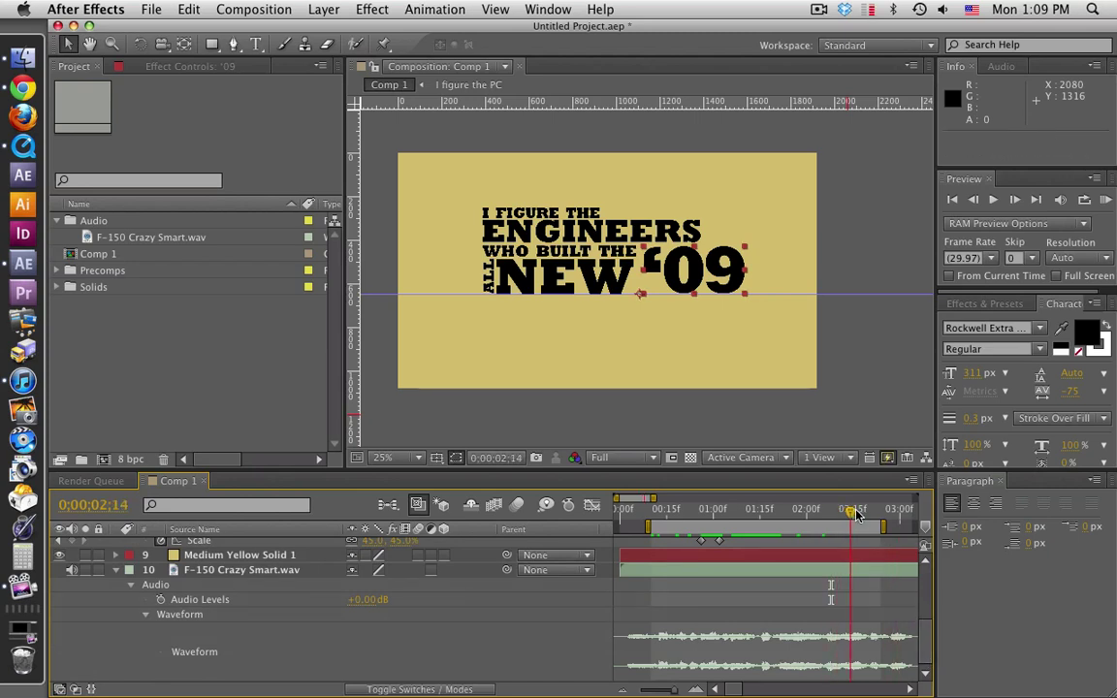
{"action": "scroll", "coordinate": [852, 588], "scroll_direction": "up", "scroll_amount": 7}
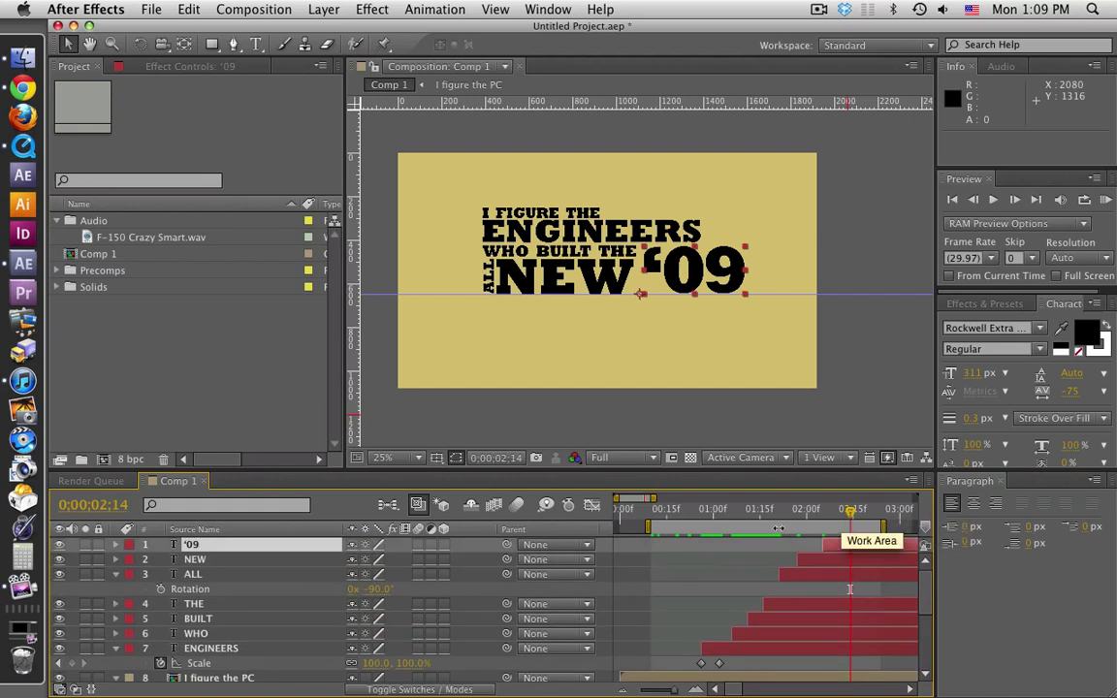
Reveal the Position property of the ENGINEERS and I figure the PC layers.
{"action": "left_click", "coordinate": [224, 679]}
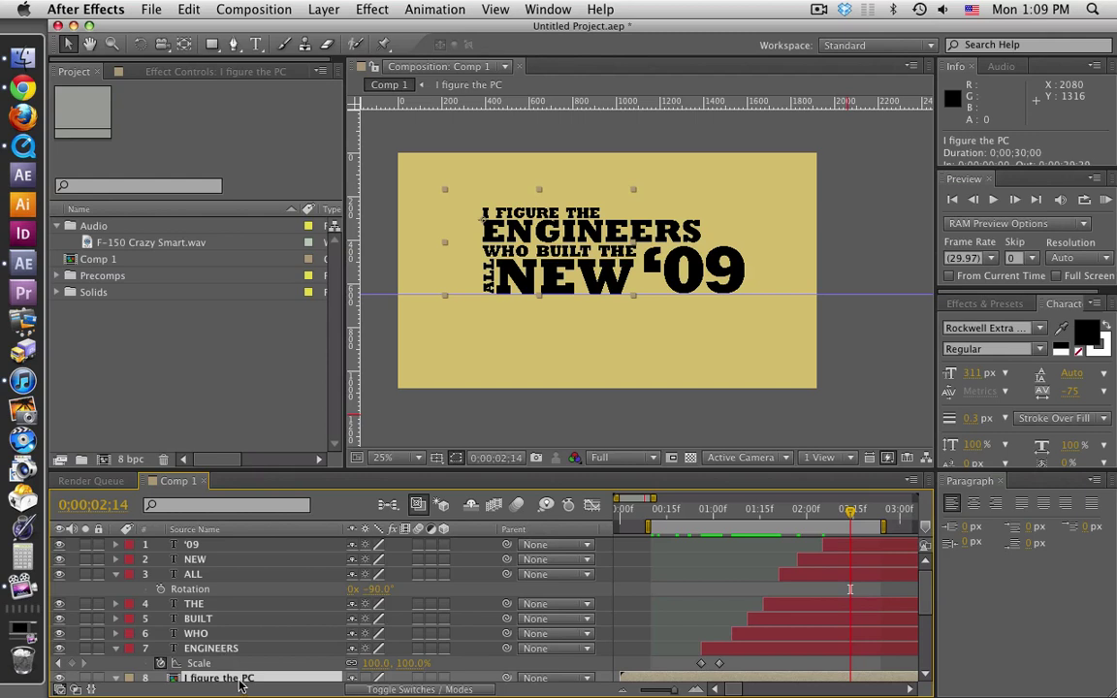
{"action": "scroll", "coordinate": [268, 649], "scroll_direction": "down", "scroll_amount": 2}
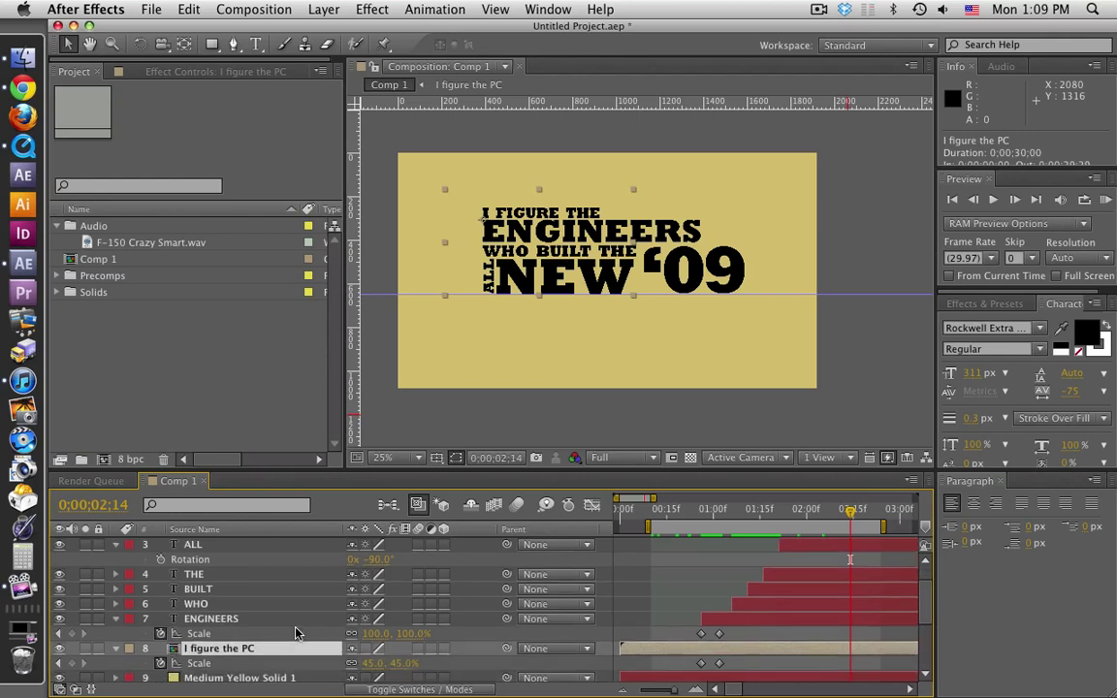
{"action": "left_click", "coordinate": [233, 621], "text": "shift"}
{"action": "key", "text": "End"}
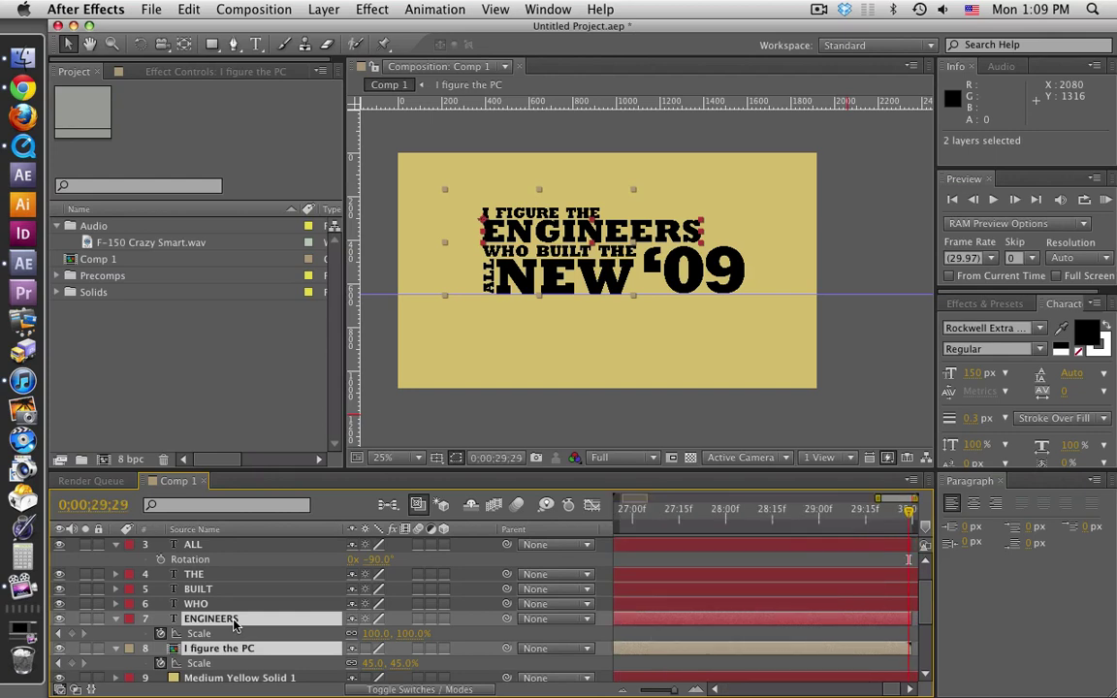
{"action": "key", "text": "p"}
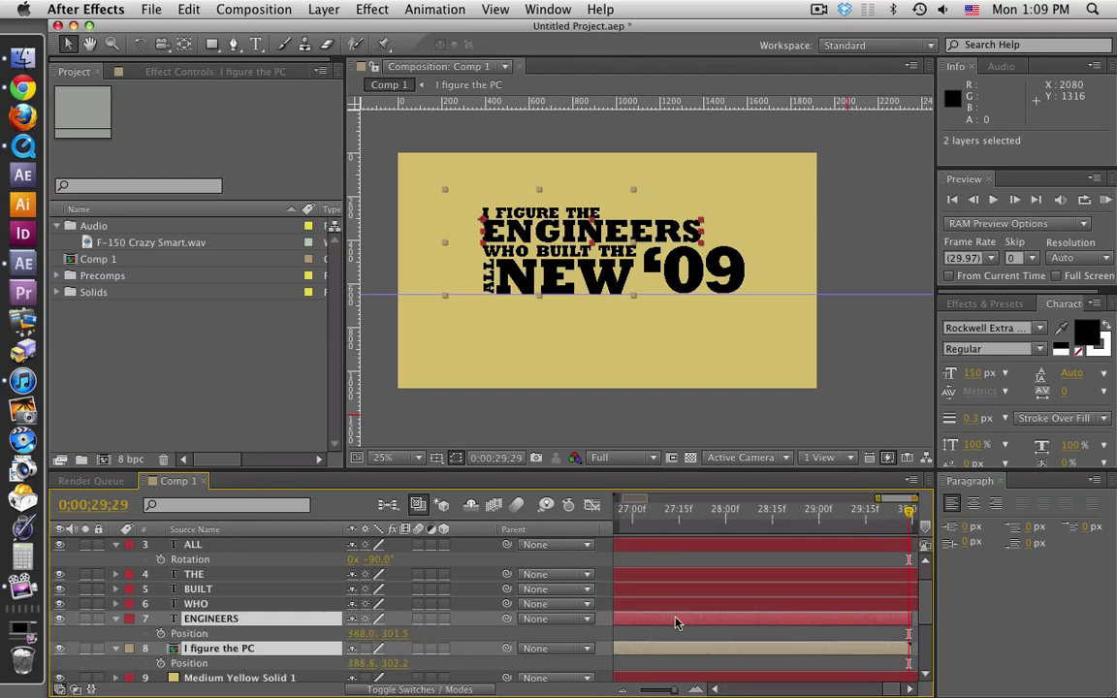
{"action": "left_click", "coordinate": [622, 634]}
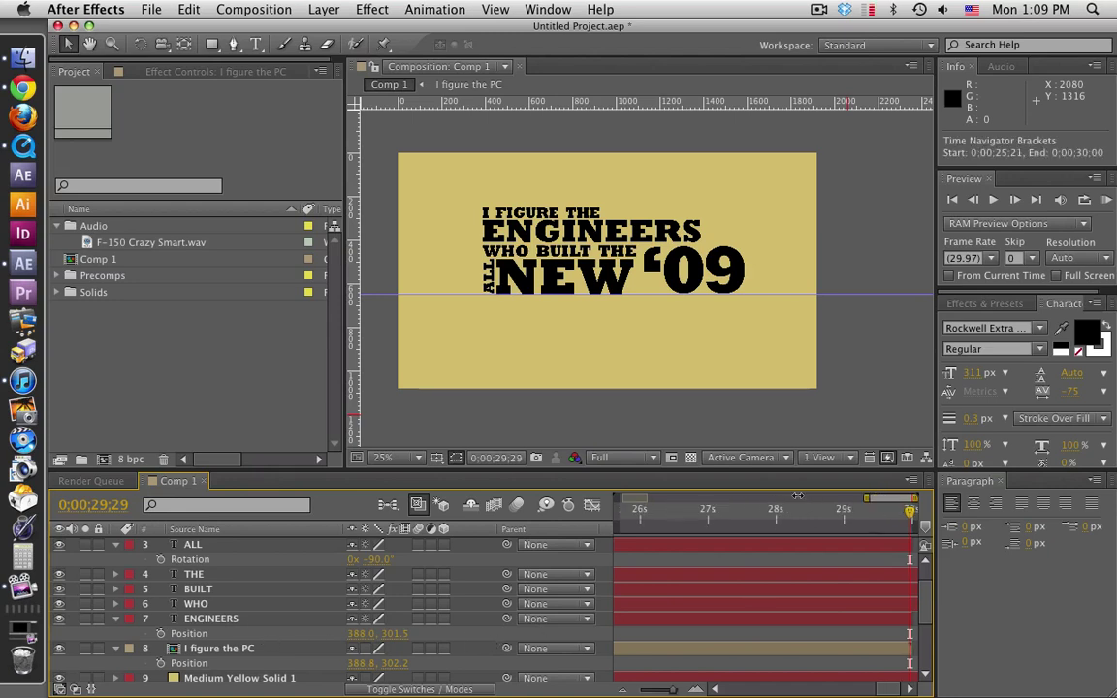
{"action": "left_click_drag", "start_coordinate": [877, 498], "coordinate": [606, 498]}
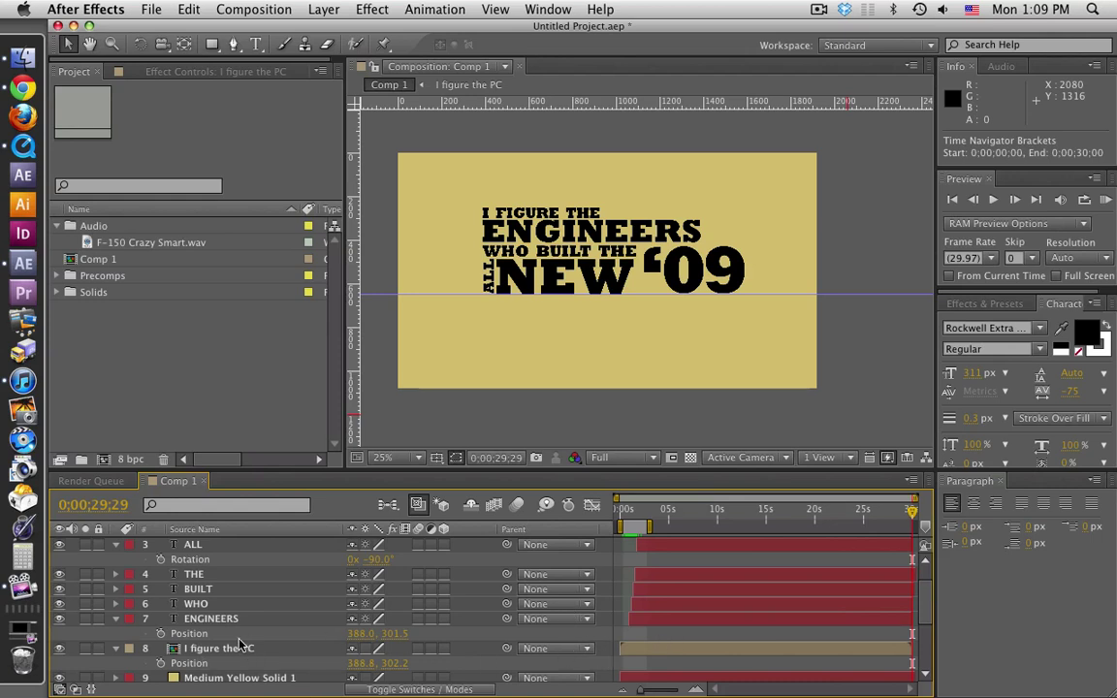
{"action": "left_click", "coordinate": [161, 633]}
{"action": "left_click", "coordinate": [161, 663]}
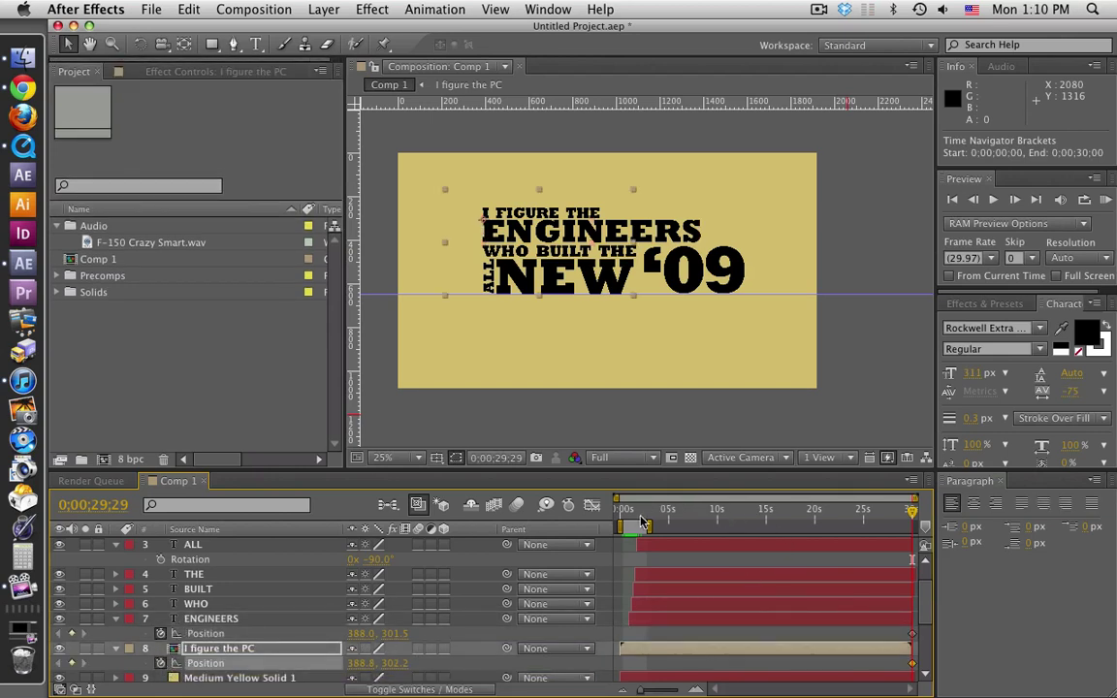
{"action": "scroll", "coordinate": [793, 587], "scroll_direction": "down", "scroll_amount": 5}
{"action": "scroll", "coordinate": [793, 588], "scroll_direction": "up", "scroll_amount": 4}
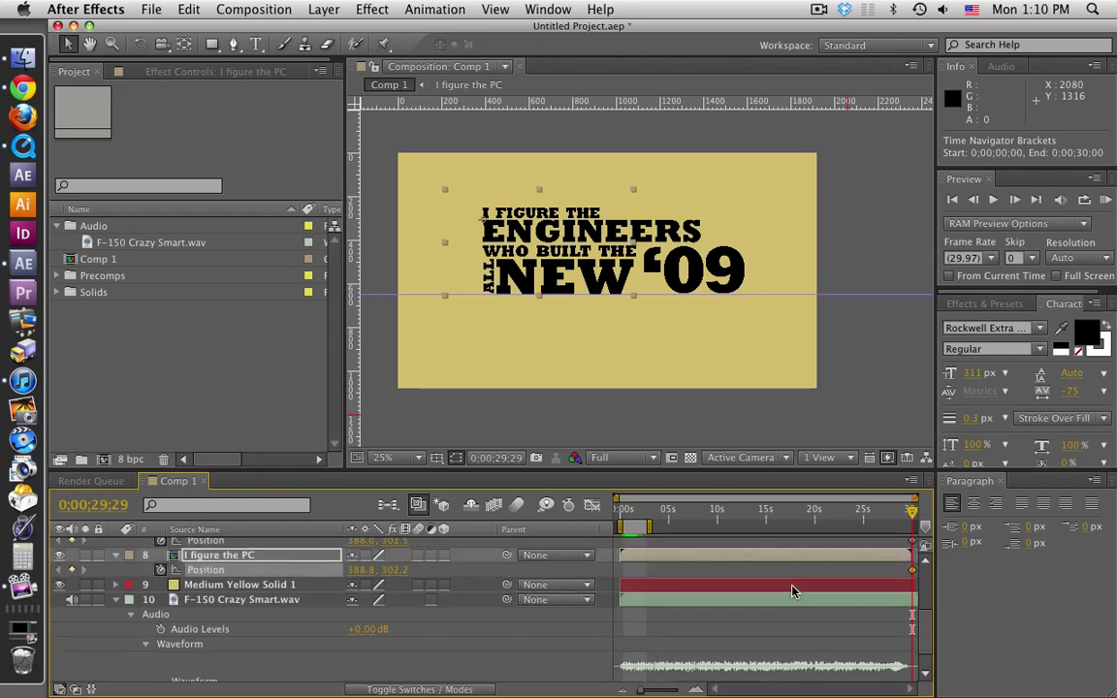
{"action": "left_click", "coordinate": [665, 514]}
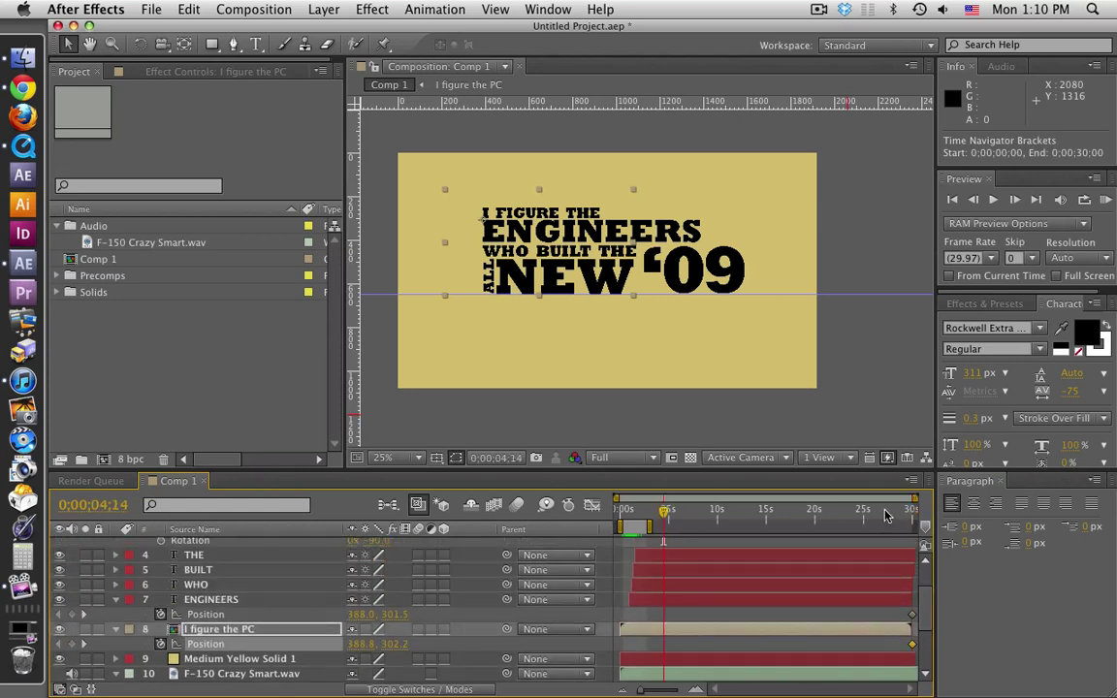
{"action": "left_click_drag", "start_coordinate": [916, 498], "coordinate": [702, 505]}
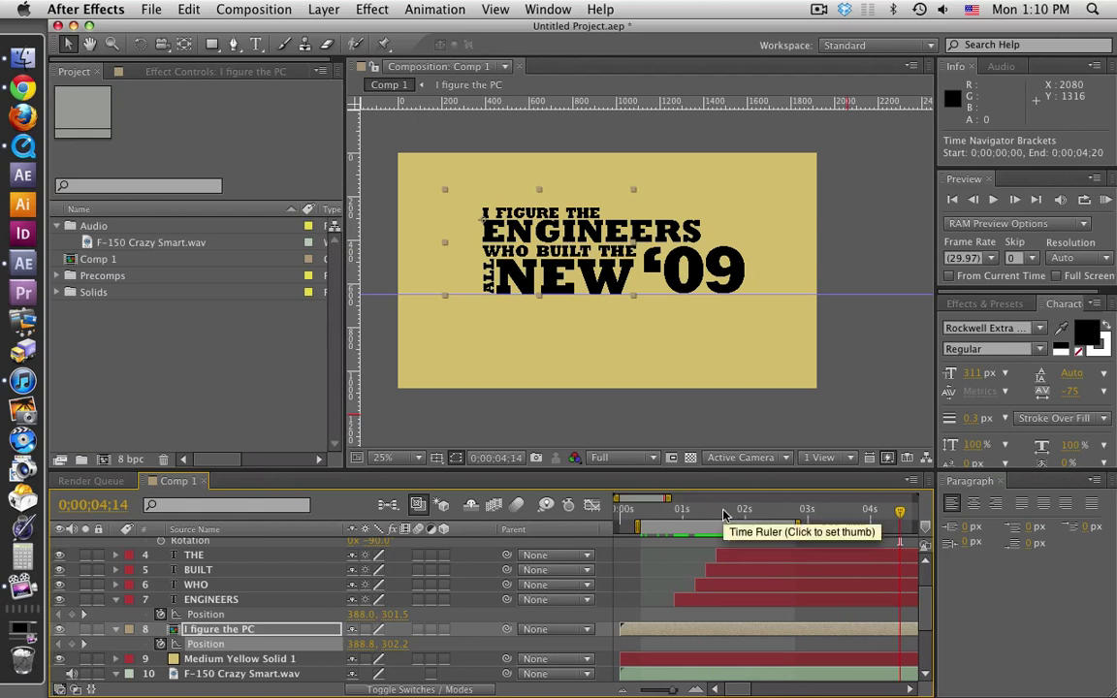
{"action": "left_click", "coordinate": [161, 614]}
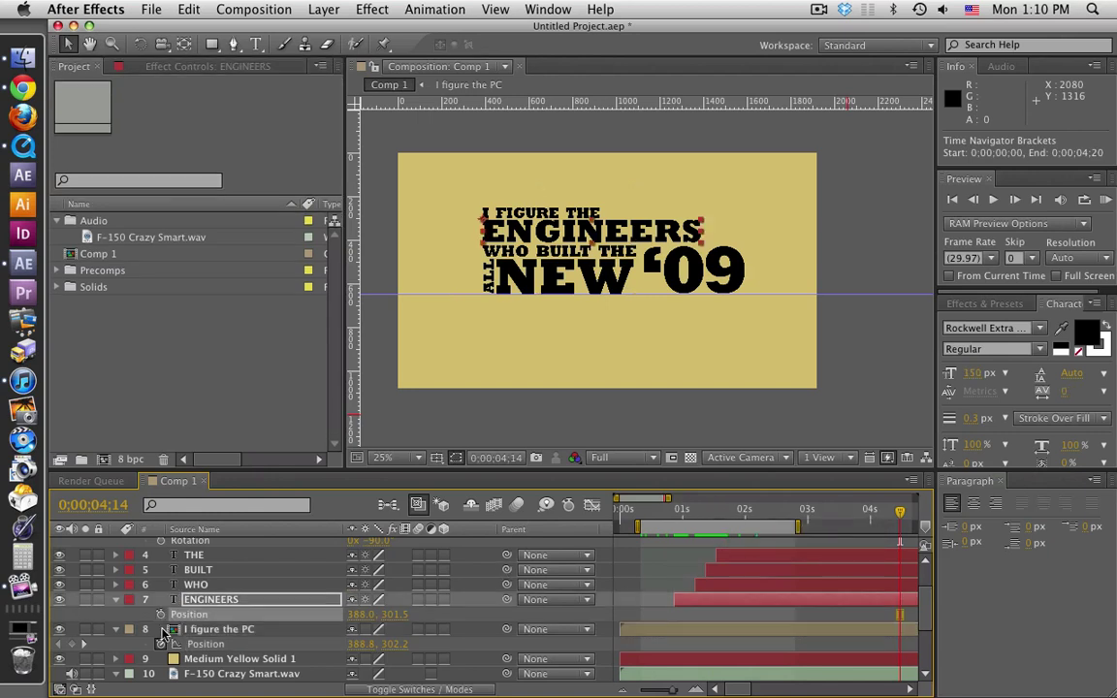
{"action": "left_click", "coordinate": [161, 644]}
Preview the audio from 0;00;01;25 to find the next word's start and set the current time to 0;00;02;13.
{"action": "scroll", "coordinate": [617, 546], "scroll_direction": "down", "scroll_amount": 5}
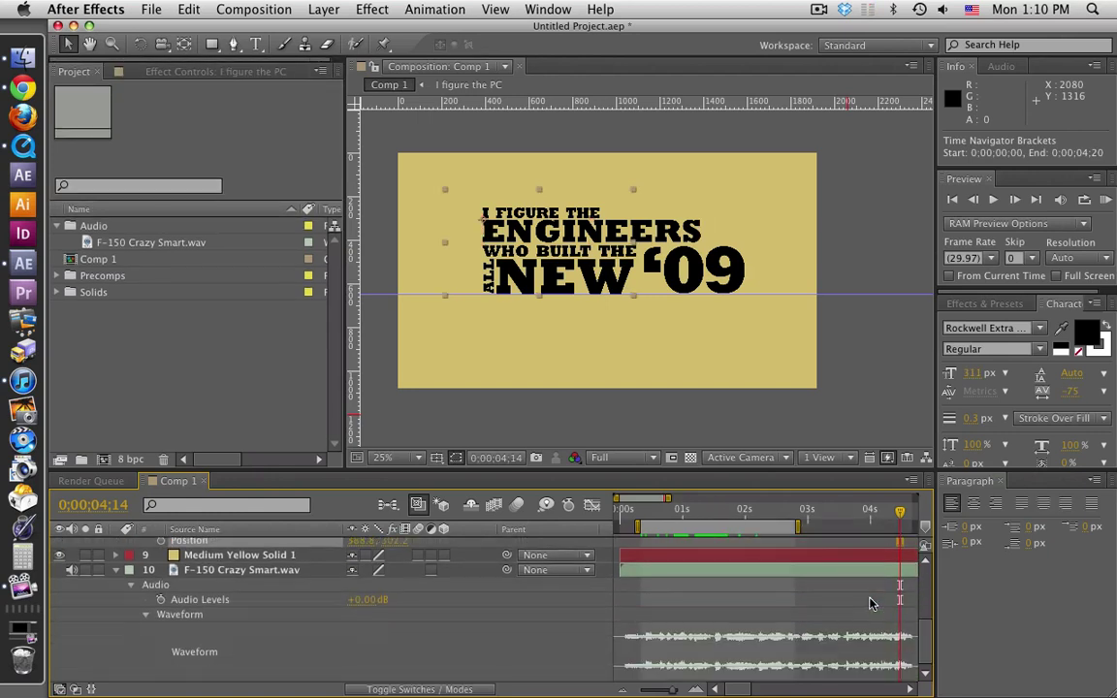
{"action": "scroll", "coordinate": [683, 512], "scroll_direction": "up", "scroll_amount": 3}
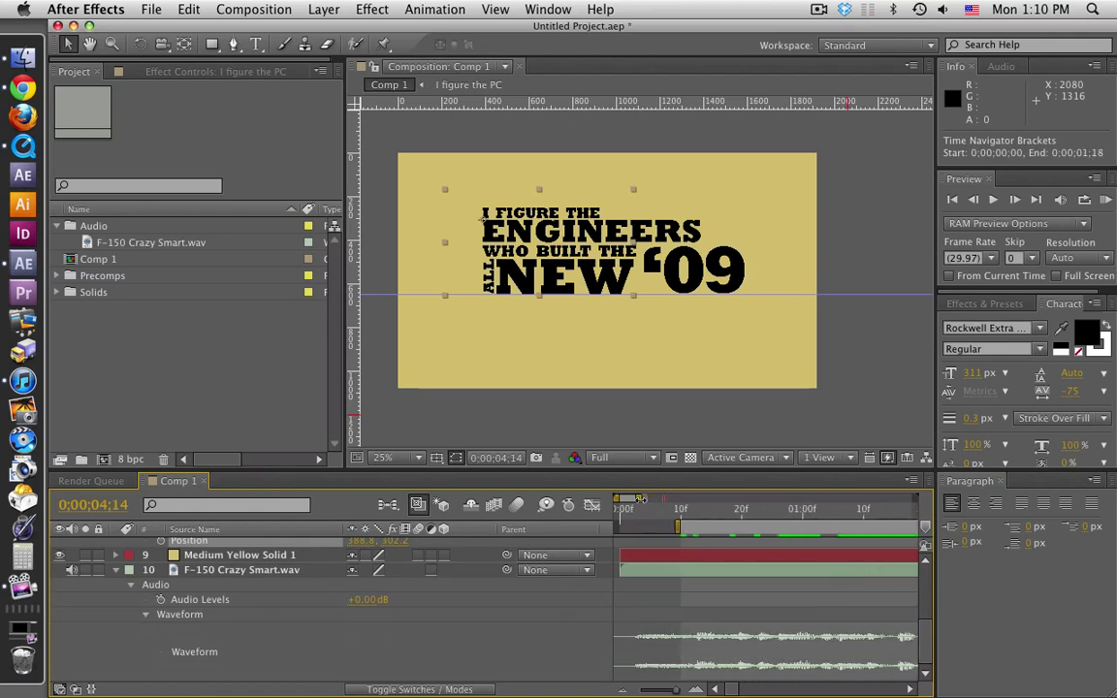
{"action": "left_click_drag", "start_coordinate": [629, 501], "coordinate": [651, 501]}
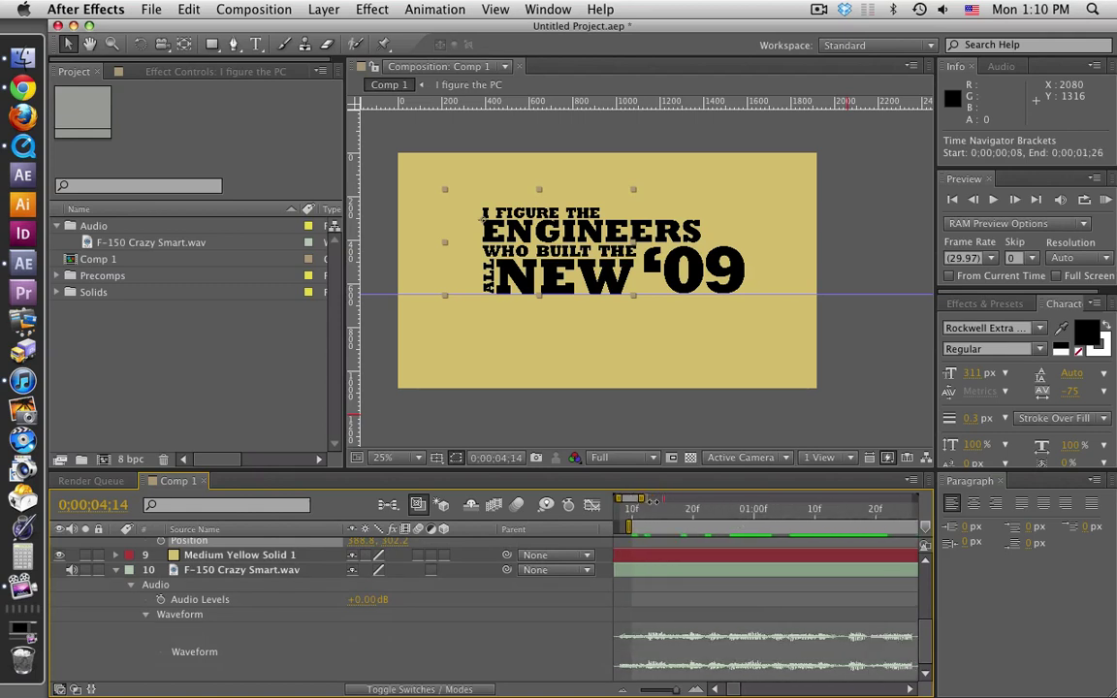
{"action": "left_click", "coordinate": [766, 512]}
{"action": "scroll", "coordinate": [708, 596], "scroll_direction": "up", "scroll_amount": 3}
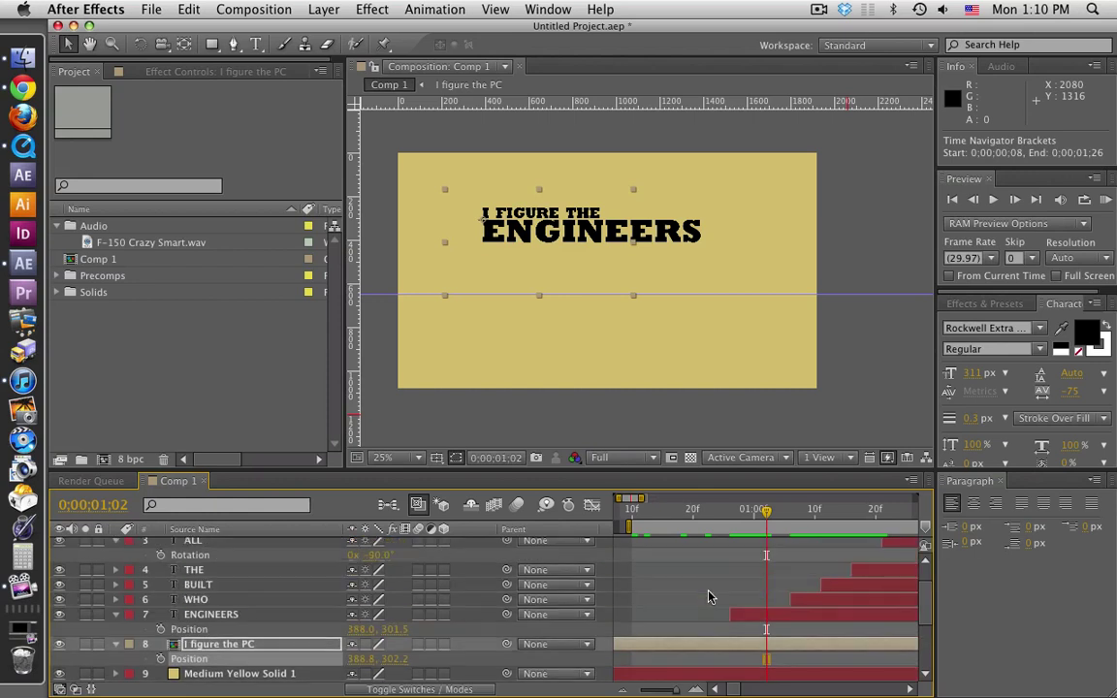
{"action": "left_click_drag", "start_coordinate": [646, 500], "coordinate": [647, 500]}
{"action": "left_click", "coordinate": [694, 511]}
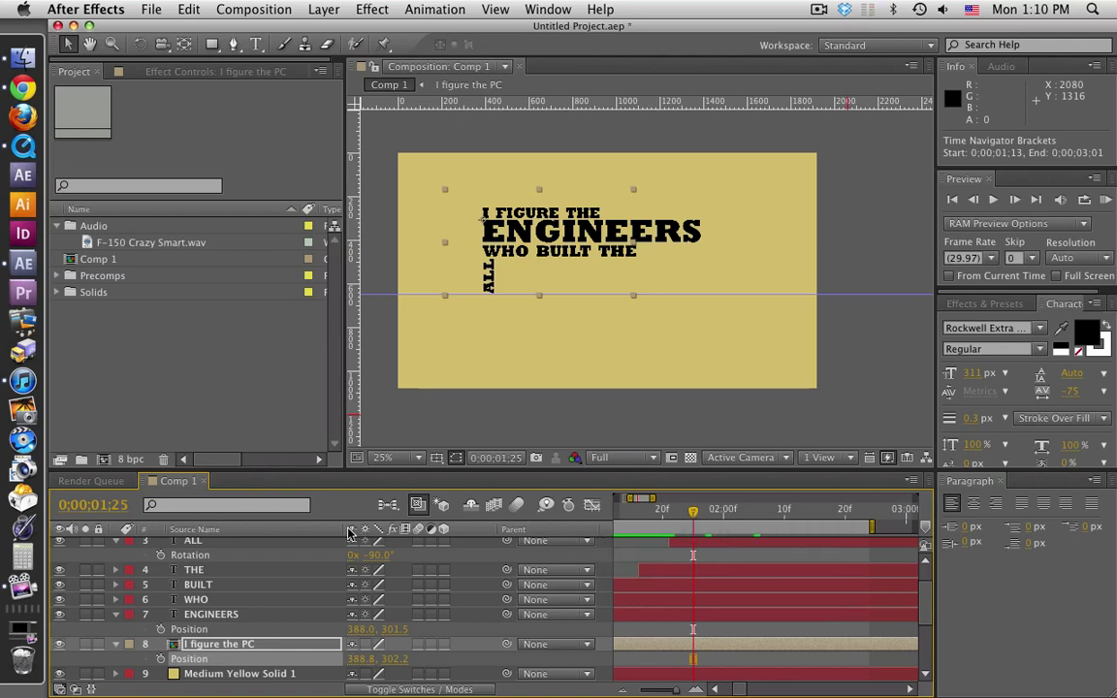
{"action": "left_click_drag", "start_coordinate": [343, 529], "coordinate": [282, 528]}
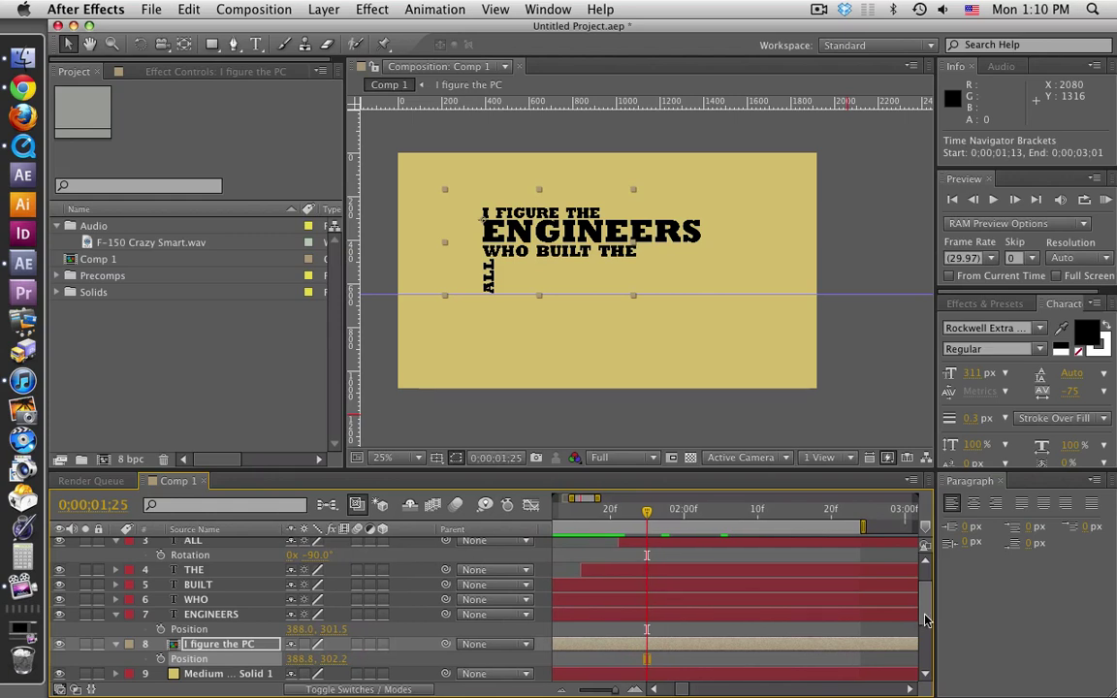
{"action": "scroll", "coordinate": [926, 635], "scroll_direction": "down", "scroll_amount": 3}
{"action": "left_click_drag", "start_coordinate": [927, 638], "coordinate": [926, 598]}
{"action": "scroll", "coordinate": [836, 543], "scroll_direction": "down", "scroll_amount": 5}
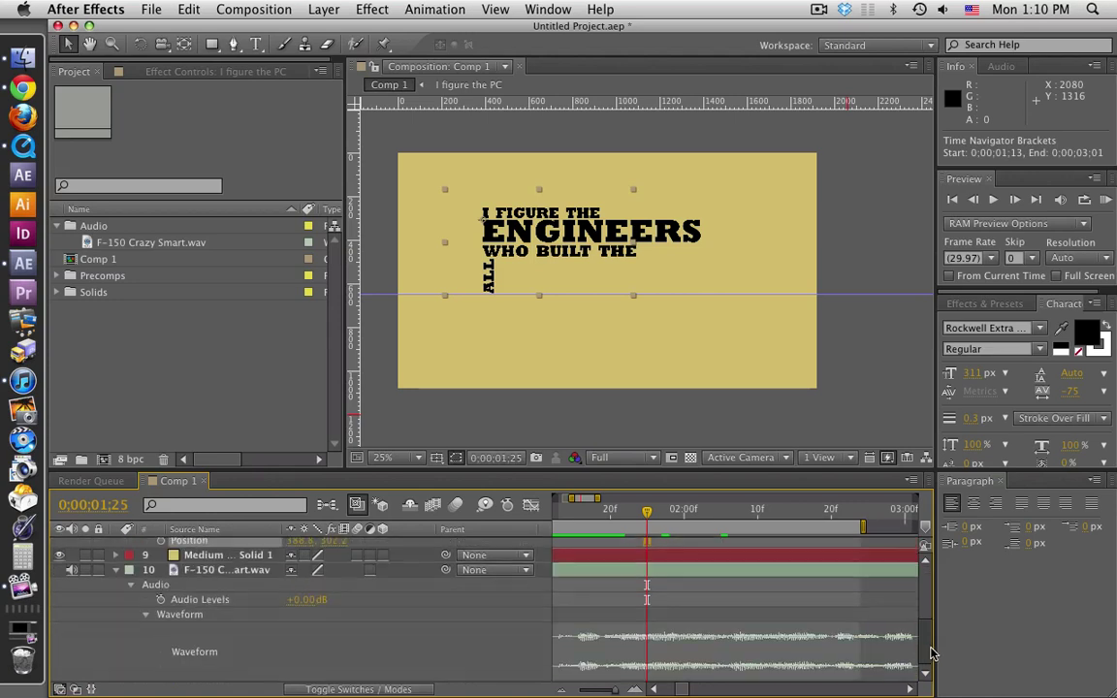
{"action": "key", "text": "KP_Decimal"}
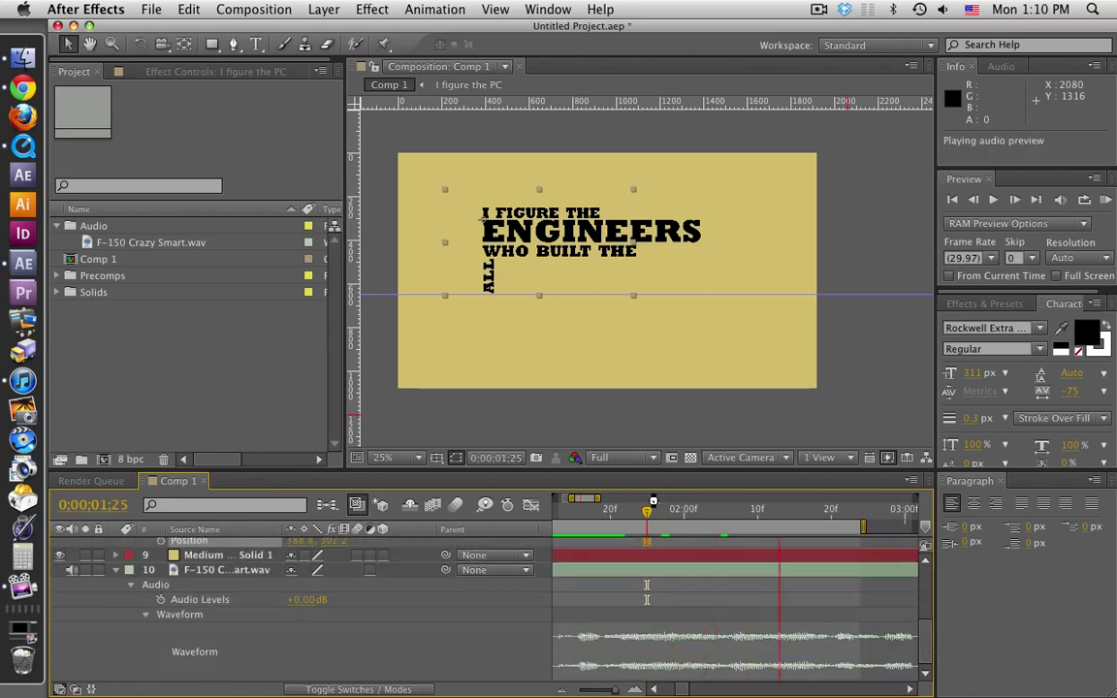
{"action": "left_click", "coordinate": [793, 513]}
{"action": "scroll", "coordinate": [844, 585], "scroll_direction": "up", "scroll_amount": 5}
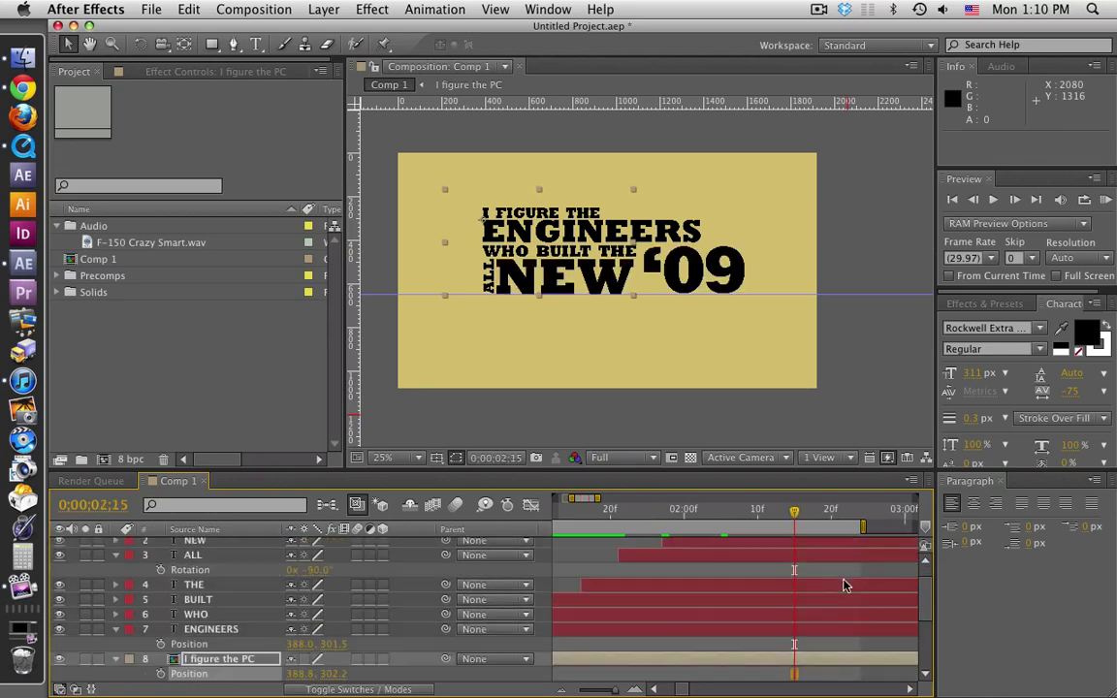
{"action": "left_click", "coordinate": [779, 514]}
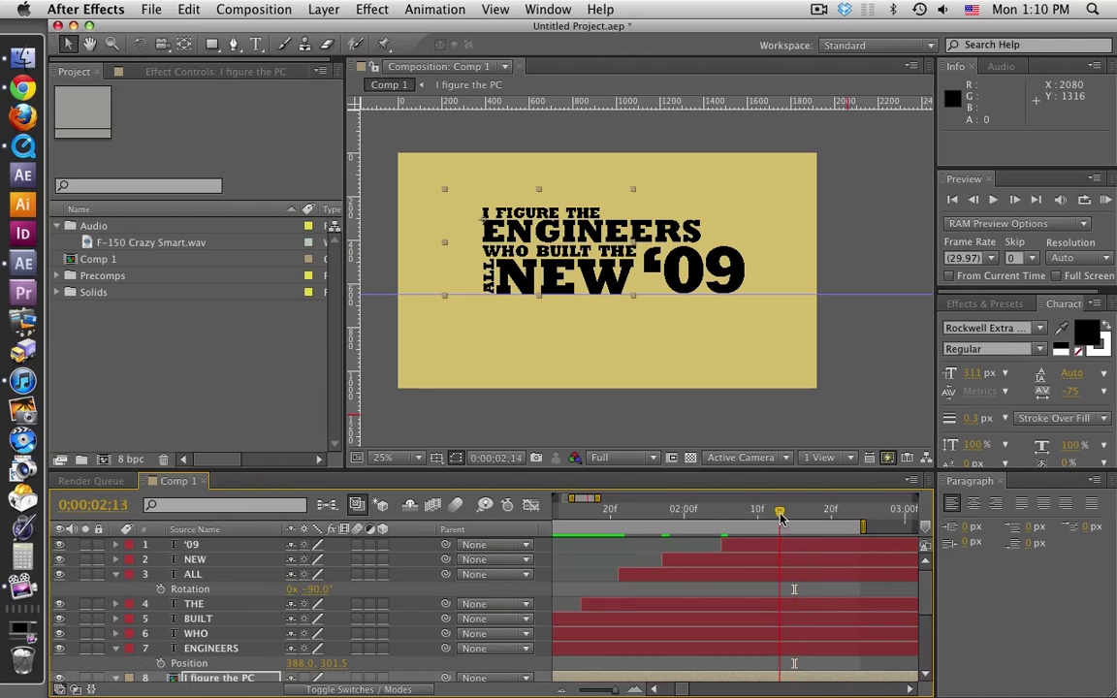
Enable Position keyframing on the ENGINEERS and I figure the PC layers with starting keyframes at 0;00;02;13.
{"action": "scroll", "coordinate": [199, 635], "scroll_direction": "down", "scroll_amount": 3}
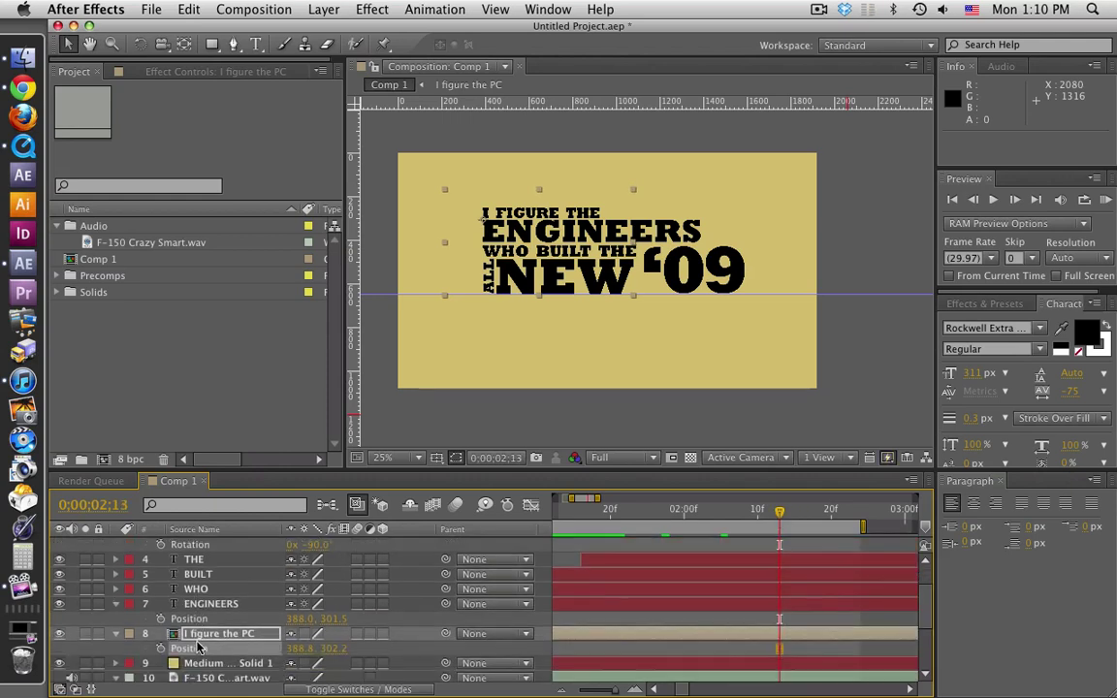
{"action": "left_click", "coordinate": [160, 618]}
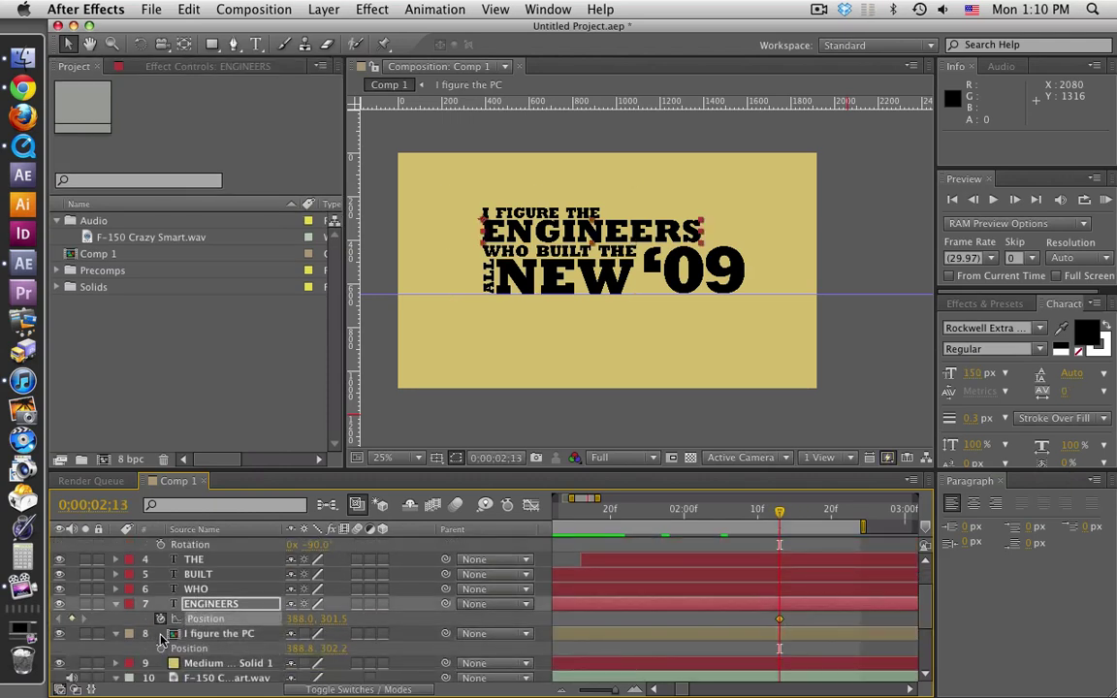
{"action": "left_click", "coordinate": [160, 648]}
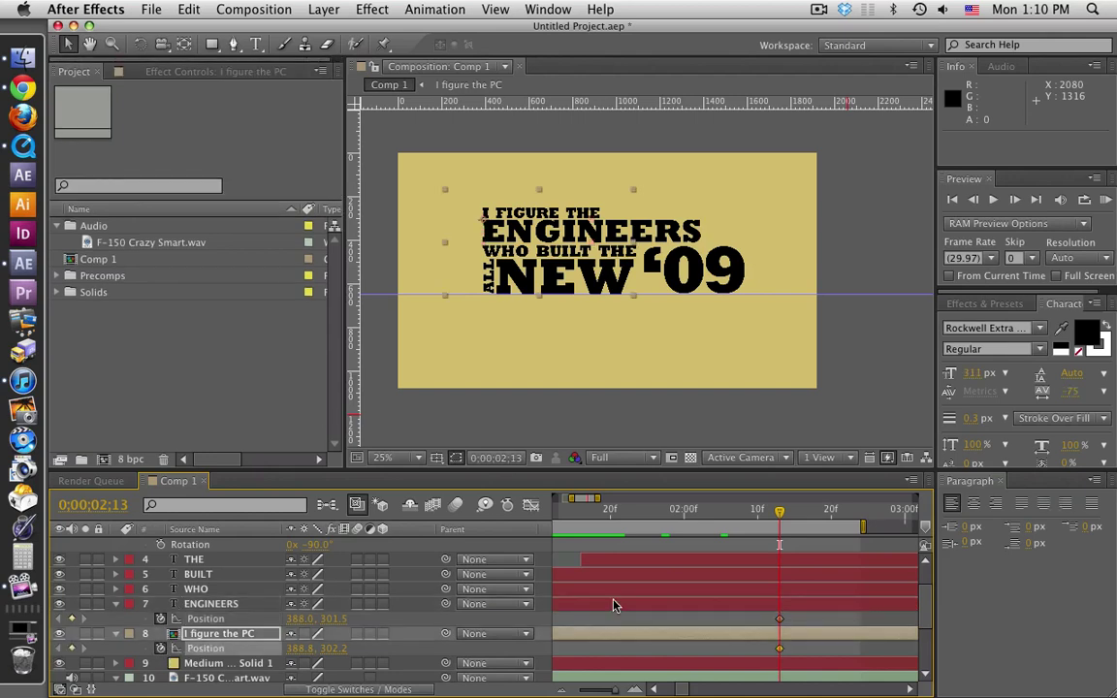
{"action": "left_click", "coordinate": [824, 512]}
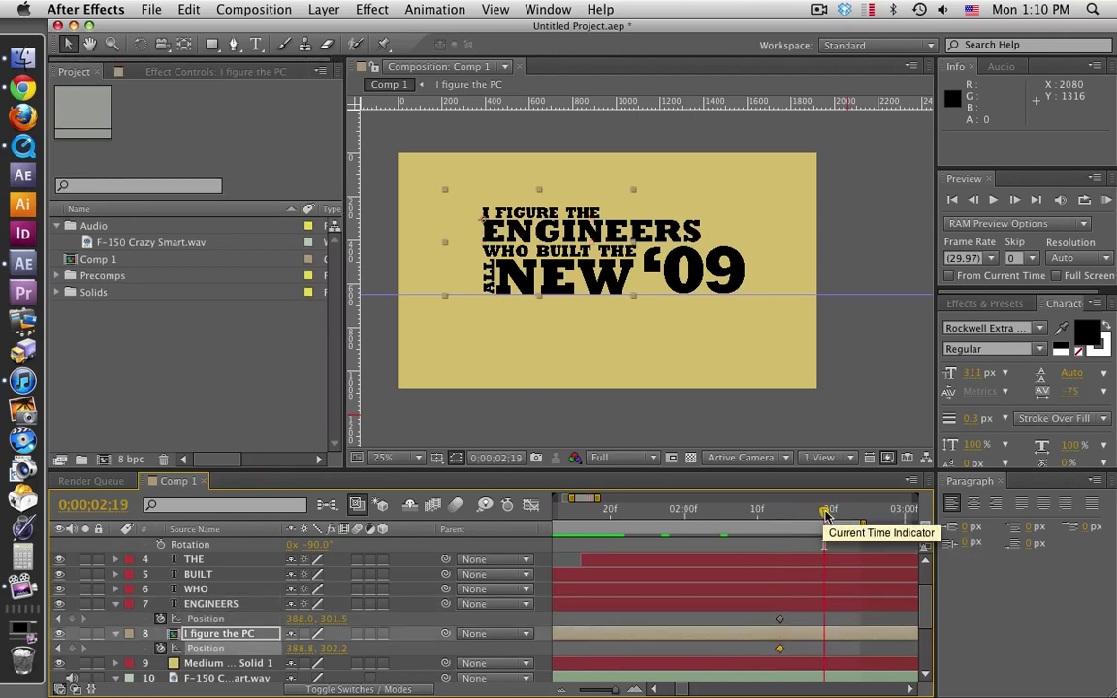
{"action": "left_click_drag", "start_coordinate": [824, 512], "coordinate": [780, 512]}
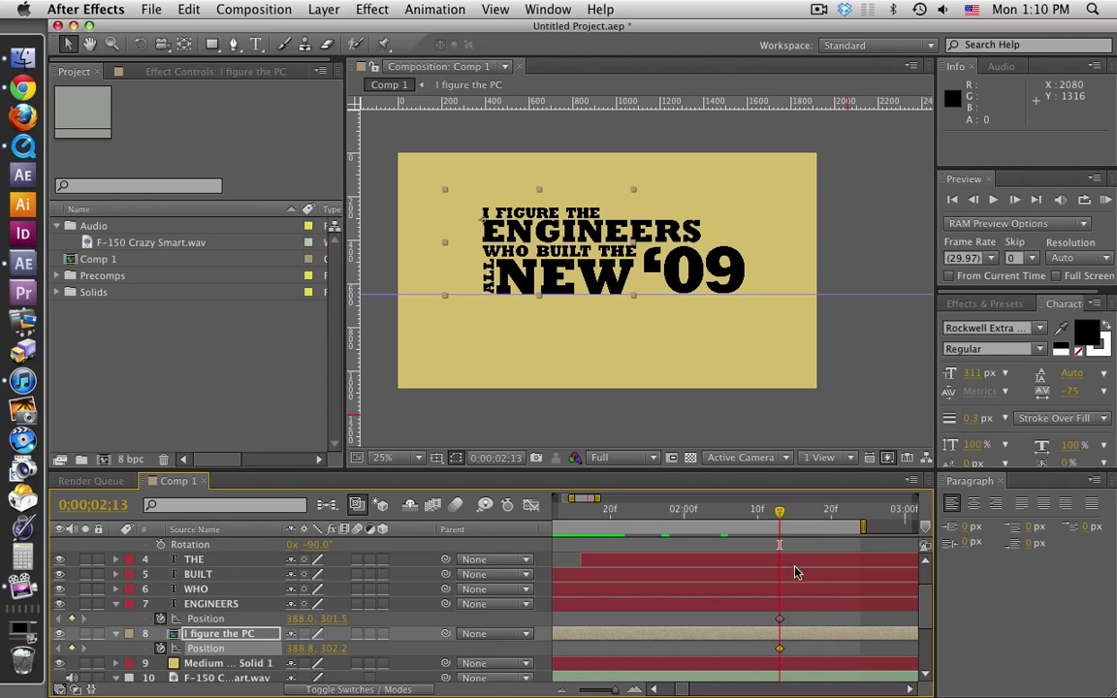
Reveal Position on the layers from '09 through WHO and set starting Position keyframes on '09, NEW and ALL at 0;00;02;13.
{"action": "scroll", "coordinate": [795, 572], "scroll_direction": "up", "scroll_amount": 2}
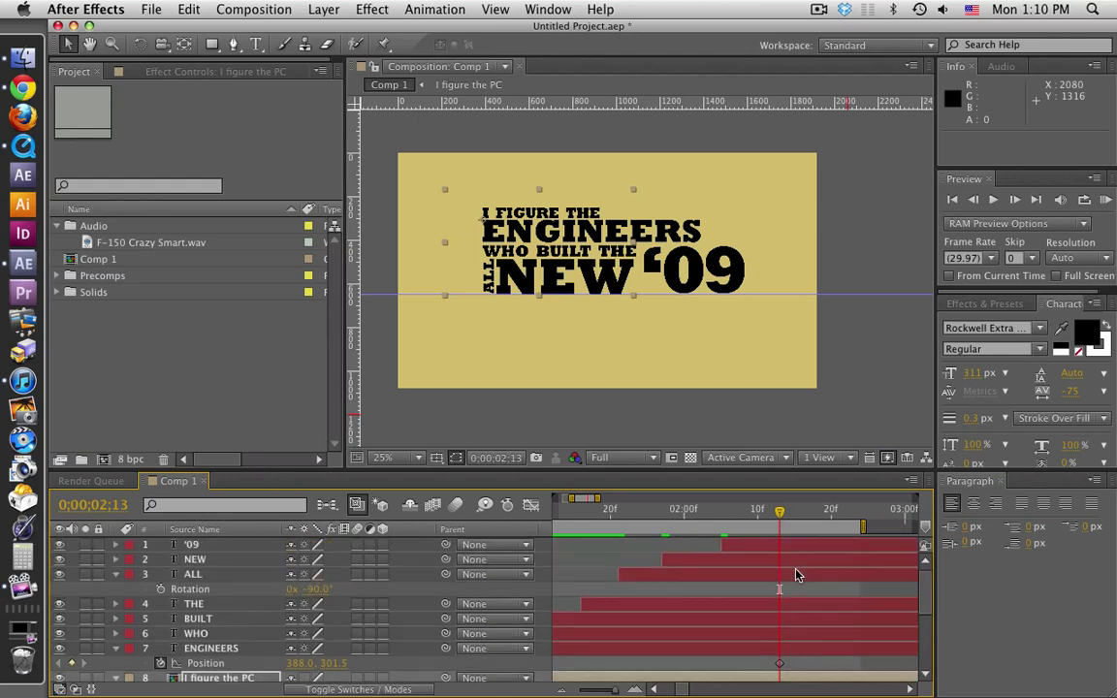
{"action": "left_click", "coordinate": [186, 544]}
{"action": "left_click", "coordinate": [198, 634], "text": "shift"}
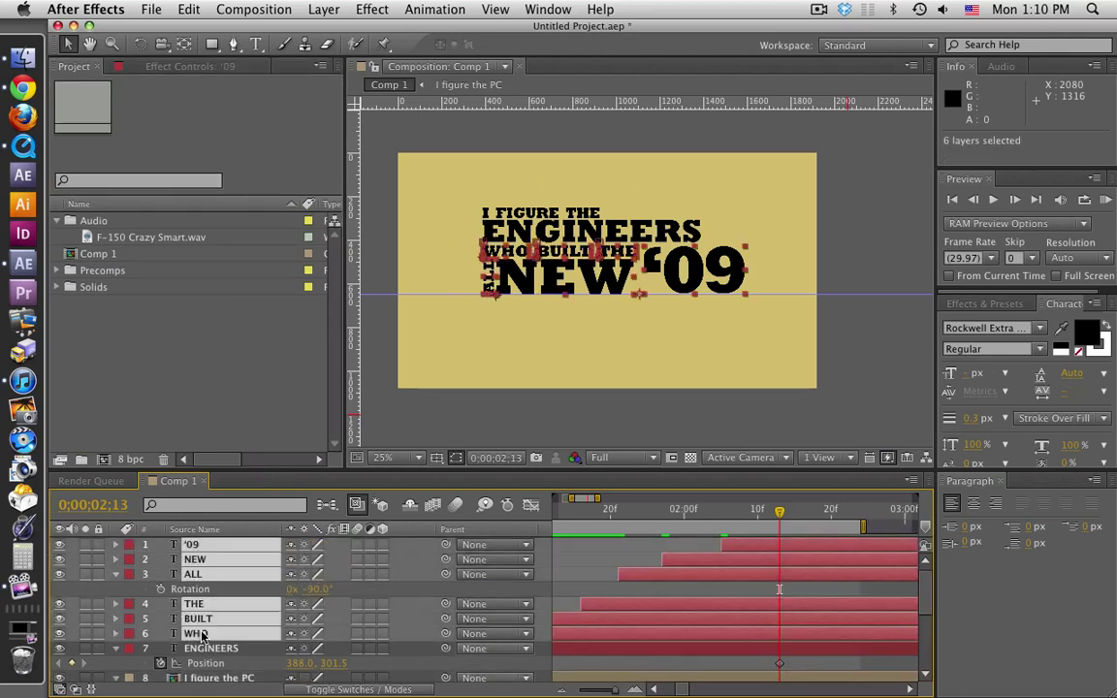
{"action": "key", "text": "p"}
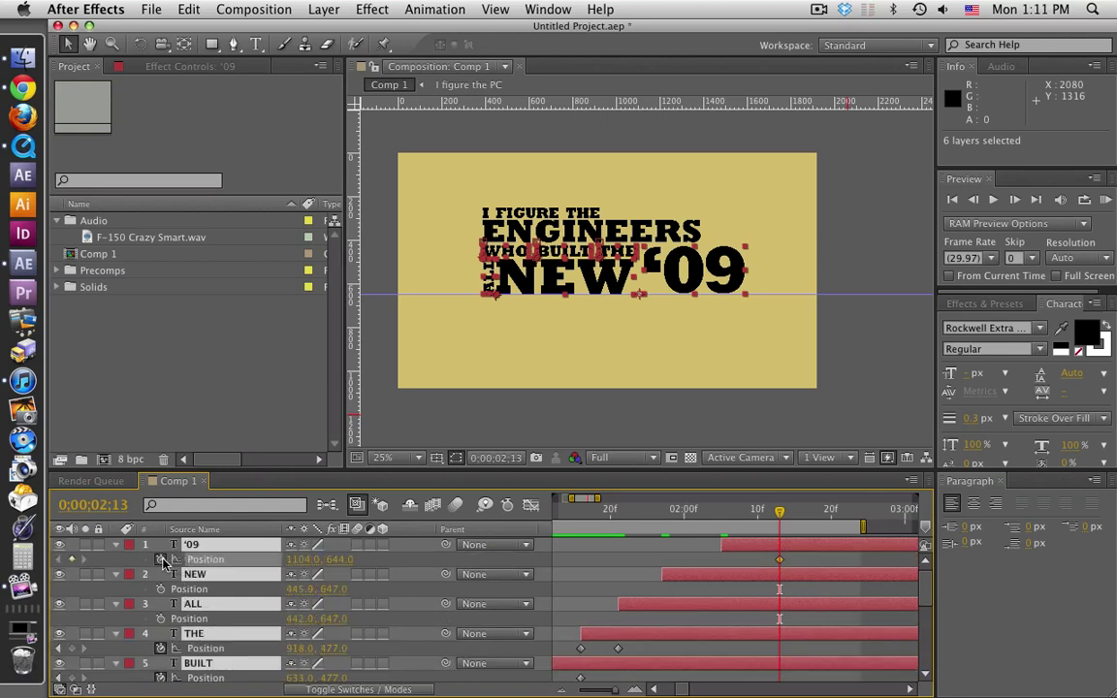
{"action": "scroll", "coordinate": [617, 598], "scroll_direction": "down", "scroll_amount": 3}
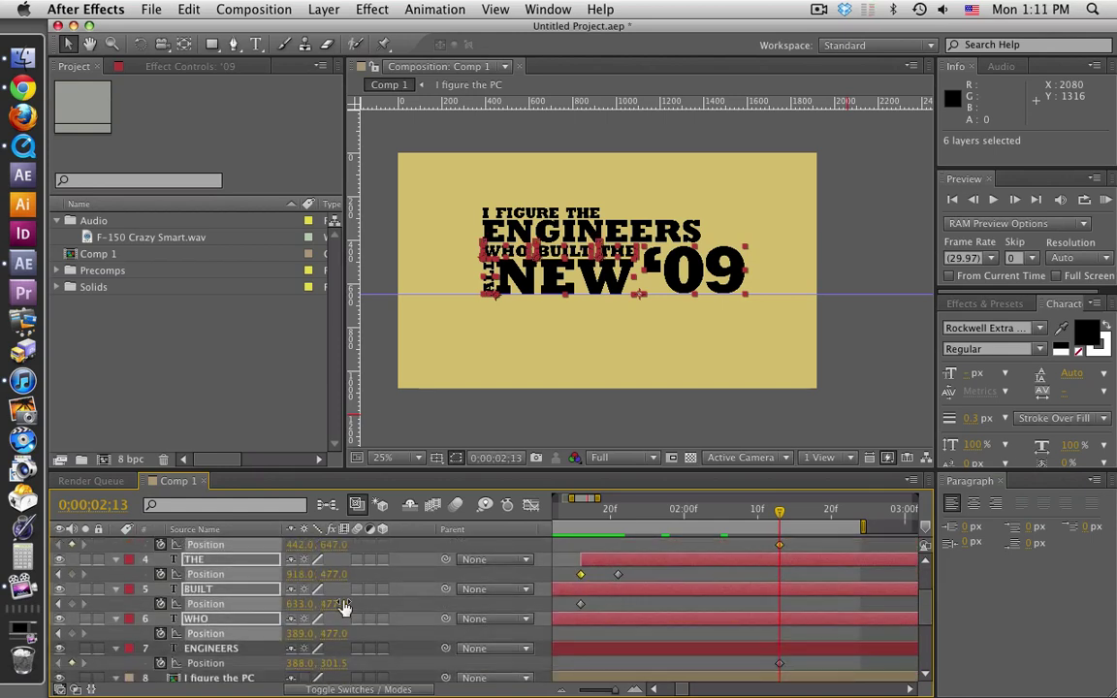
{"action": "left_click", "coordinate": [656, 582]}
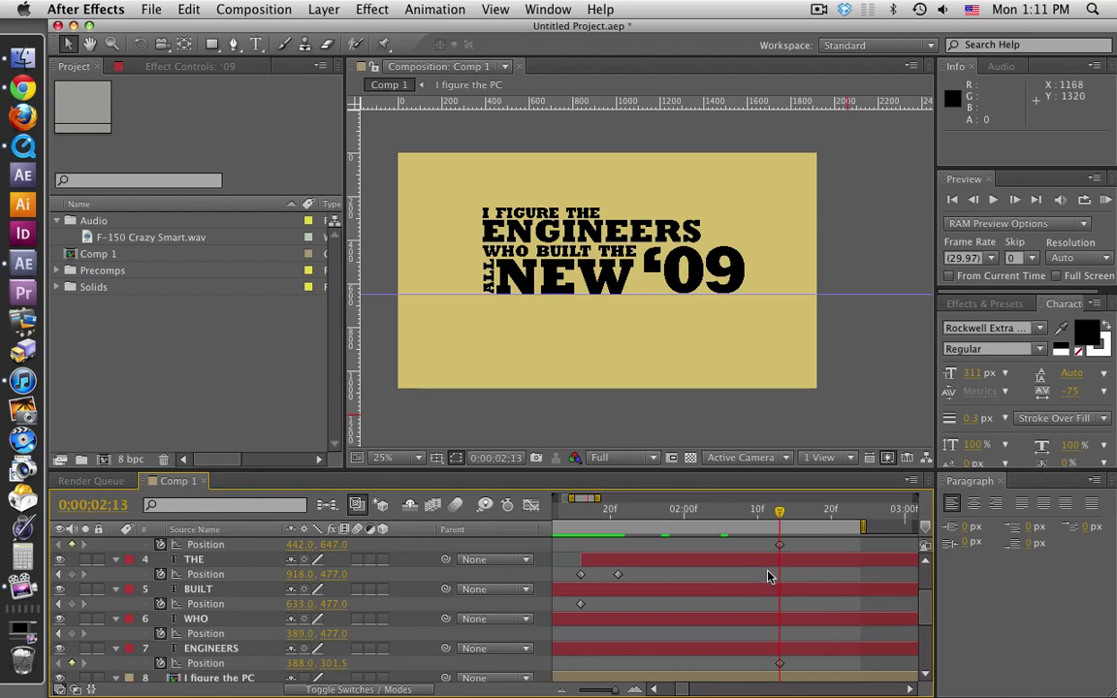
Add Position keyframes to the THE, BUILT and WHO layers at 0;00;02;13.
{"action": "left_click", "coordinate": [71, 574]}
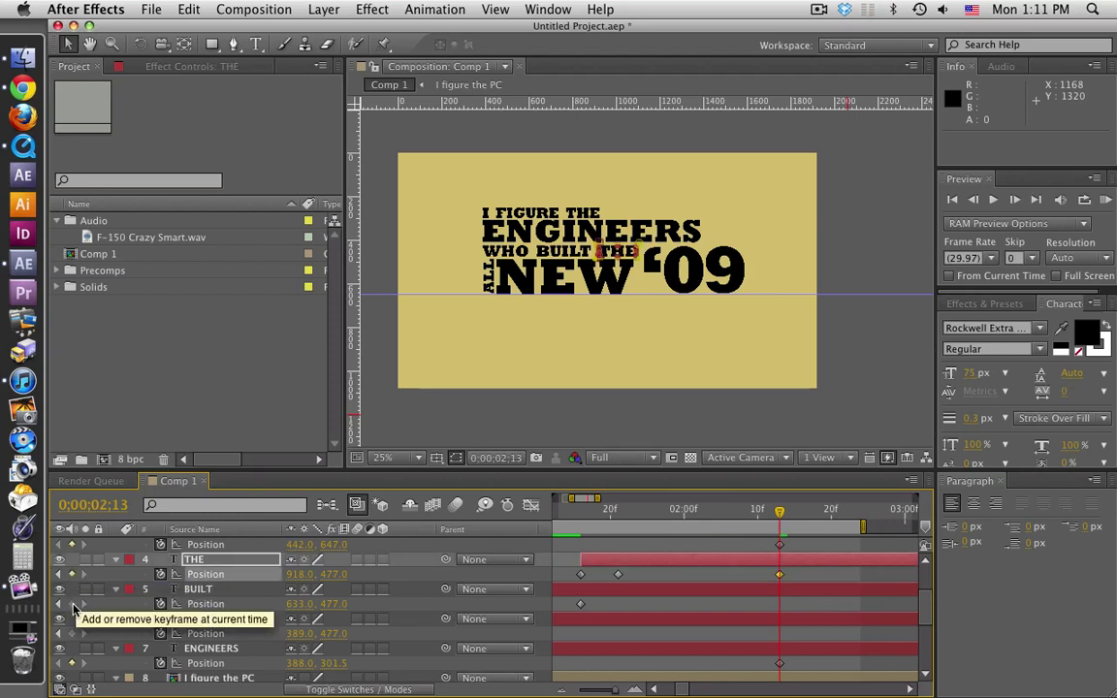
{"action": "left_click", "coordinate": [73, 604]}
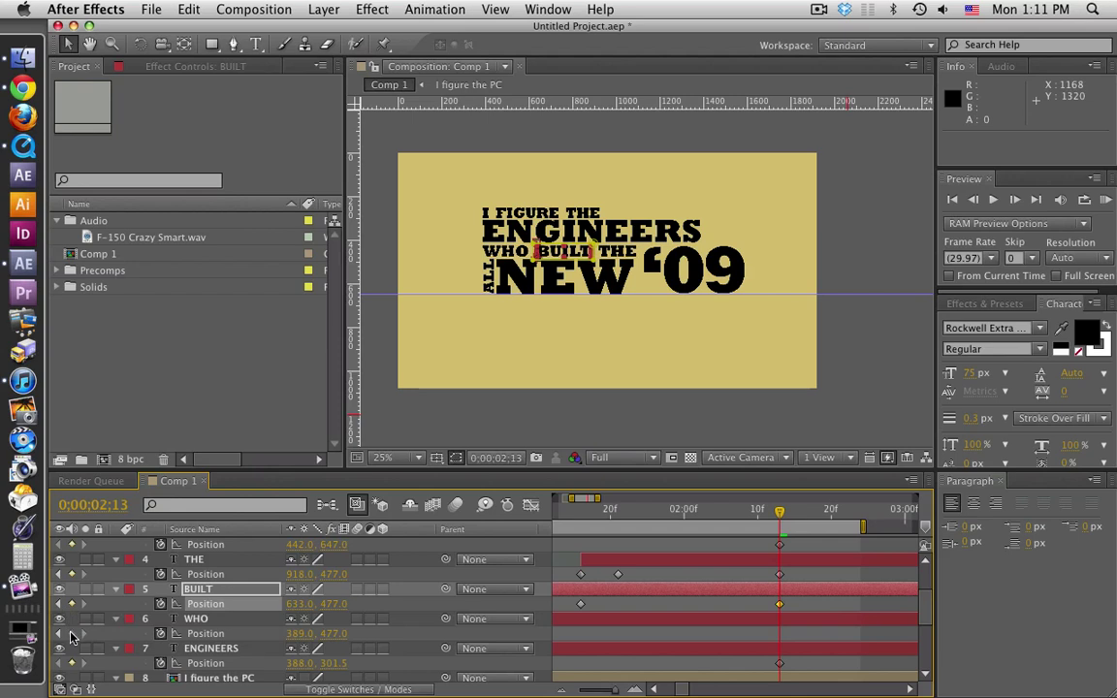
{"action": "left_click", "coordinate": [71, 633]}
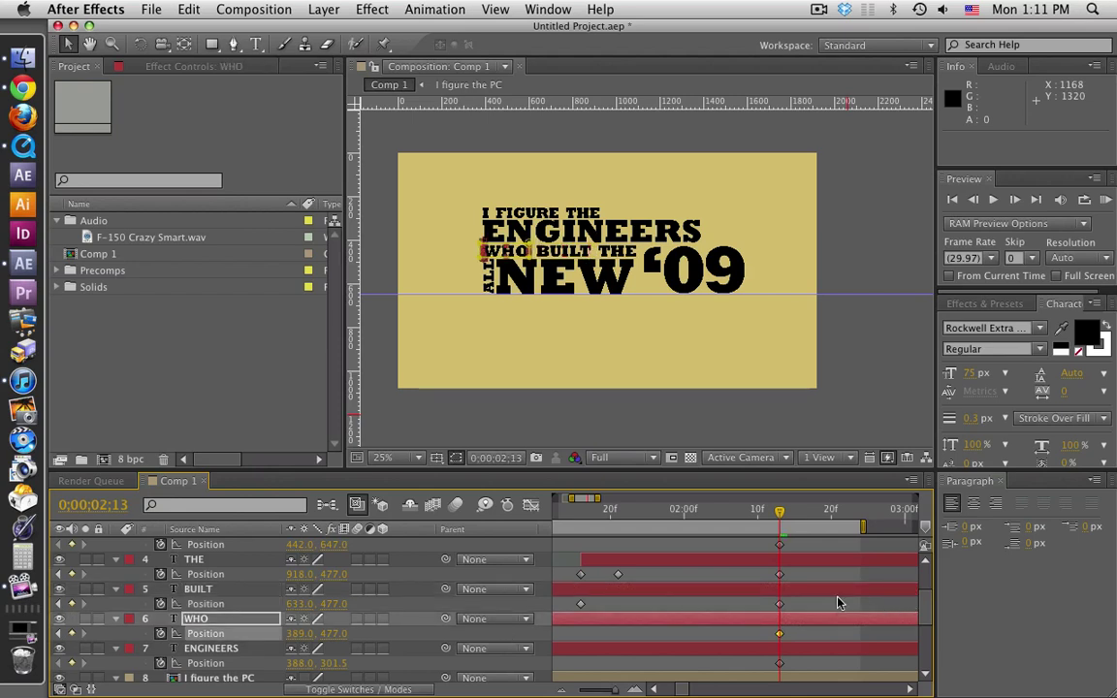
{"action": "scroll", "coordinate": [838, 603], "scroll_direction": "down", "scroll_amount": 3}
{"action": "scroll", "coordinate": [839, 603], "scroll_direction": "up", "scroll_amount": 6}
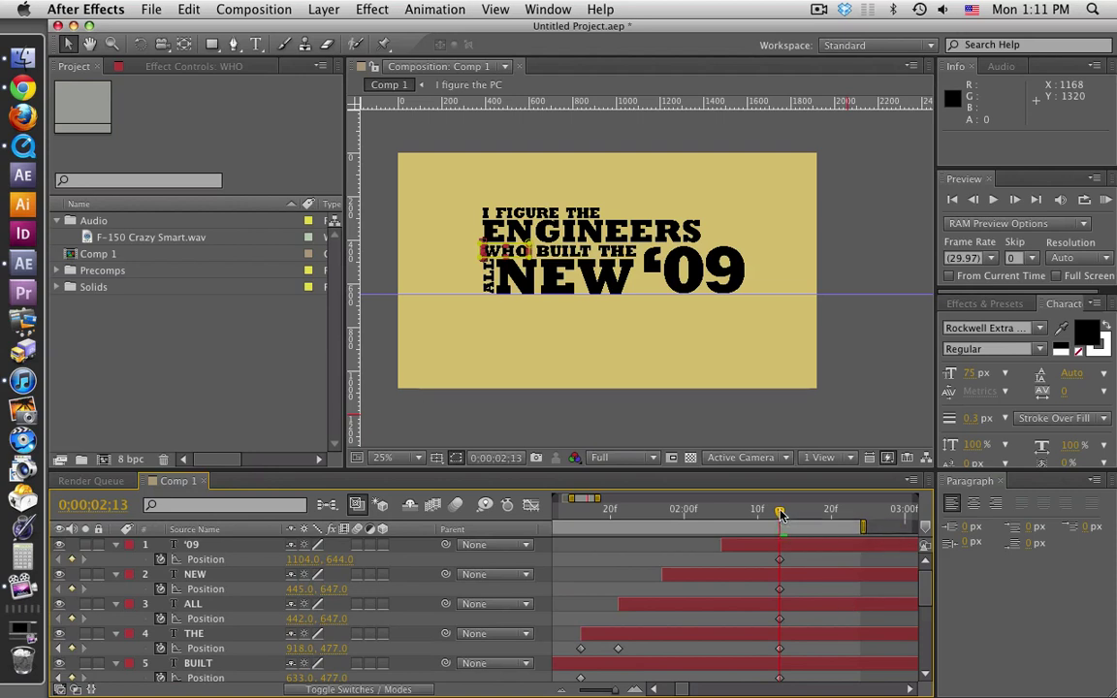
At 0;00;02;18, move the eight layers from '09 through I figure the PC up 280 px together, creating their second Position keyframes.
{"action": "left_click_drag", "start_coordinate": [780, 513], "coordinate": [819, 514]}
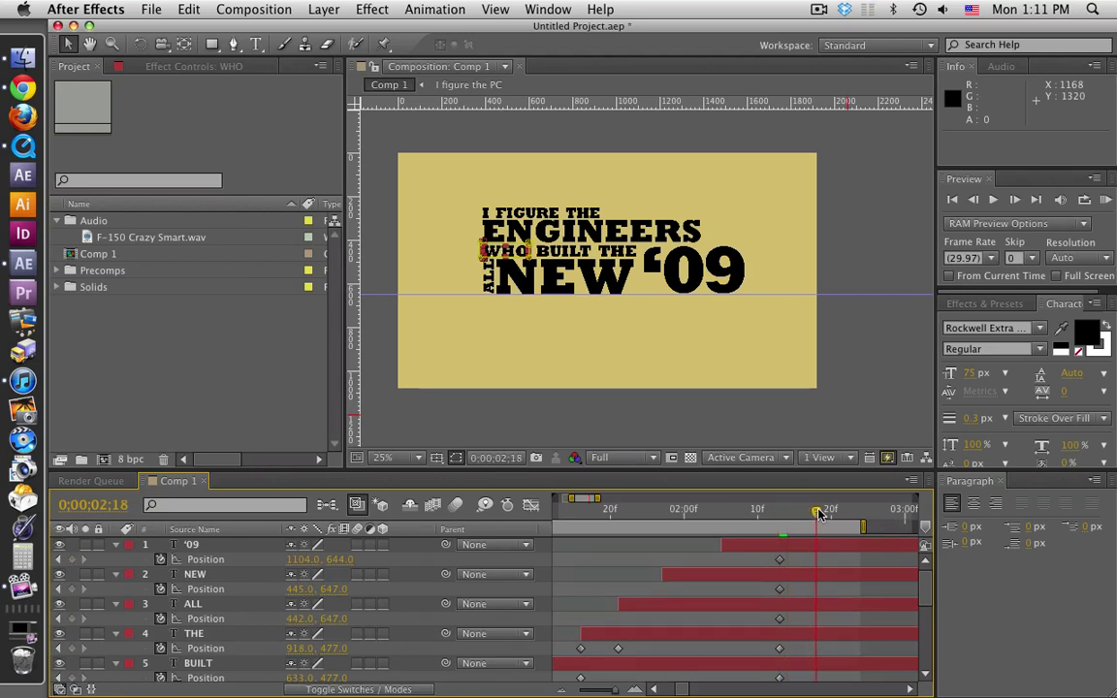
{"action": "left_click", "coordinate": [227, 558]}
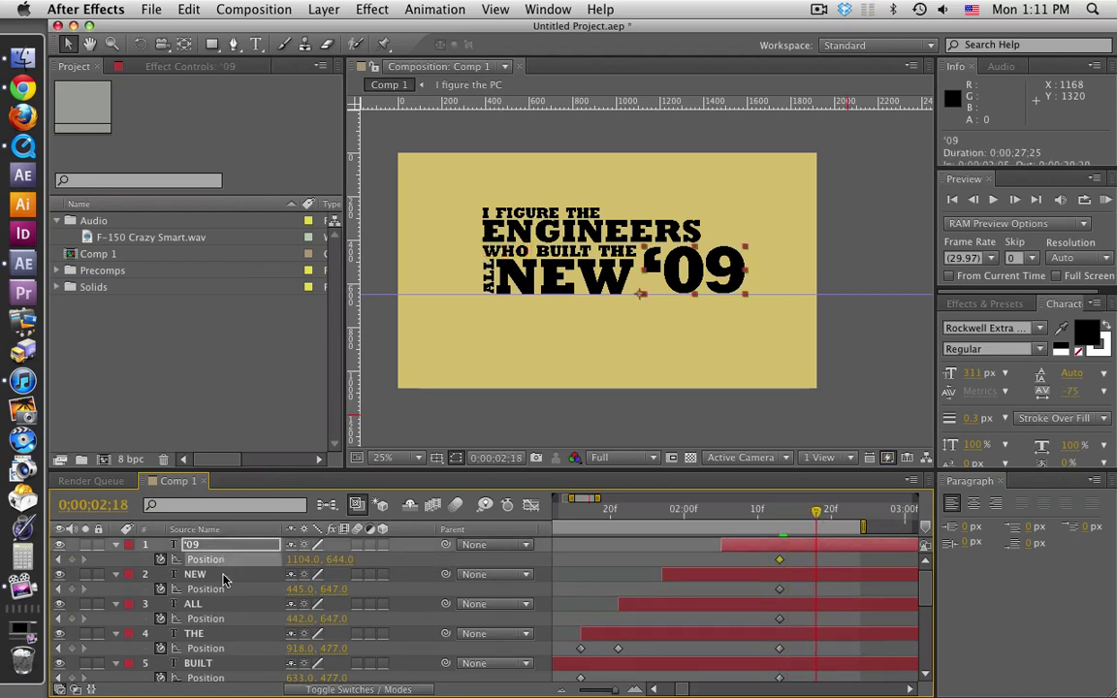
{"action": "scroll", "coordinate": [223, 579], "scroll_direction": "down", "scroll_amount": 4}
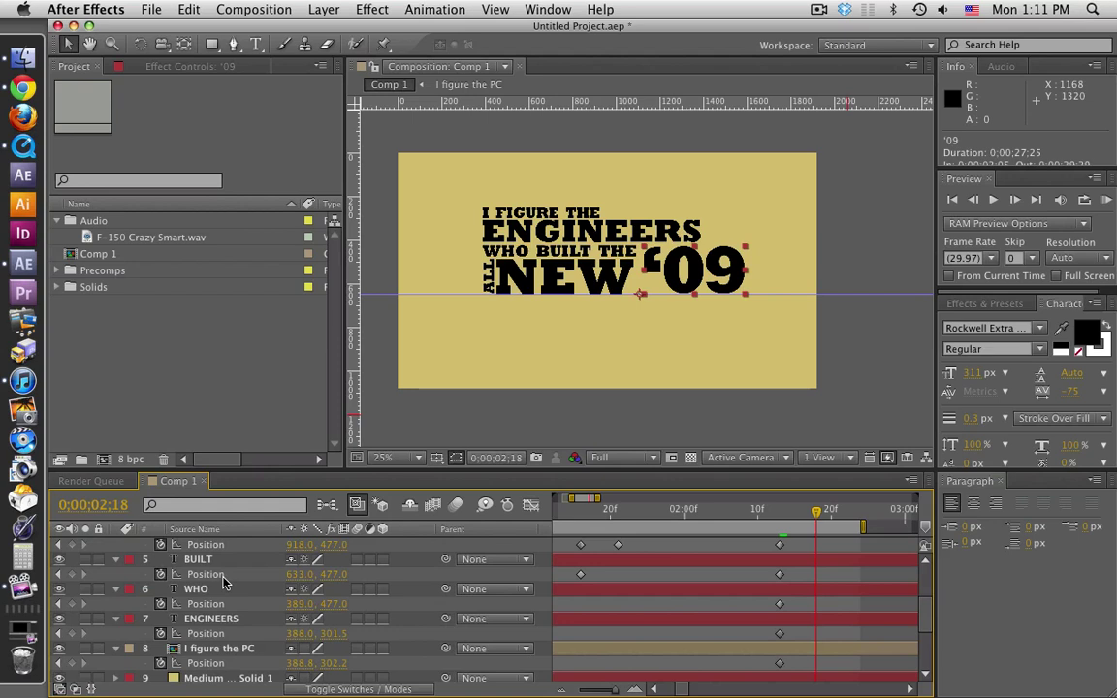
{"action": "scroll", "coordinate": [223, 580], "scroll_direction": "up", "scroll_amount": 2}
{"action": "scroll", "coordinate": [223, 580], "scroll_direction": "down", "scroll_amount": 2}
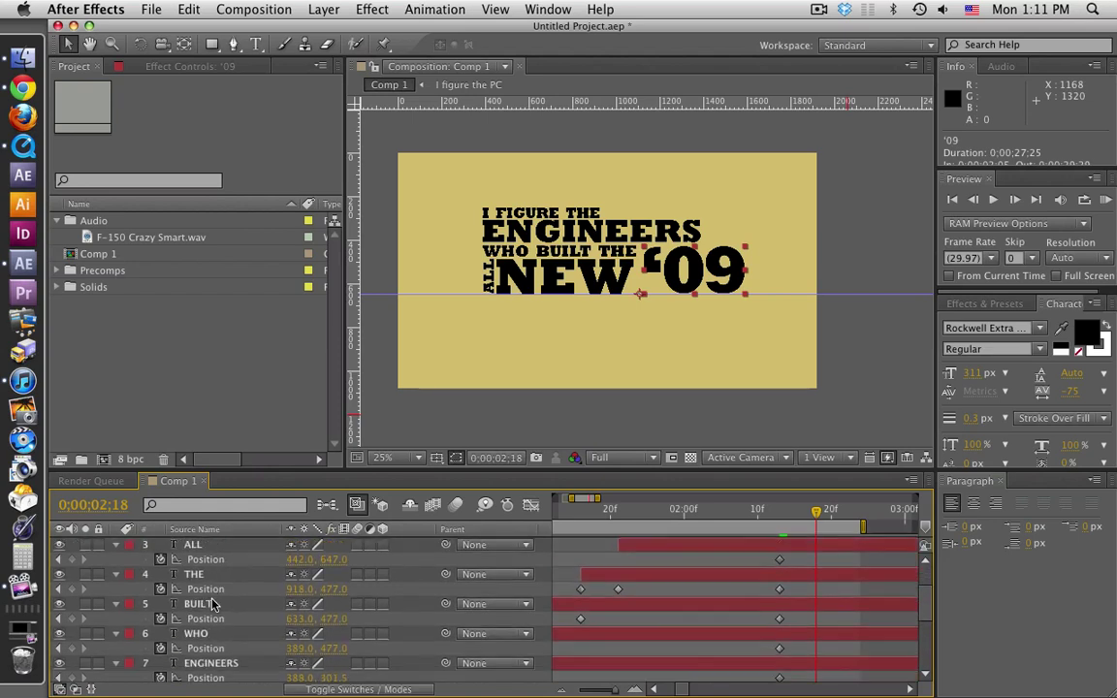
{"action": "scroll", "coordinate": [212, 606], "scroll_direction": "down", "scroll_amount": 1}
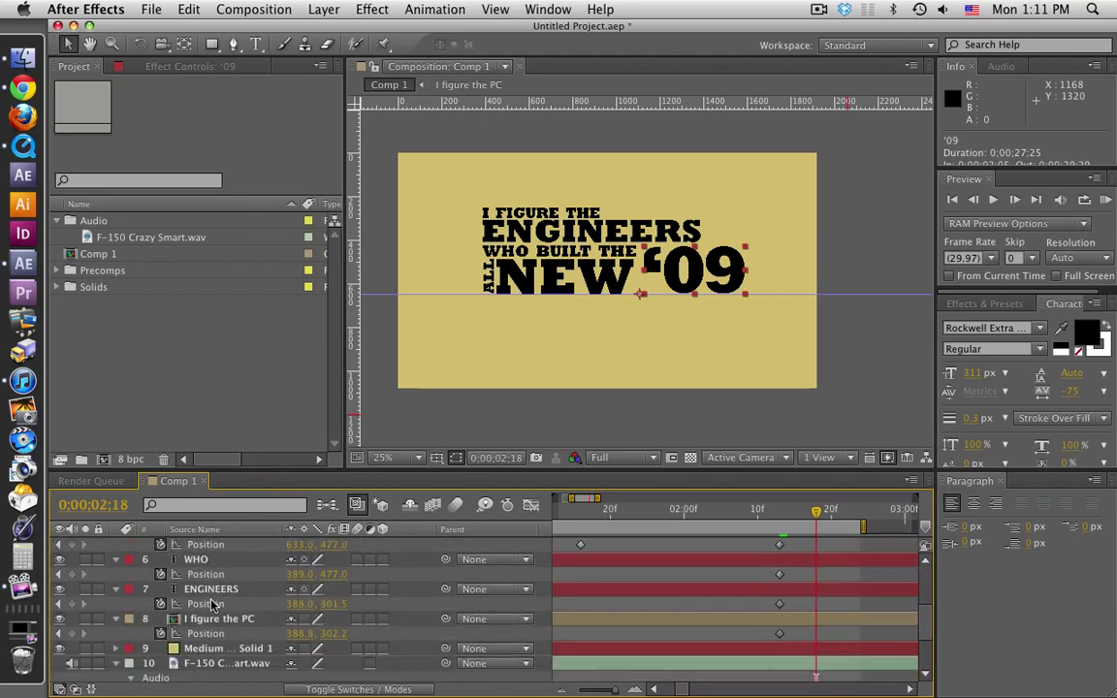
{"action": "left_click", "coordinate": [207, 621], "text": "shift"}
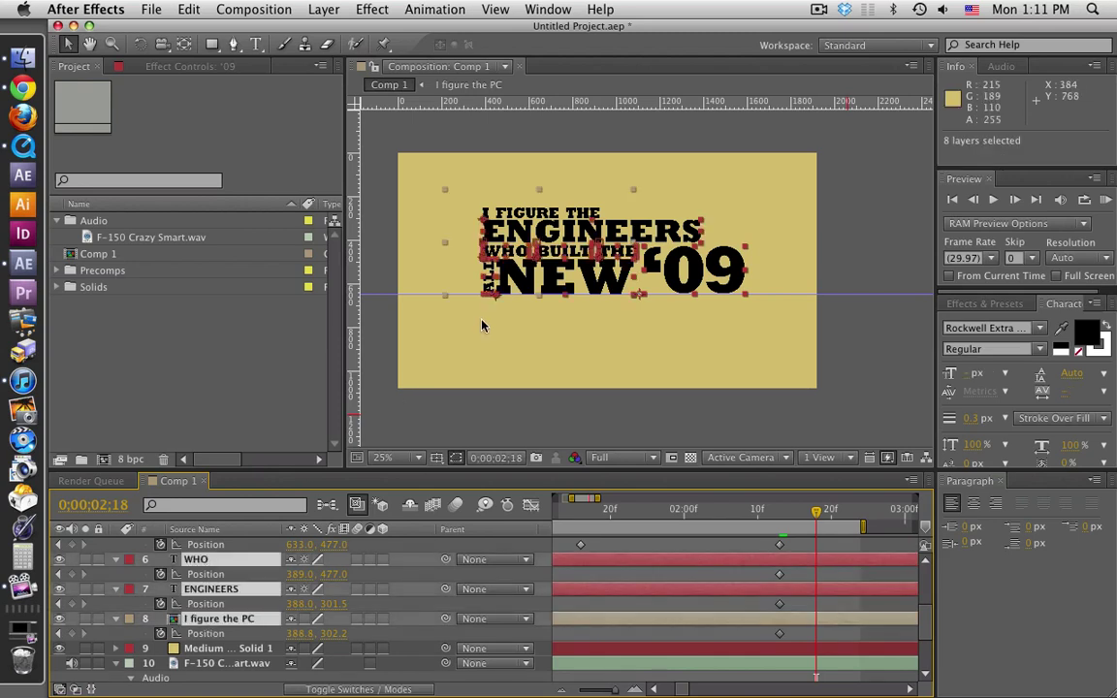
{"action": "key", "text": "shift+Up"}
{"action": "key", "text": "shift+Up"}
{"action": "key", "text": "shift+Up"}
{"action": "key", "text": "shift+Up"}
{"action": "key", "text": "shift+Up"}
{"action": "key", "text": "shift+Up"}
{"action": "key", "text": "shift+Up"}
{"action": "key", "text": "shift+Up"}
{"action": "key", "text": "shift+Up"}
{"action": "key", "text": "shift+Up"}
{"action": "key", "text": "shift+Up"}
{"action": "key", "text": "shift+Up"}
{"action": "key", "text": "shift+Up"}
{"action": "key", "text": "shift+Up"}
{"action": "key", "text": "shift+Up"}
{"action": "key", "text": "shift+Up"}
{"action": "key", "text": "shift+Up"}
{"action": "key", "text": "shift+Up"}
{"action": "key", "text": "shift+Up"}
{"action": "key", "text": "shift+Up"}
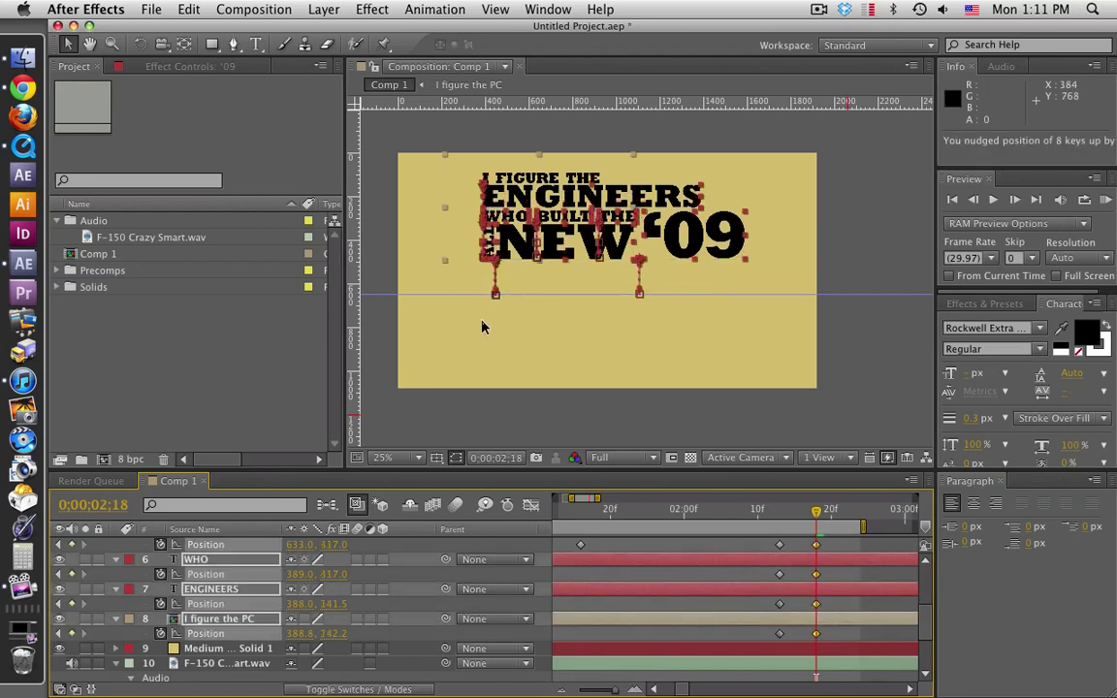
{"action": "key", "text": "shift+Up"}
{"action": "key", "text": "shift+Up"}
{"action": "key", "text": "shift+Up"}
{"action": "key", "text": "shift+Up"}
{"action": "key", "text": "shift+Up"}
{"action": "key", "text": "shift+Up"}
{"action": "key", "text": "shift+Up"}
{"action": "key", "text": "shift+Up"}
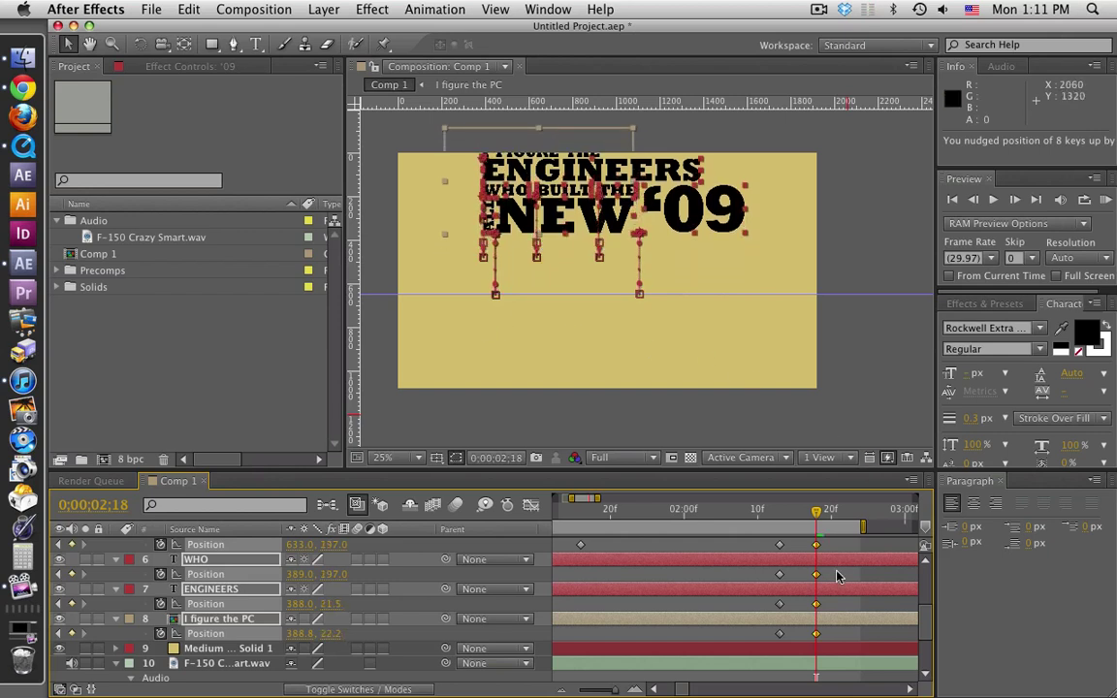
{"action": "scroll", "coordinate": [602, 219], "scroll_direction": "up", "scroll_amount": 4}
{"action": "scroll", "coordinate": [723, 429], "scroll_direction": "down", "scroll_amount": 4}
{"action": "key", "text": "super+shift+a"}
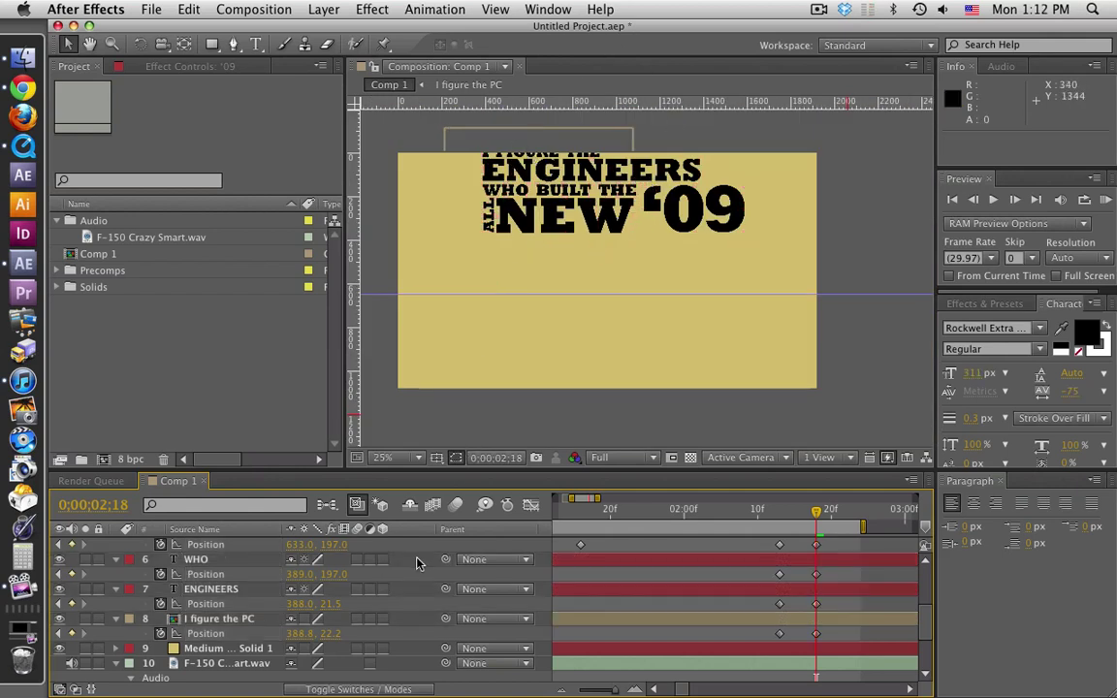
{"action": "scroll", "coordinate": [414, 567], "scroll_direction": "up", "scroll_amount": 1}
{"action": "scroll", "coordinate": [412, 567], "scroll_direction": "up", "scroll_amount": 2}
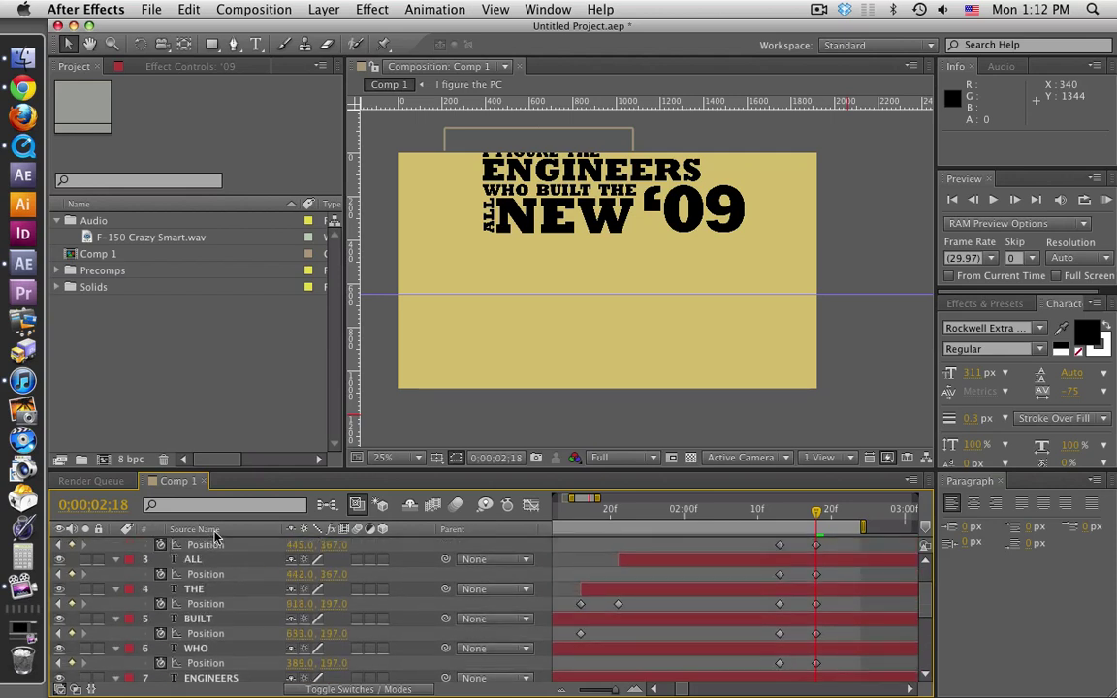
{"action": "scroll", "coordinate": [212, 548], "scroll_direction": "up", "scroll_amount": 2}
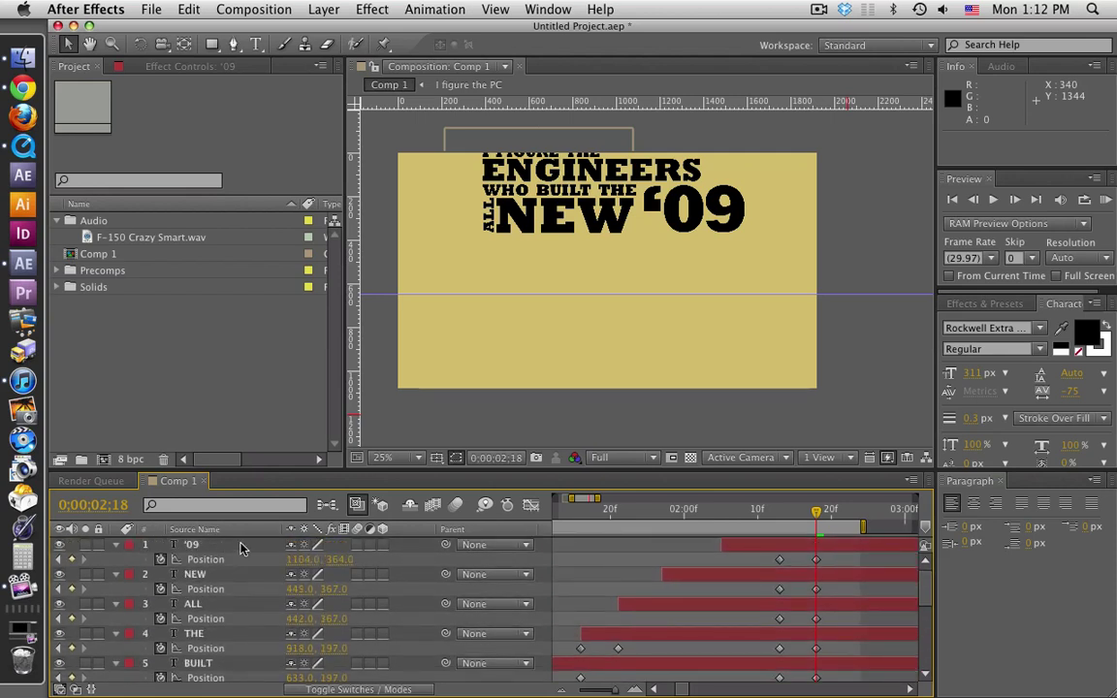
{"action": "scroll", "coordinate": [233, 567], "scroll_direction": "down", "scroll_amount": 5}
{"action": "scroll", "coordinate": [233, 567], "scroll_direction": "up", "scroll_amount": 2}
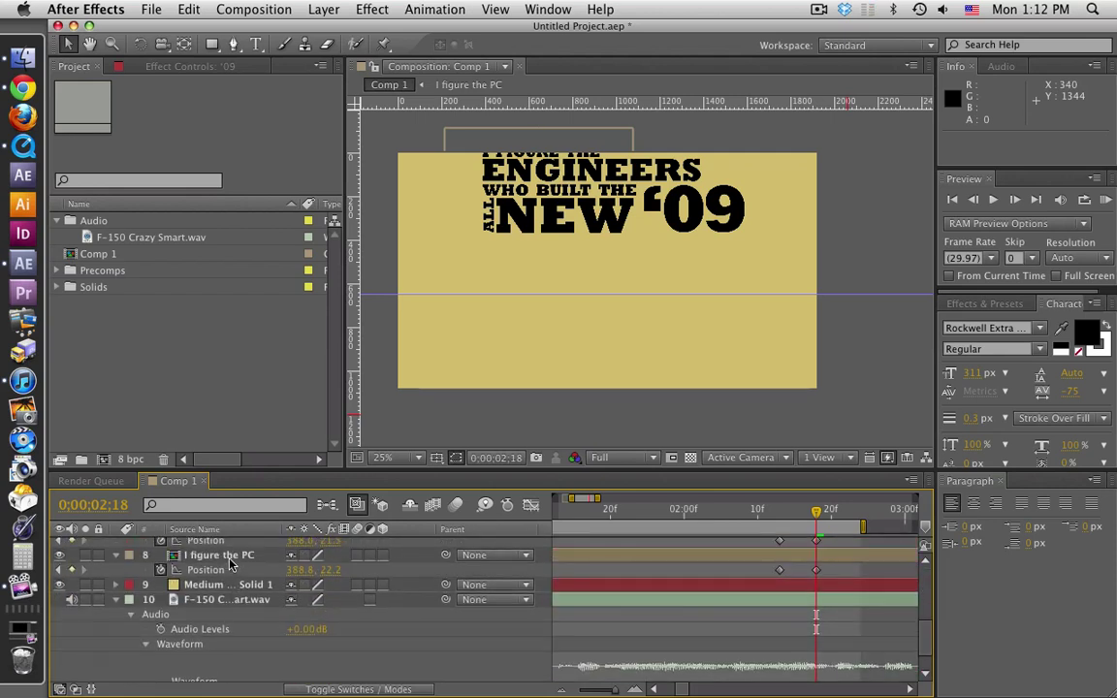